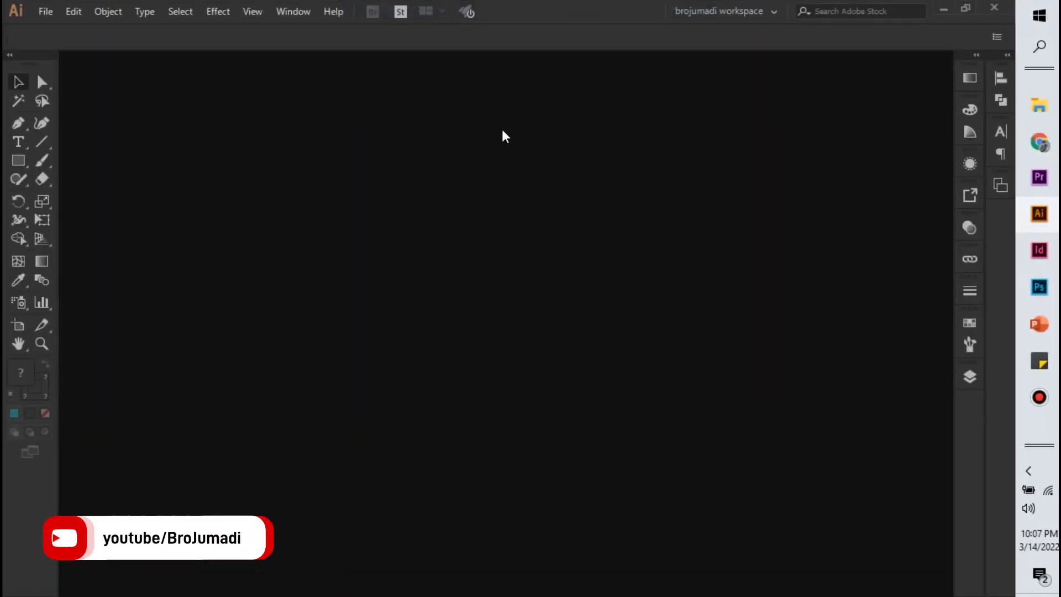
Review YouTube Help's banner guidelines: 2048 x 1152 px, 1235 x 338 px safe area, 6 MB limit
left_click(1039, 141)
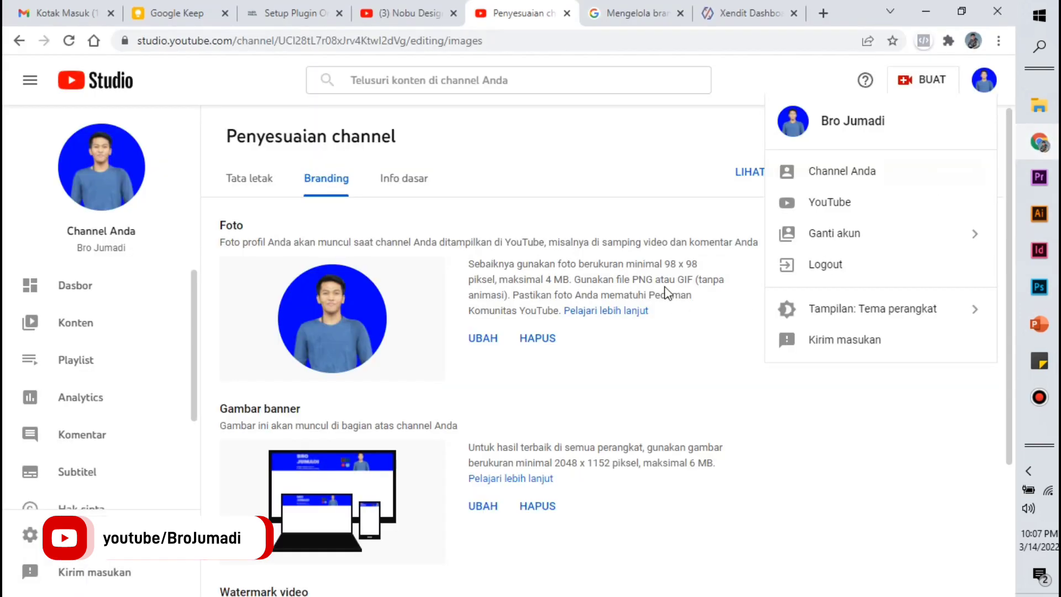
left_click(641, 13)
triple_click(663, 203)
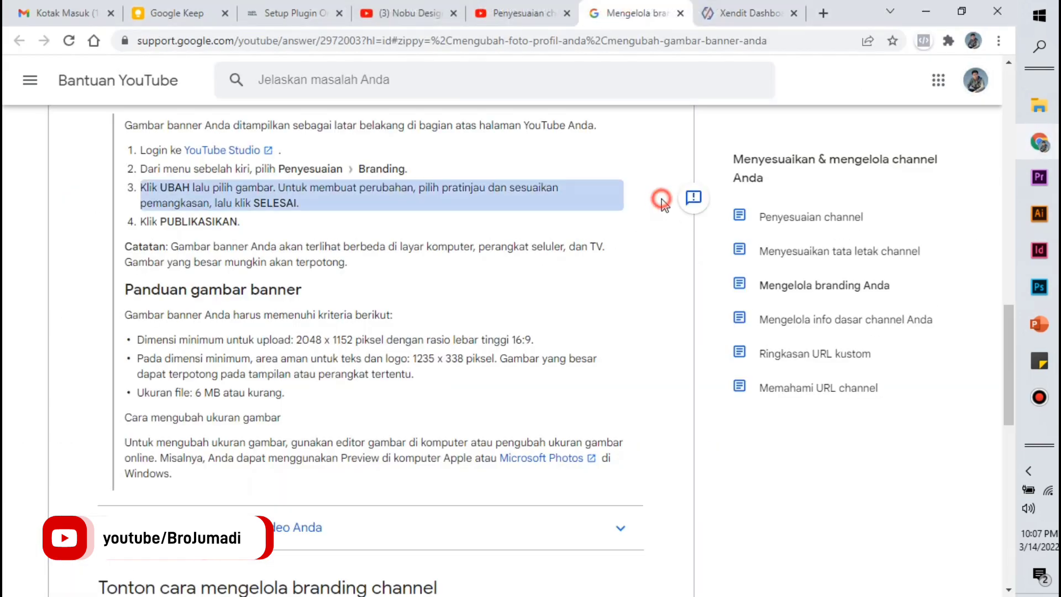
left_click(393, 263)
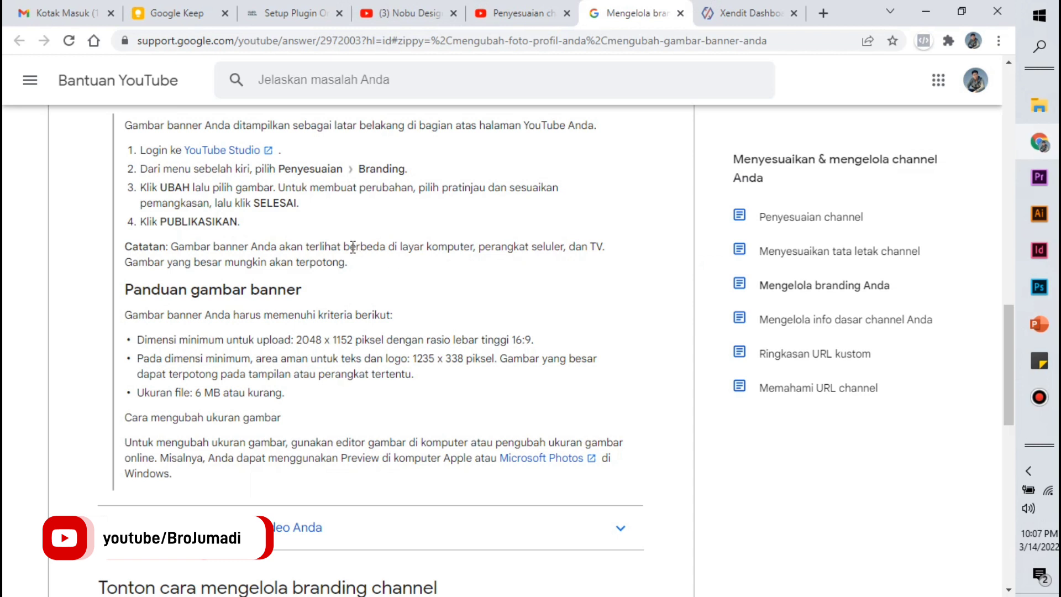
mouse_move(139, 339)
left_mouse_down()
mouse_move(595, 361)
mouse_move(591, 376)
left_mouse_up()
scroll(426, 387, "down", 1)
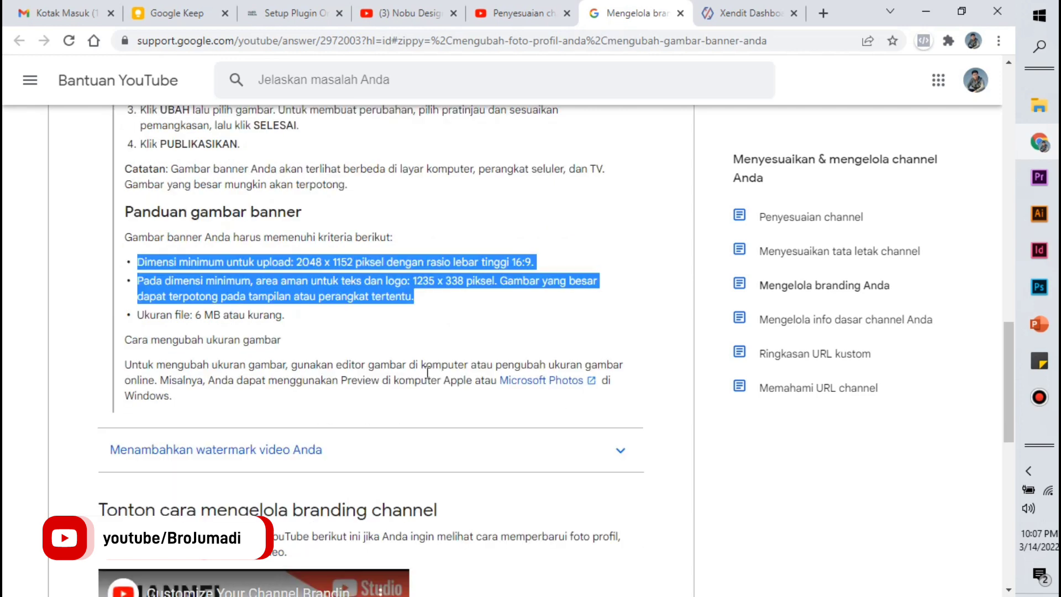
left_click(426, 306)
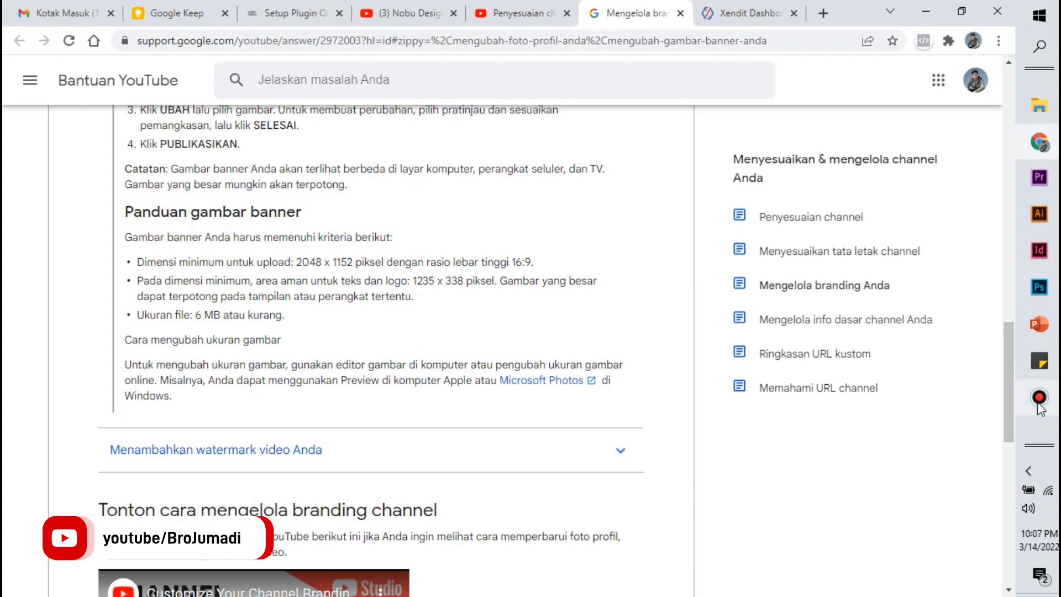
left_click(1040, 217)
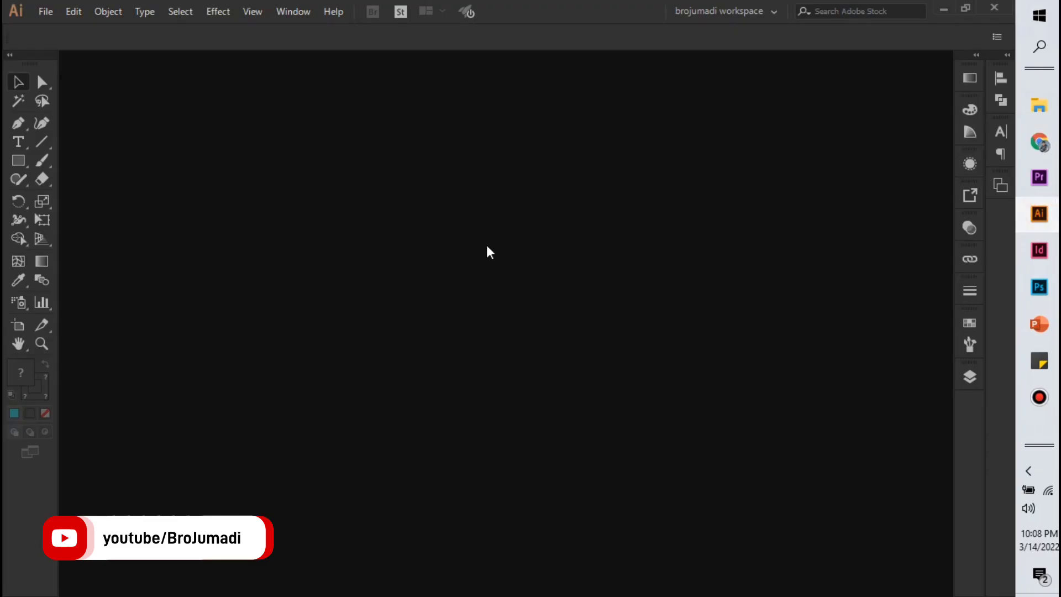
Create a blank landscape 2048 x 1150 px document with a single artboard
left_click(52, 12)
left_click(57, 27)
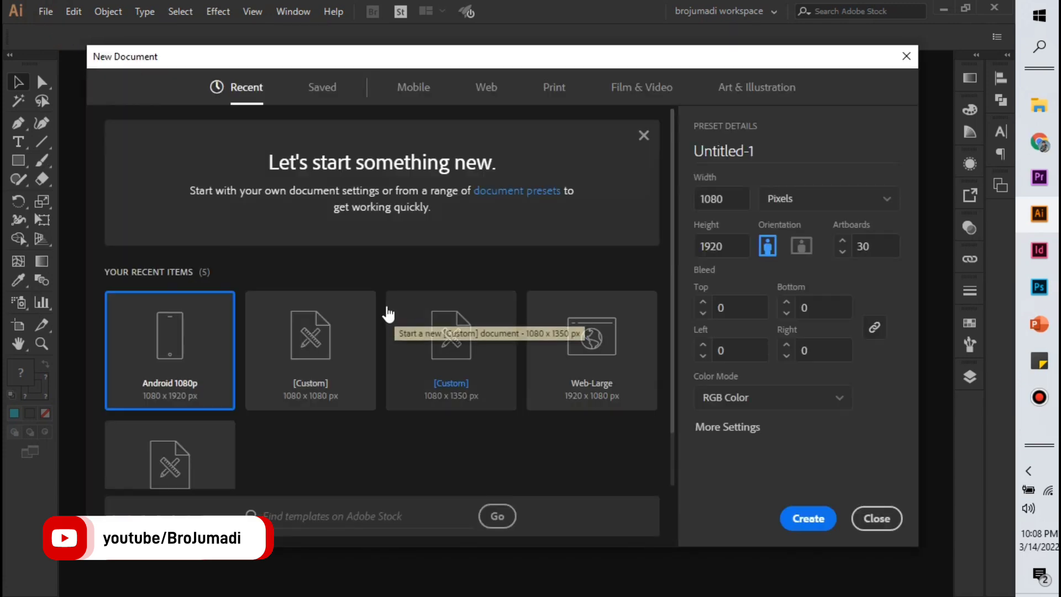
scroll(386, 321, "down", 1)
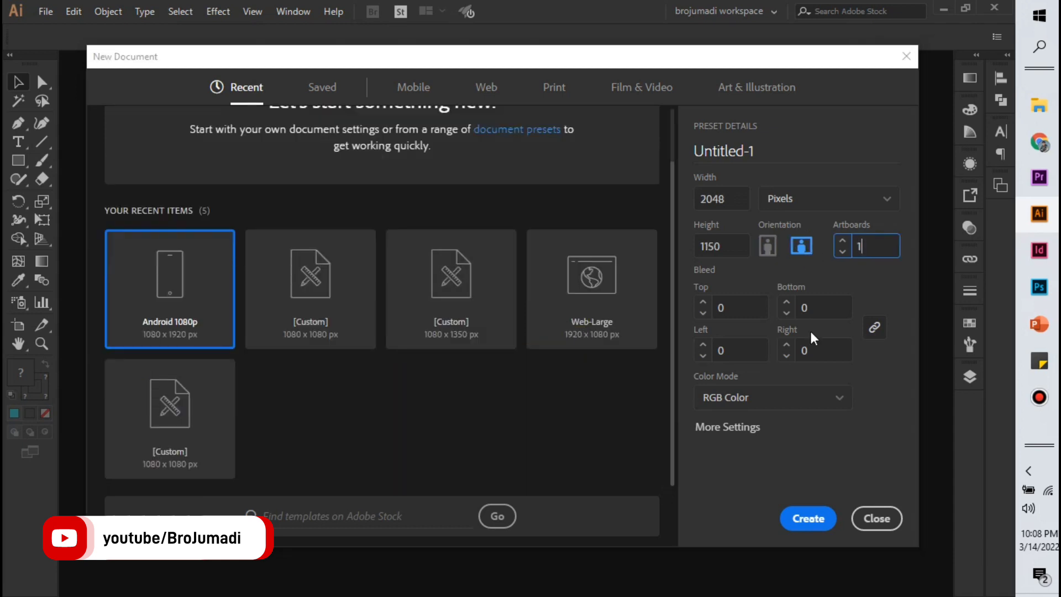
left_click(809, 519)
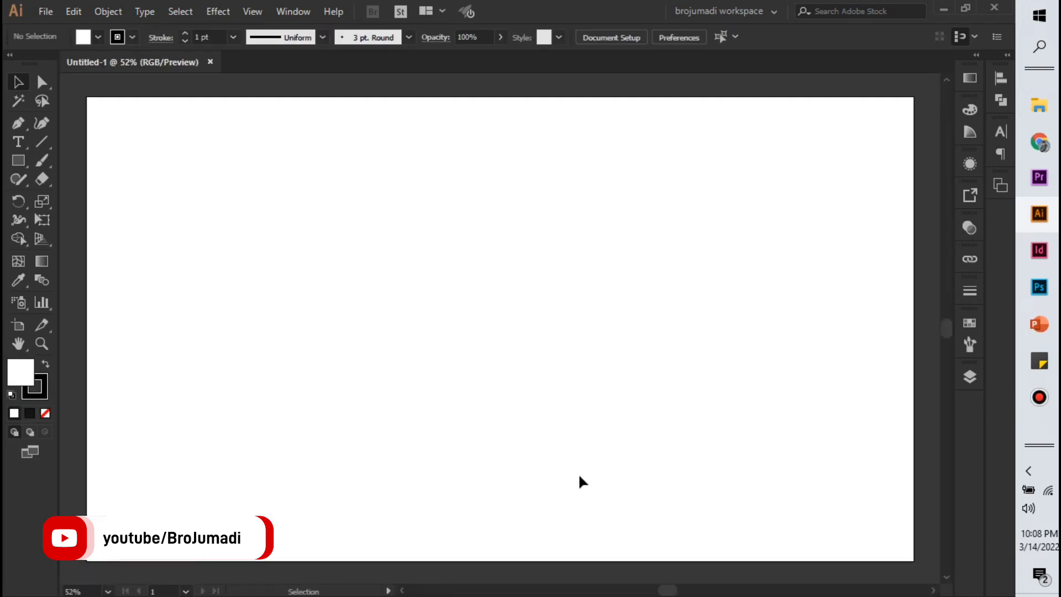
scroll(576, 469, "down", 1, "alt")
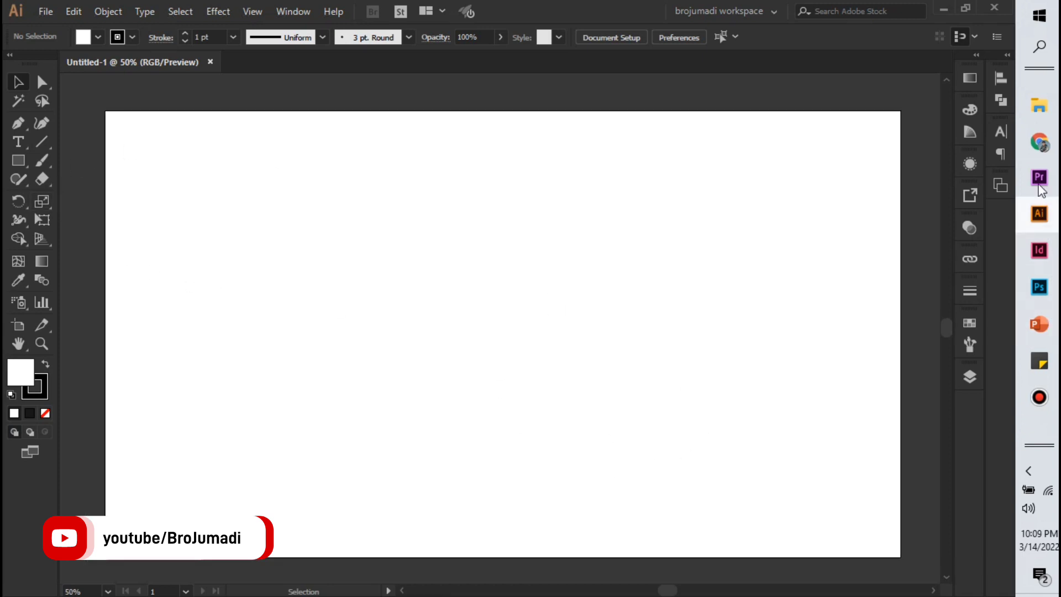
left_click(1039, 141)
Highlight the 1235 x 338 px safe-area bullet in the YouTube Help article
left_click(426, 297)
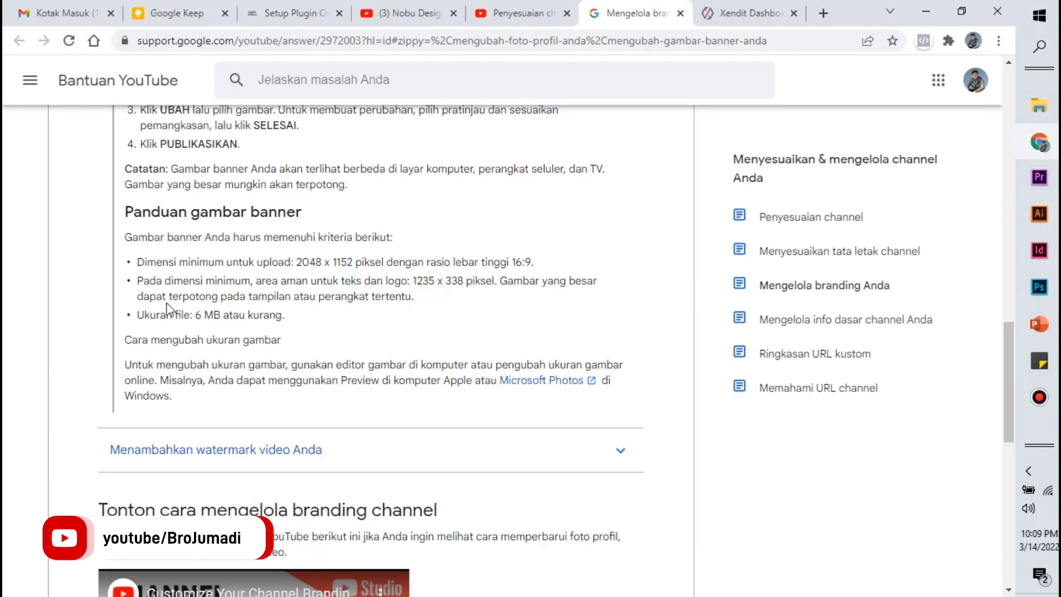
left_click_drag(160, 281, 447, 283)
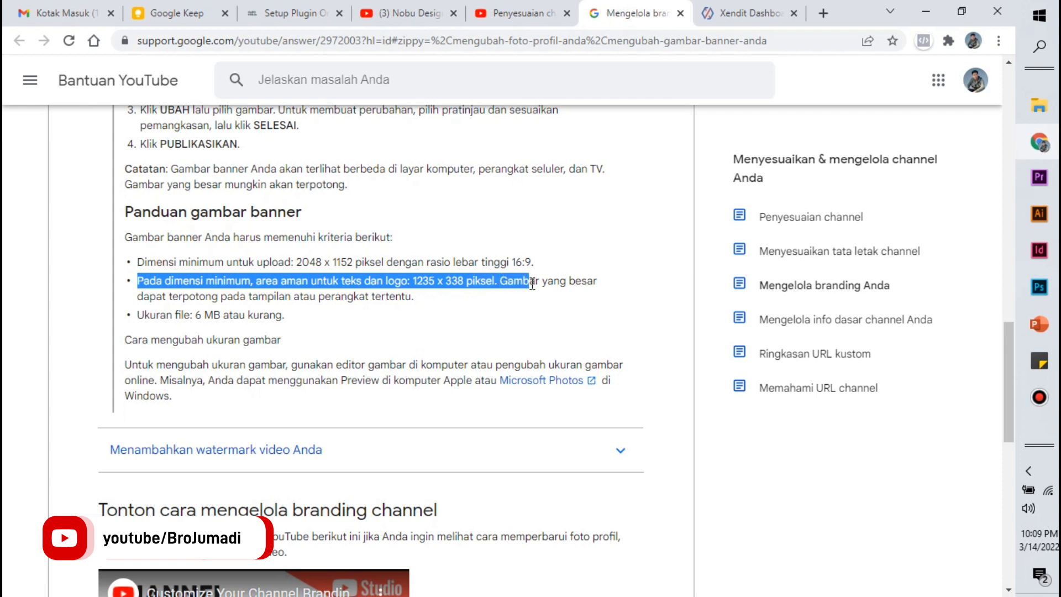
left_click_drag(451, 285, 535, 301)
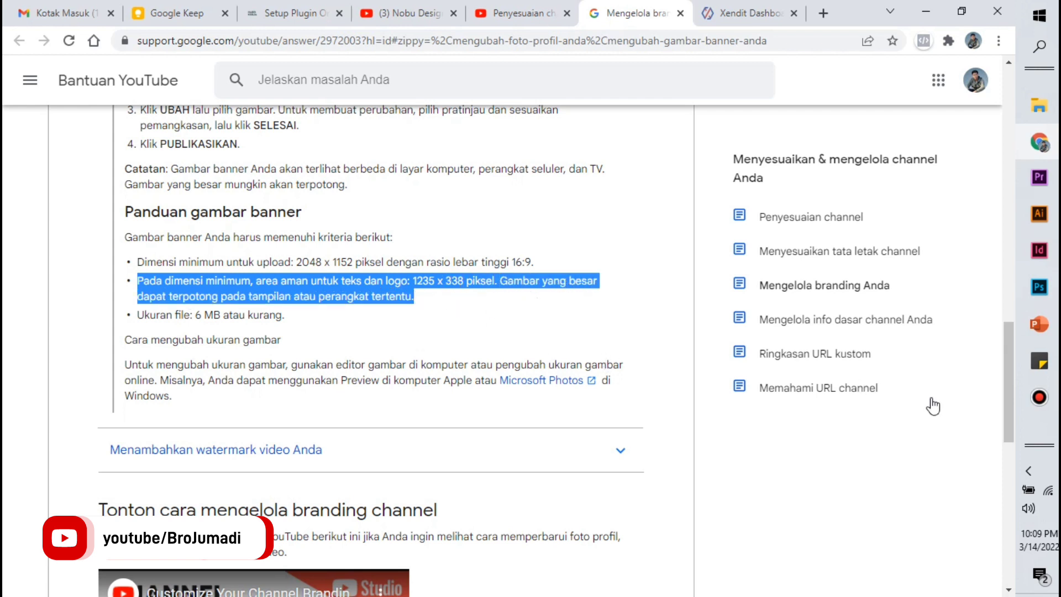
left_click(1039, 214)
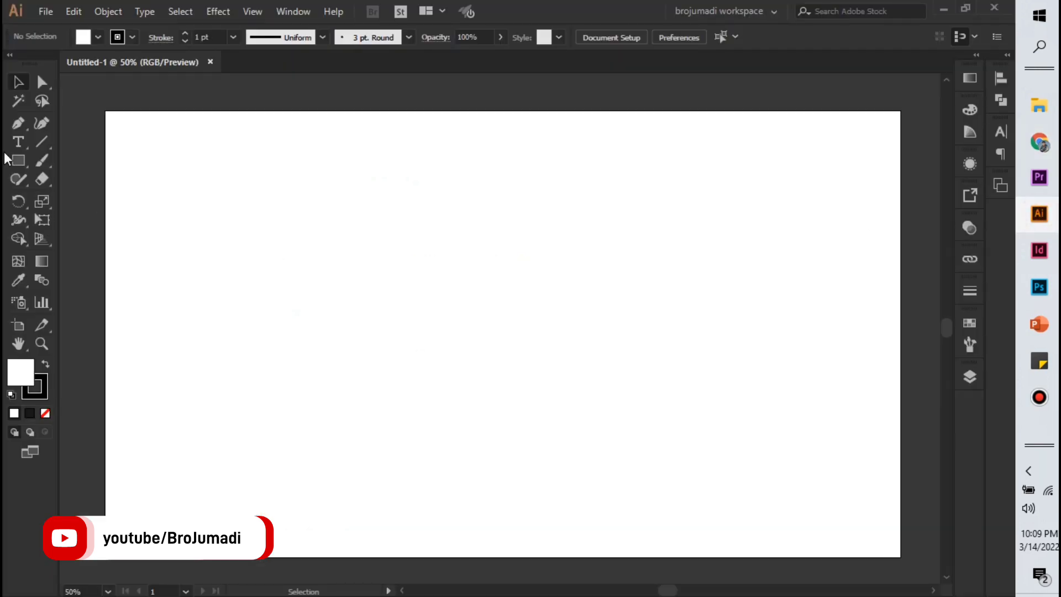
Draw an exact 1235 x 338 px rectangle, checking the size against the help page
left_click(19, 160)
left_click(270, 212)
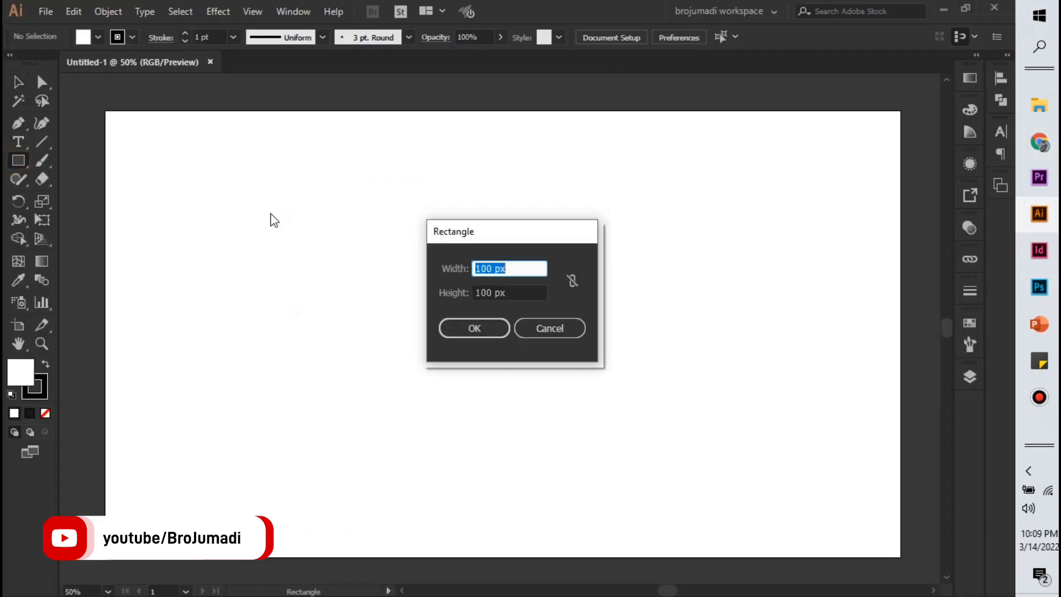
left_click_drag(519, 226, 522, 231)
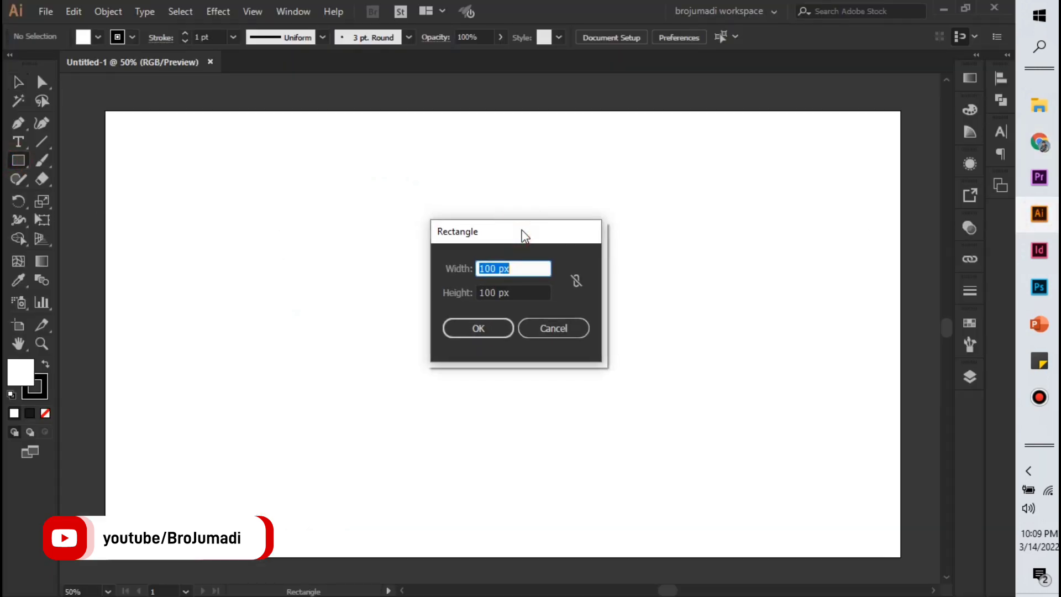
type("1235")
left_click(1039, 142)
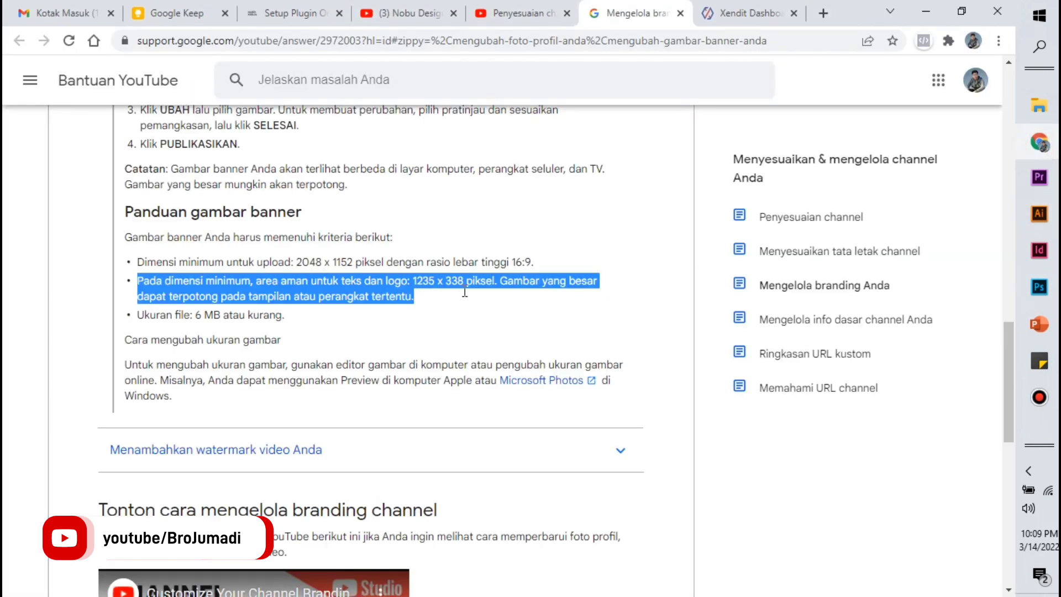
left_click(1038, 215)
left_click(516, 296)
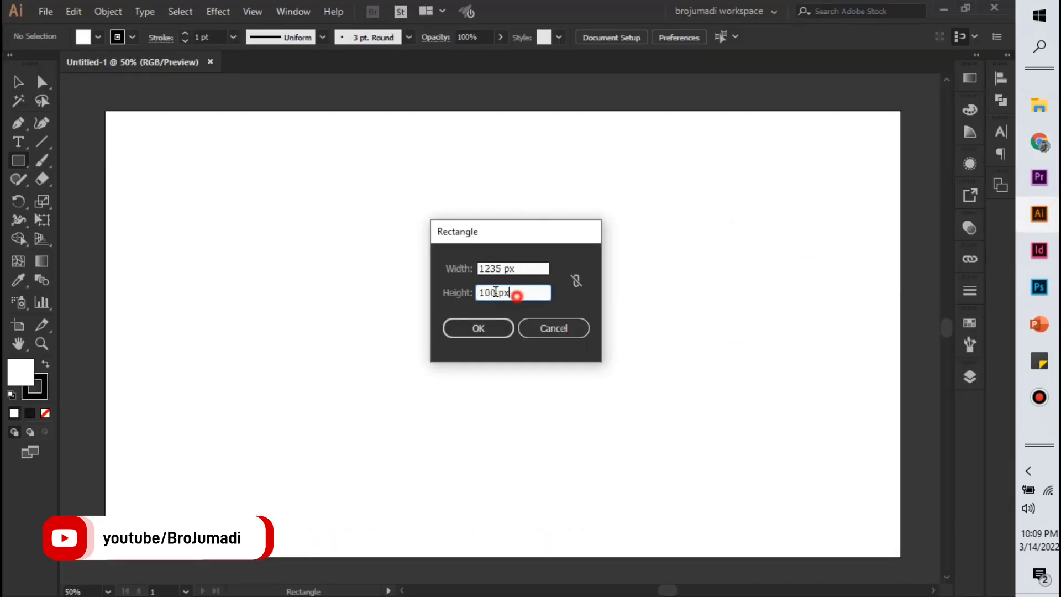
type("338")
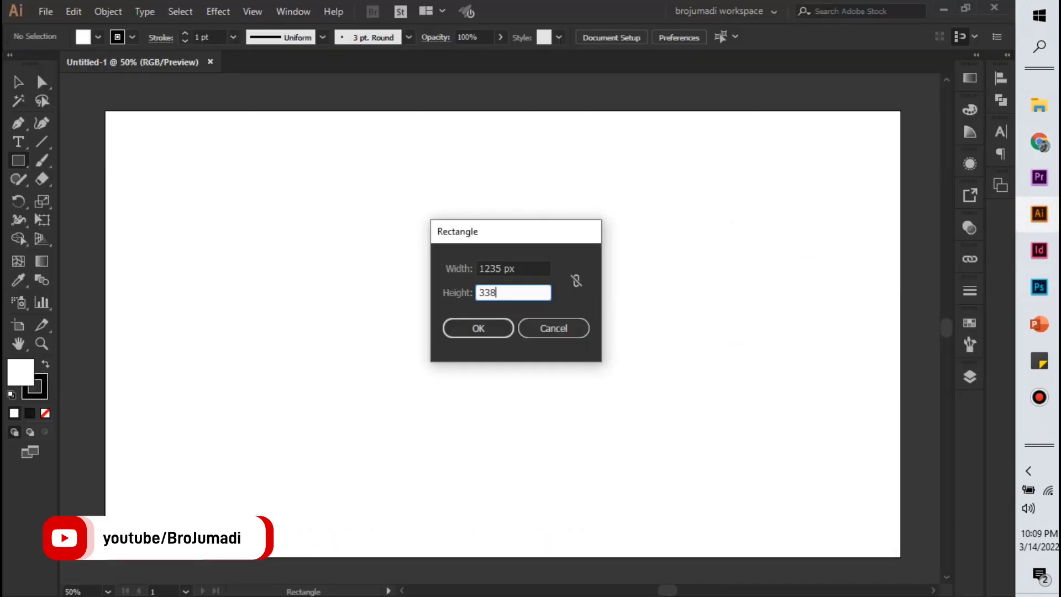
left_click(1039, 142)
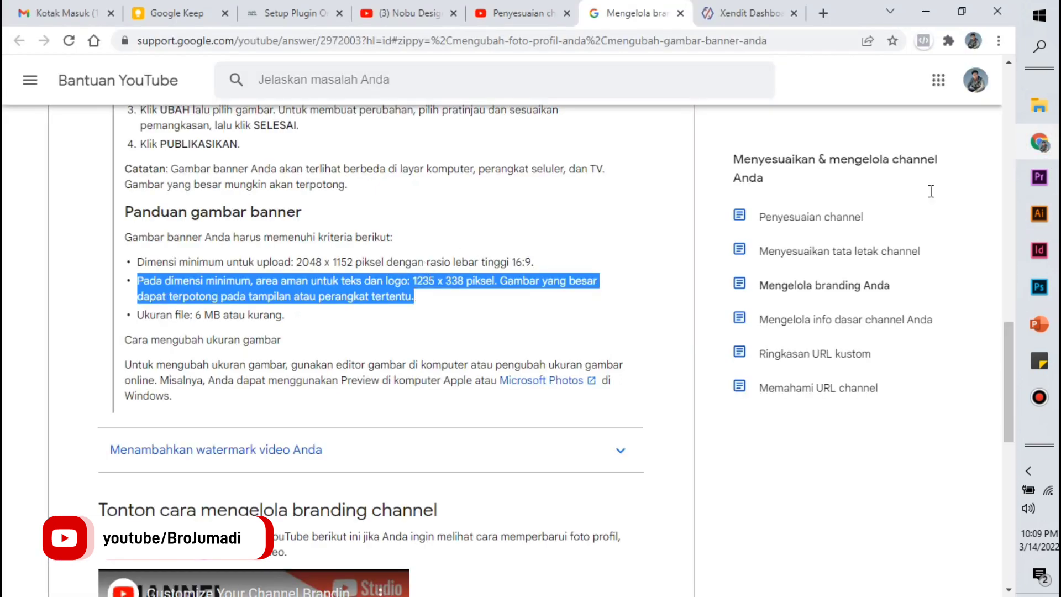
left_click(1039, 215)
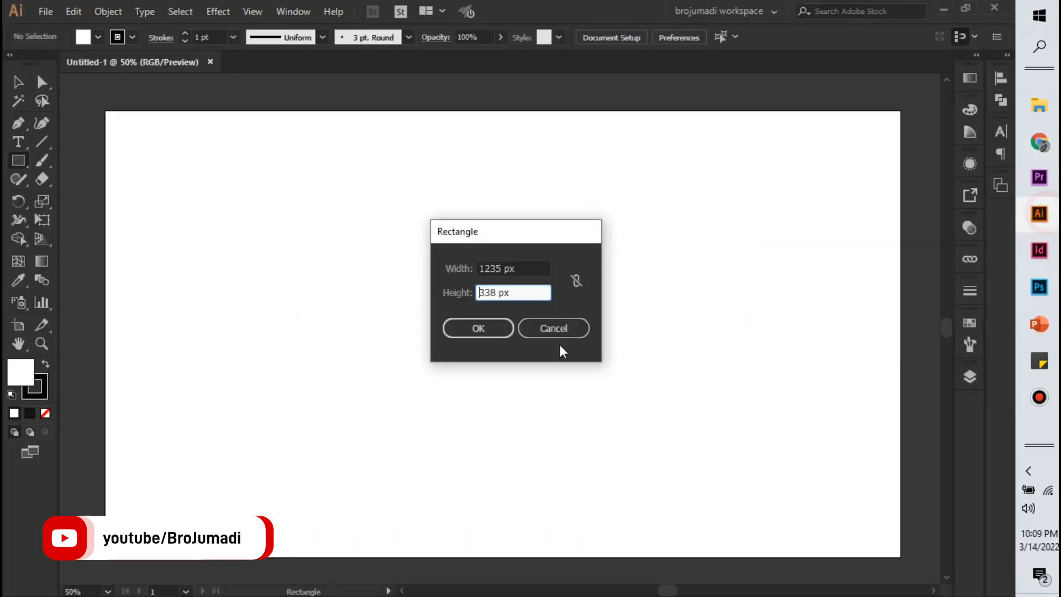
left_click(492, 333)
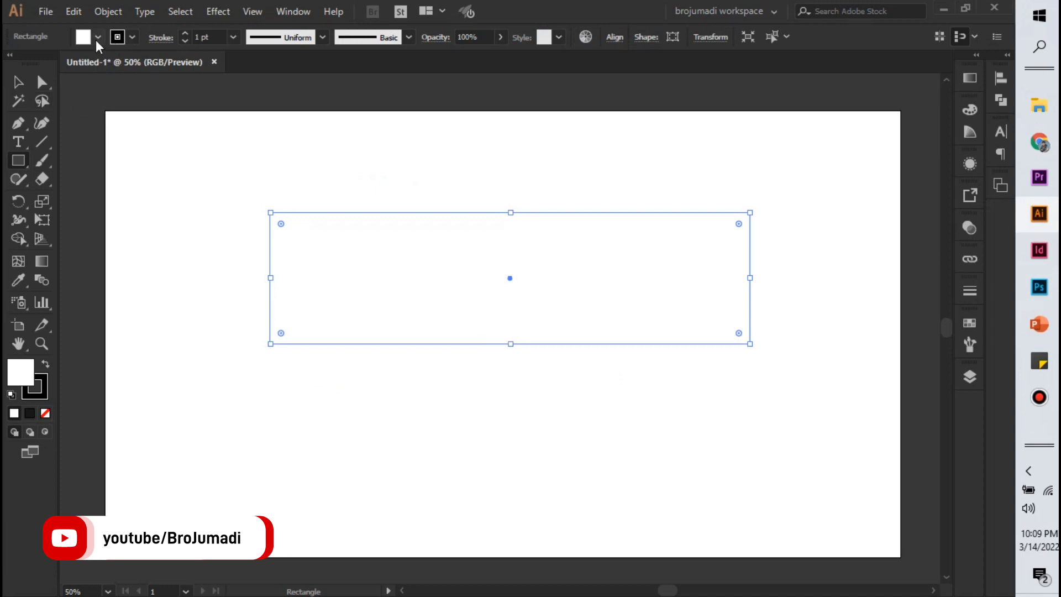
Give the rectangle no fill and a 4 pt outline
left_click(45, 414)
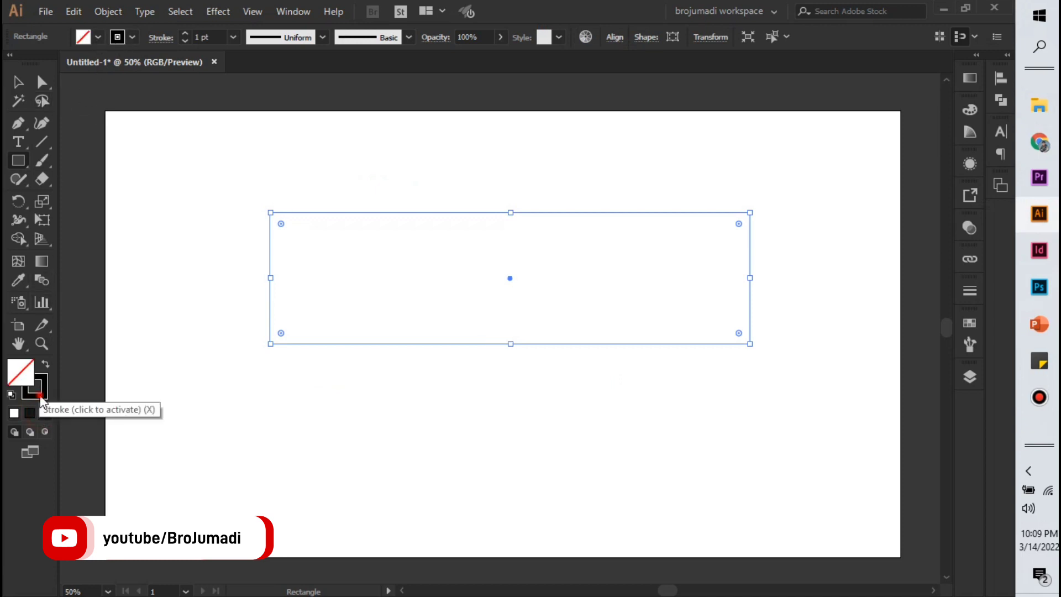
left_click(36, 391)
left_click(228, 34)
key("Up")
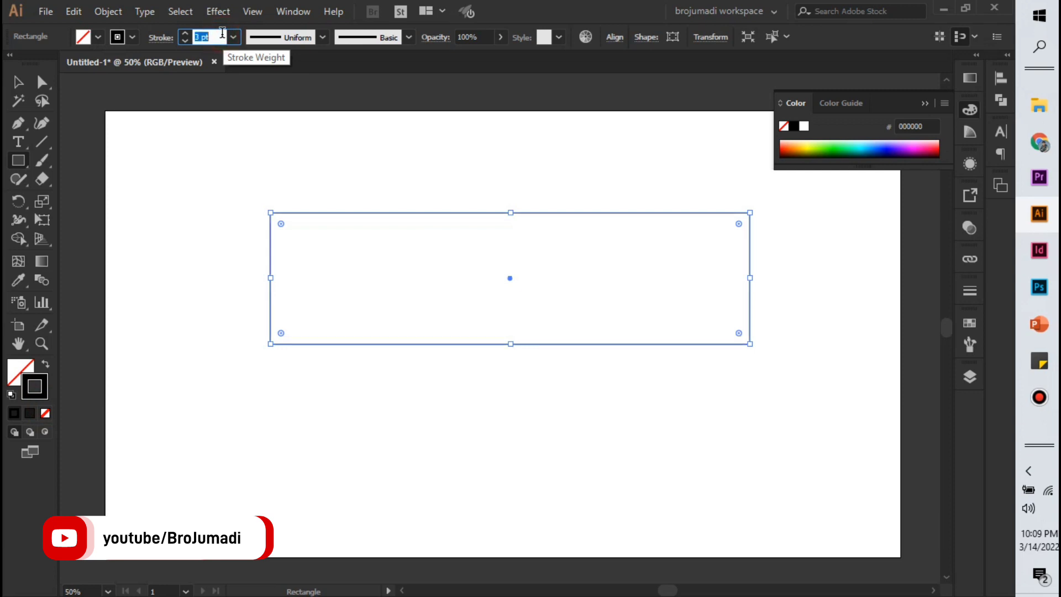
key("Up")
key("Up")
left_click(924, 103)
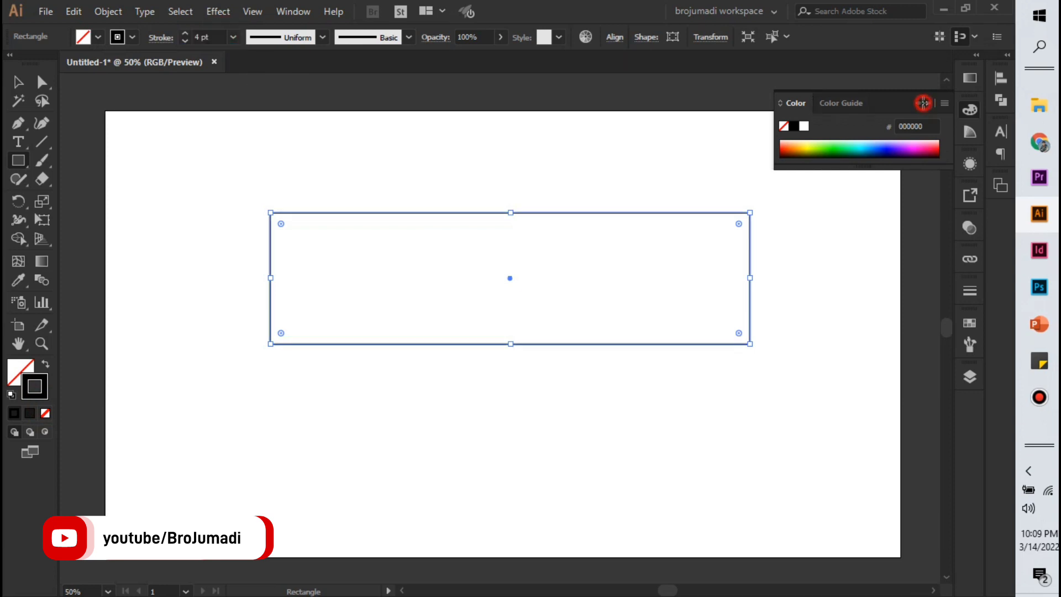
Centre the rectangle horizontally and vertically on the artboard
left_click(999, 80)
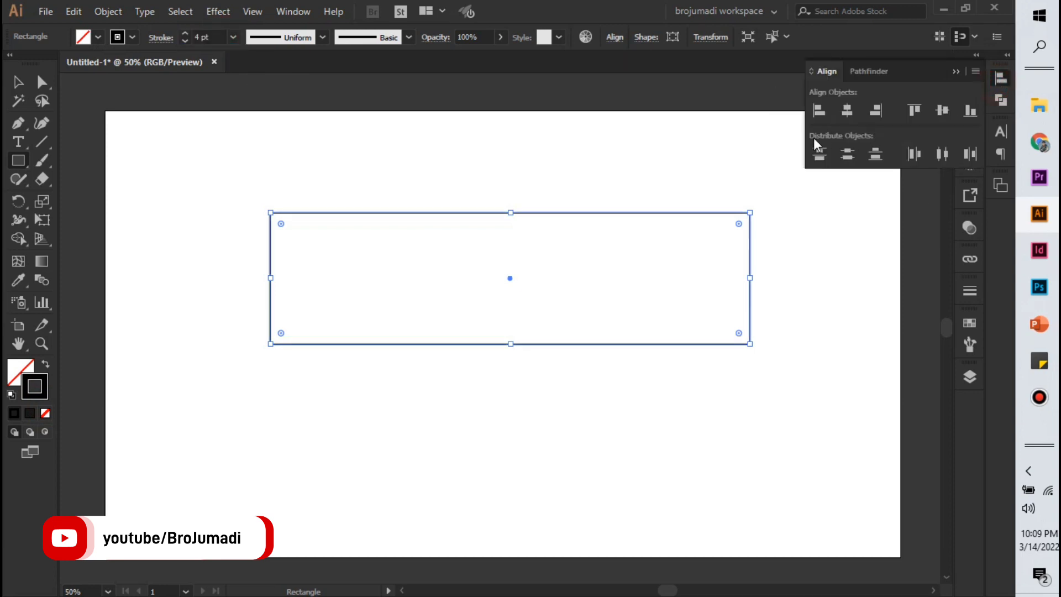
left_click(847, 110)
left_click(942, 110)
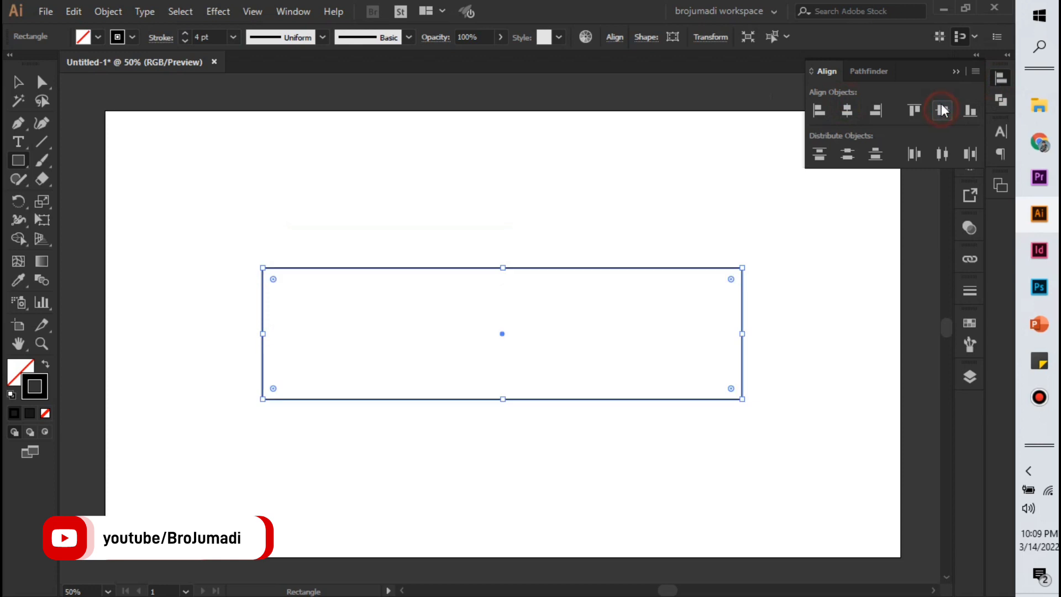
left_click(953, 73)
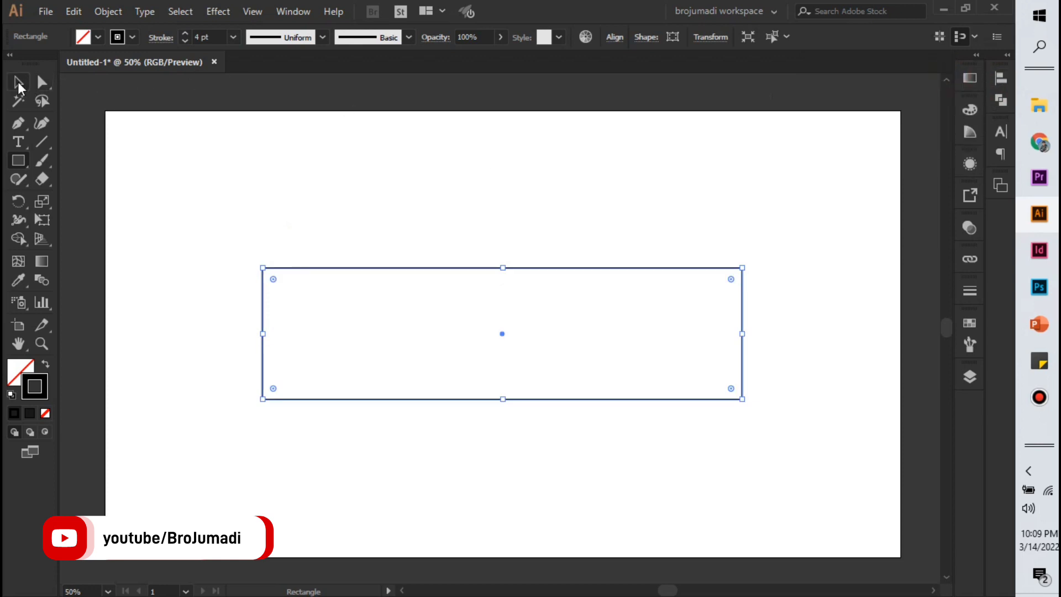
Convert the rectangle into a guide and check it by selecting and deselecting
left_click(18, 82)
right_click(528, 245)
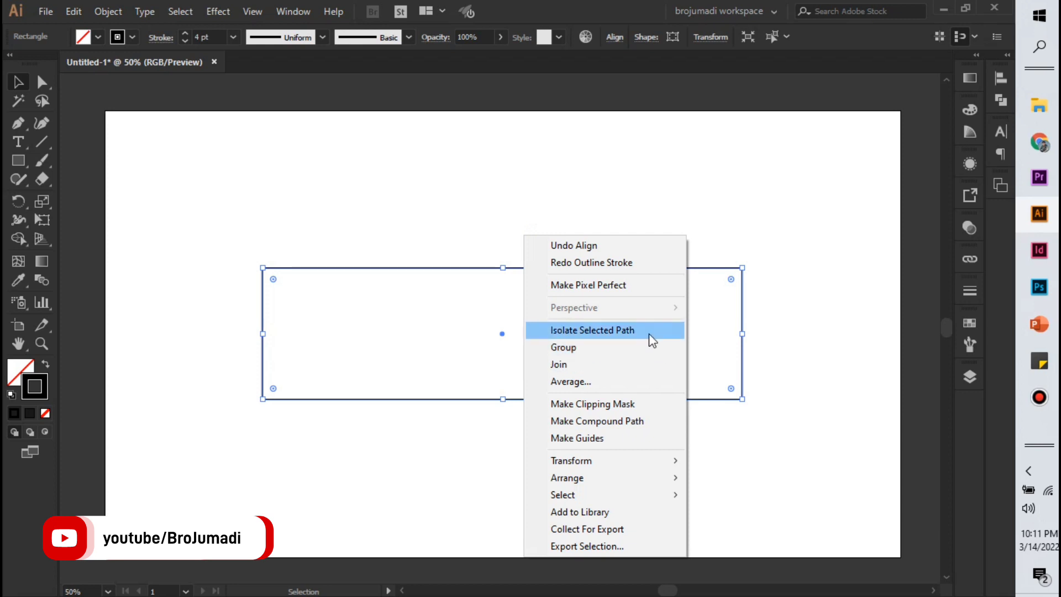
left_click(657, 438)
left_click(657, 440)
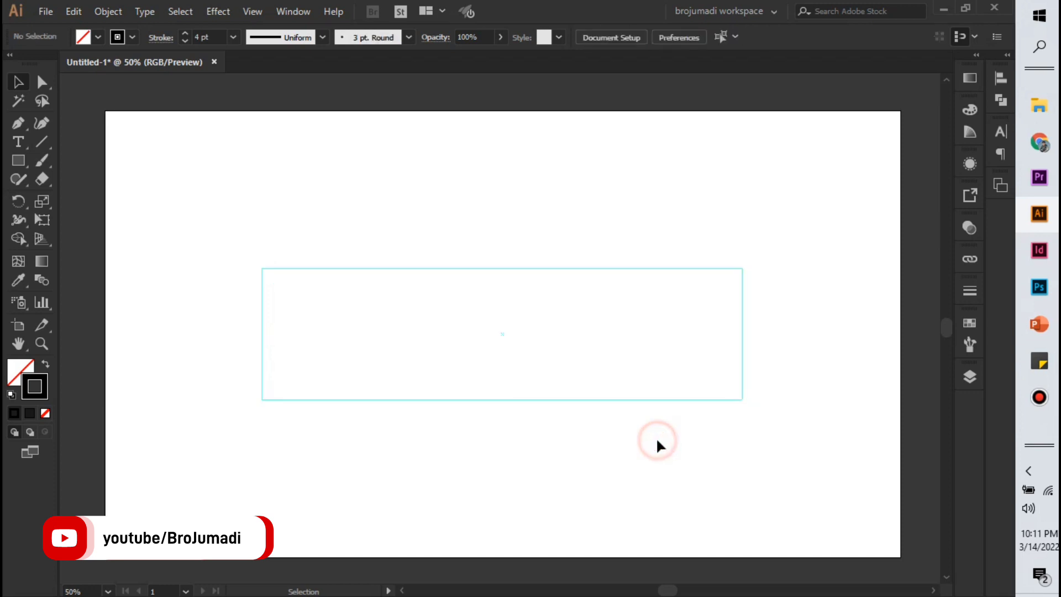
left_click(606, 396)
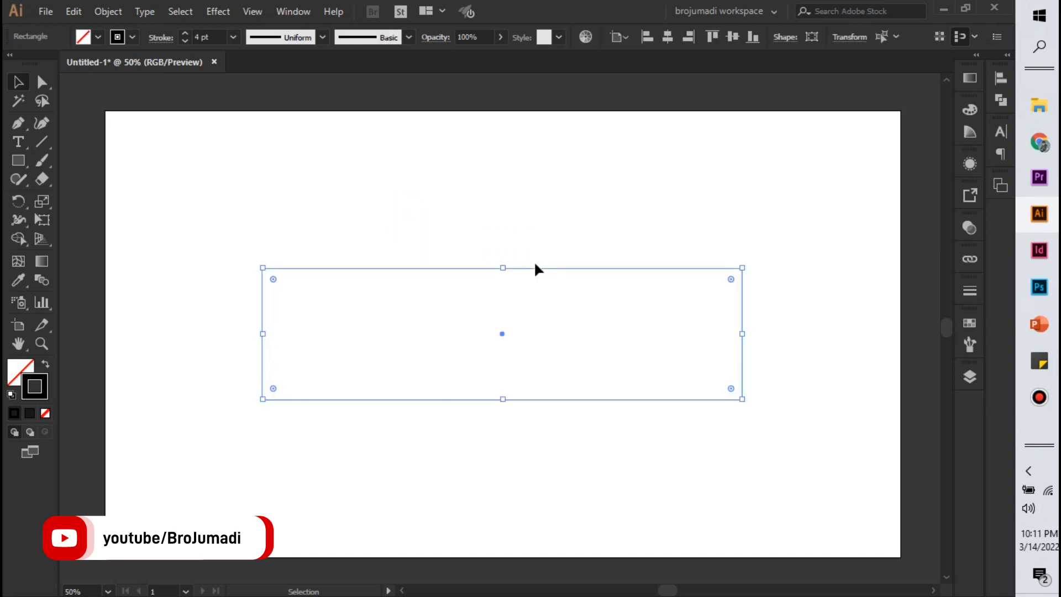
left_click(557, 229)
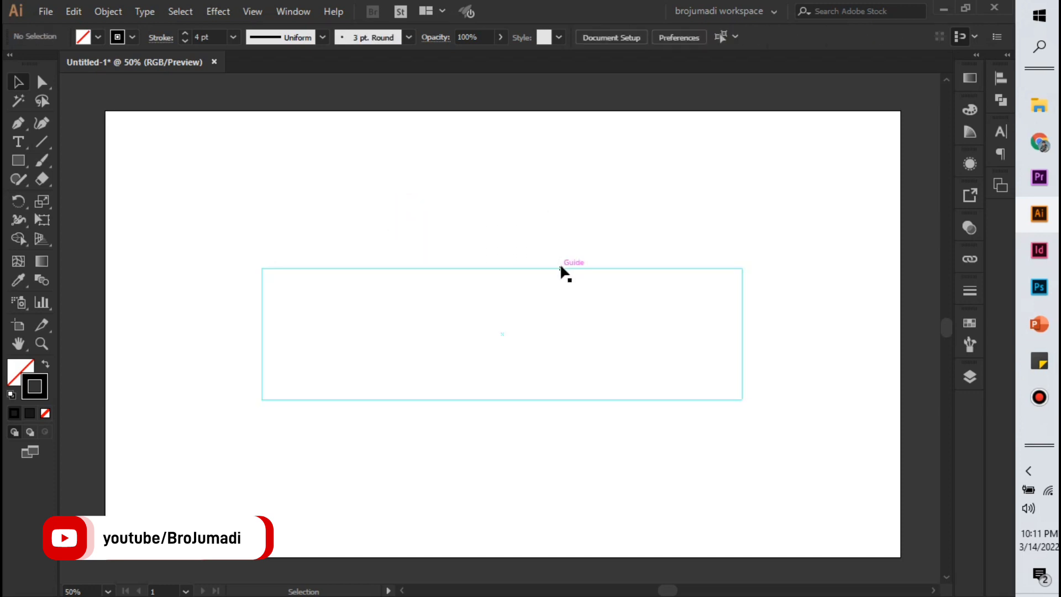
left_click(560, 268)
left_click(571, 223)
Draw a rectangle covering the whole artboard and centre it both ways
left_click(18, 160)
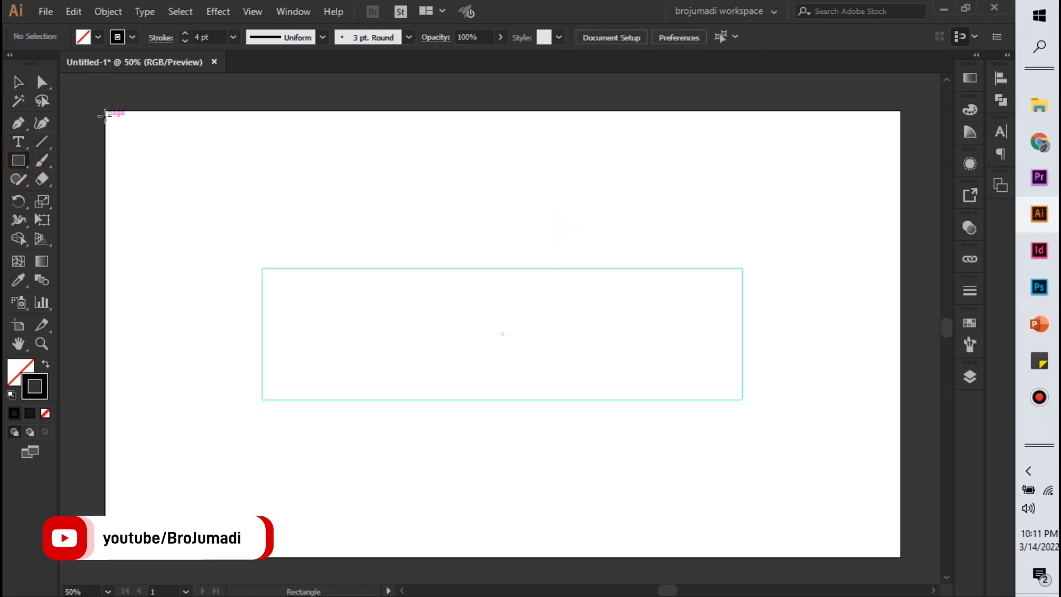
mouse_move(106, 113)
left_mouse_down()
mouse_move(144, 165)
mouse_move(914, 564)
left_mouse_up()
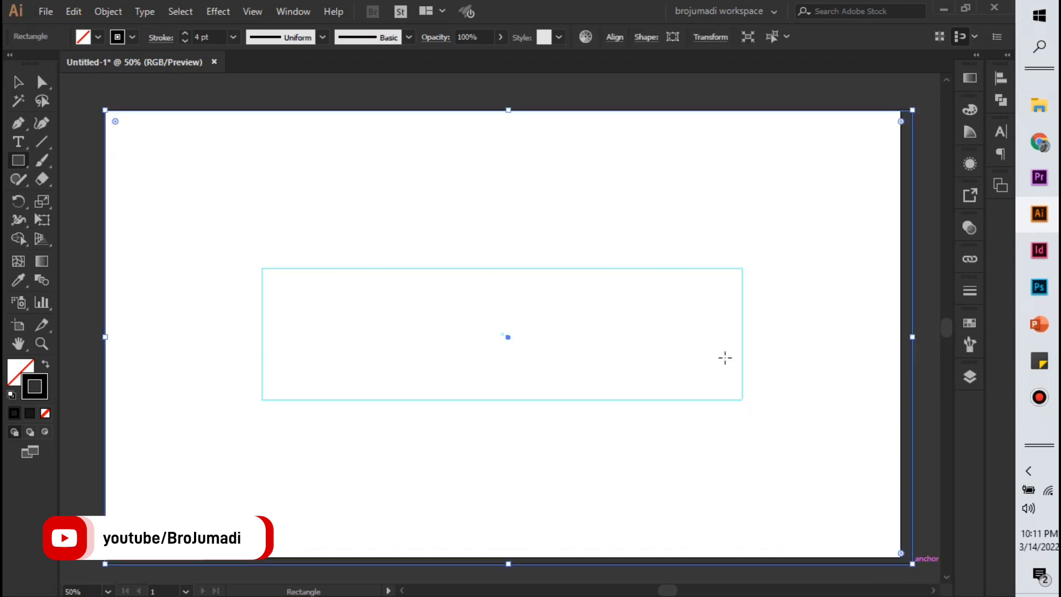
left_click(614, 38)
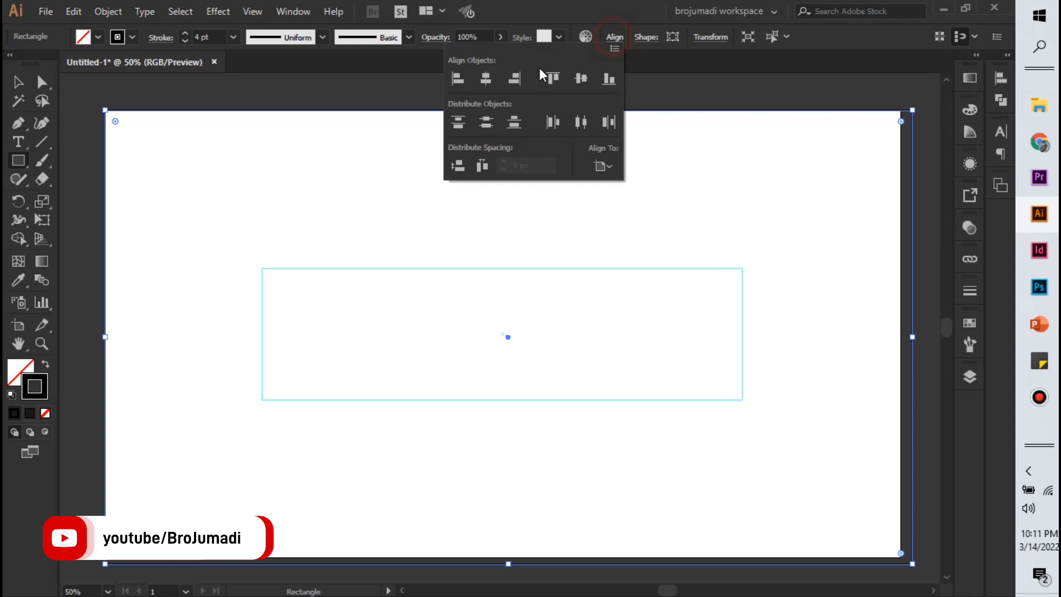
left_click(486, 79)
left_click(581, 78)
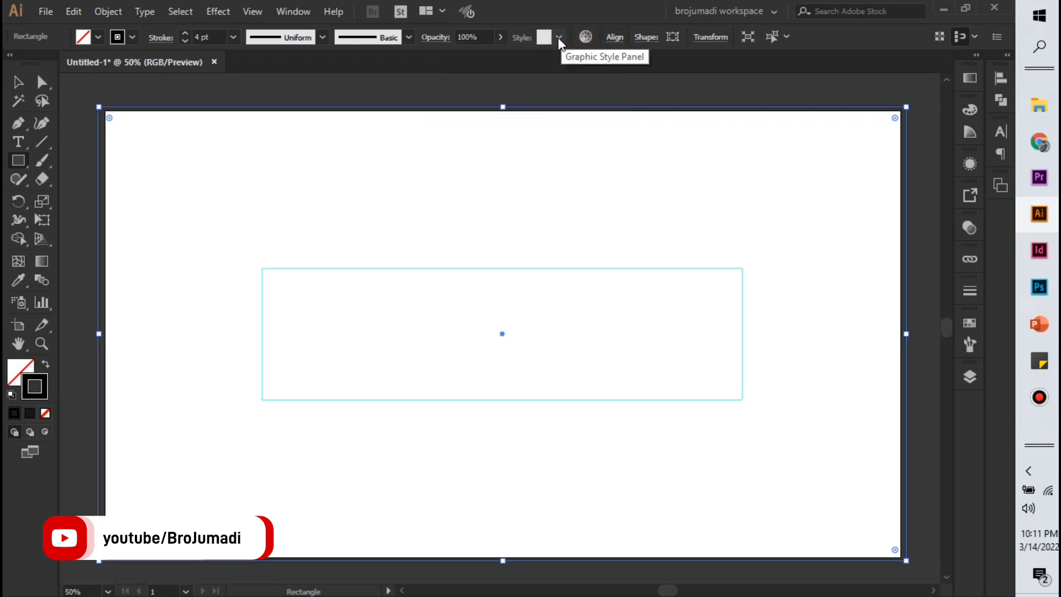
left_click(559, 38)
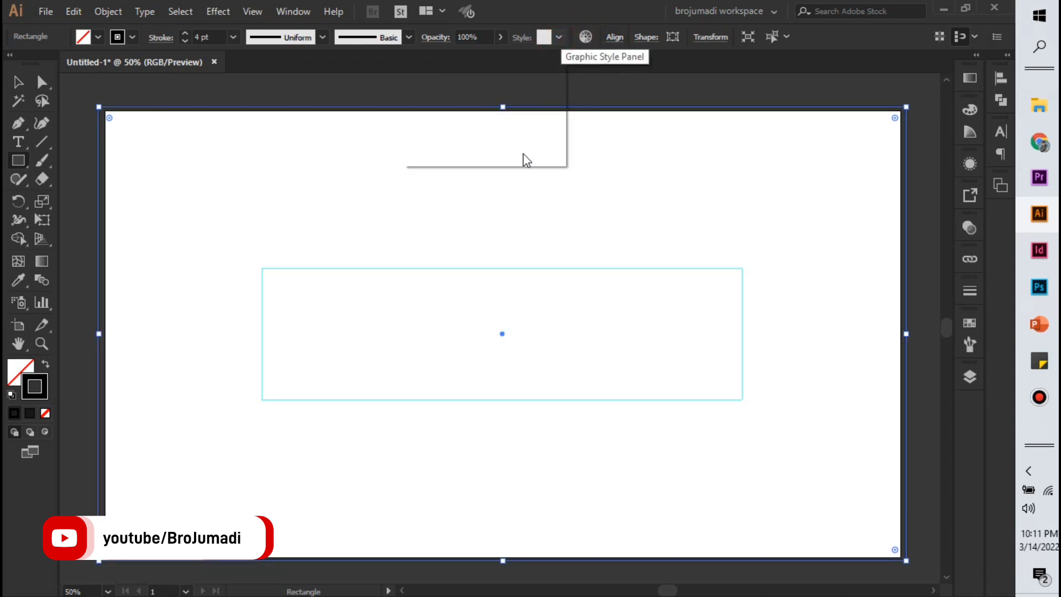
left_click(559, 38)
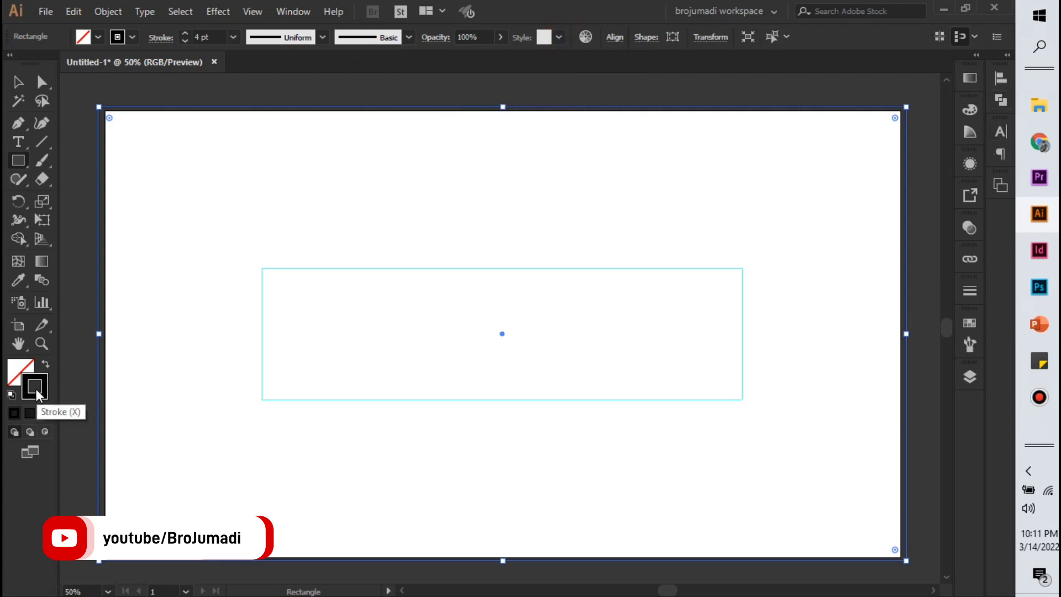
Fill the background rectangle with the Purple, Orange gradient swatch and deselect it
left_click(46, 366)
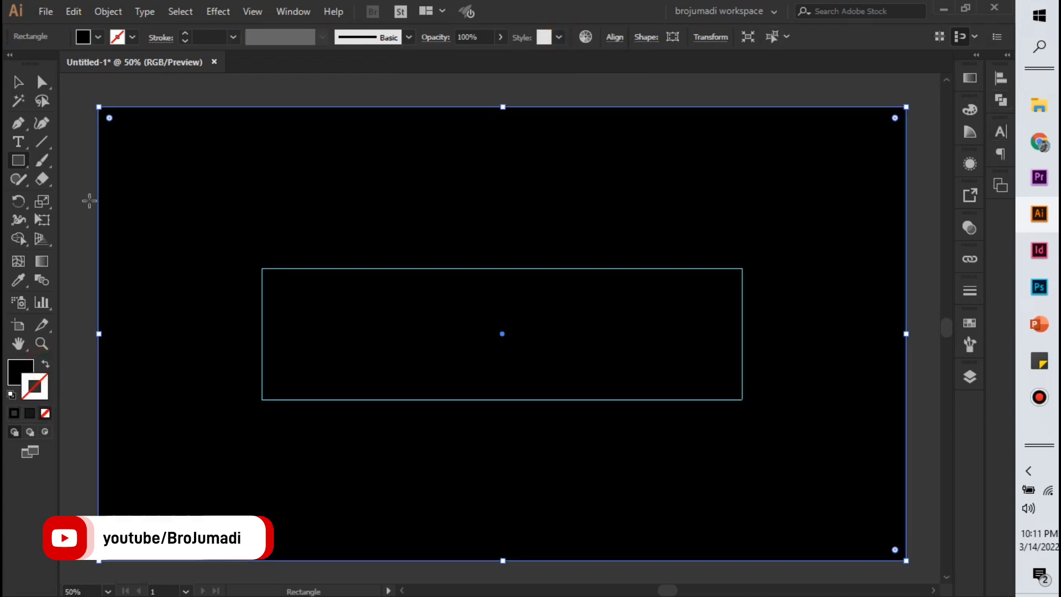
left_click(97, 37)
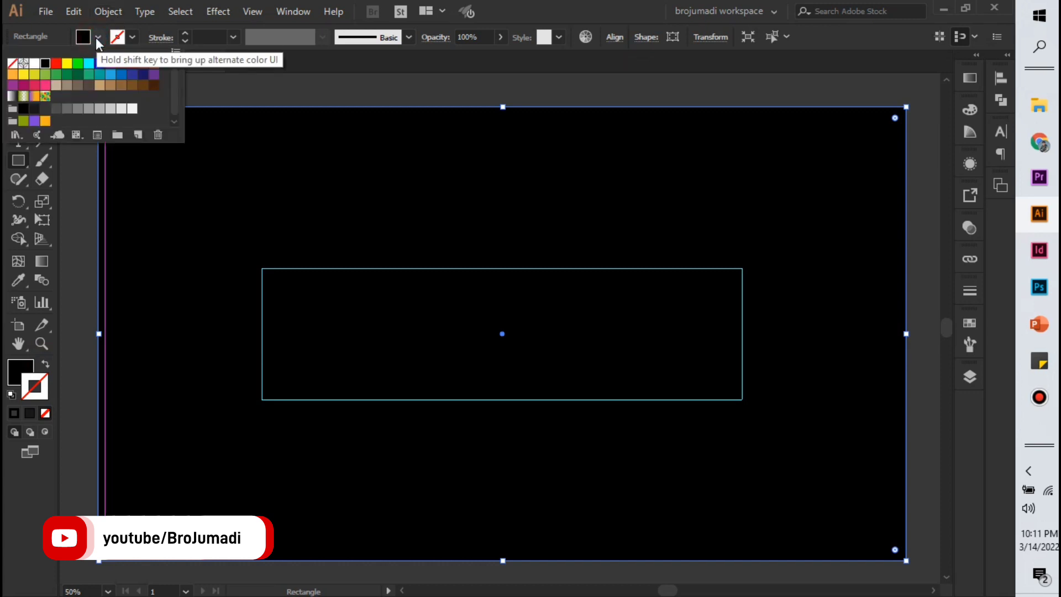
left_click(34, 96)
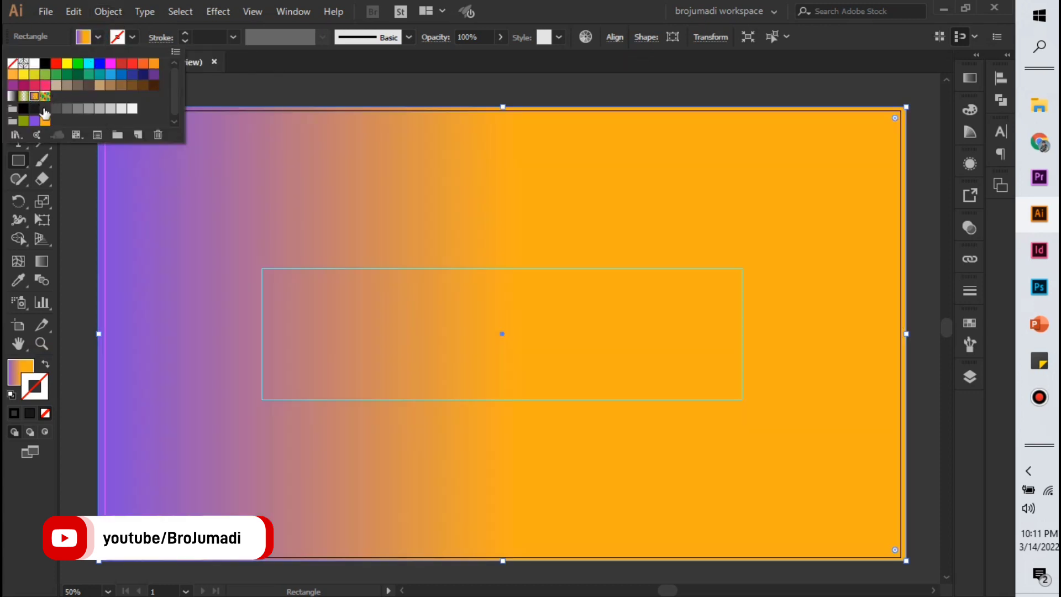
left_click(323, 62)
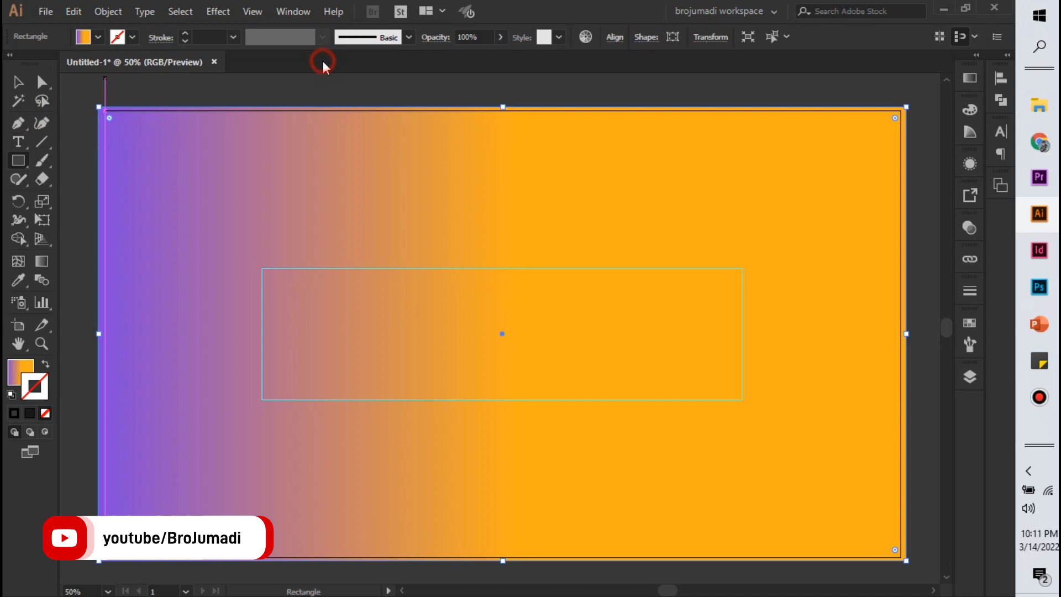
left_click(18, 82)
left_click(77, 99)
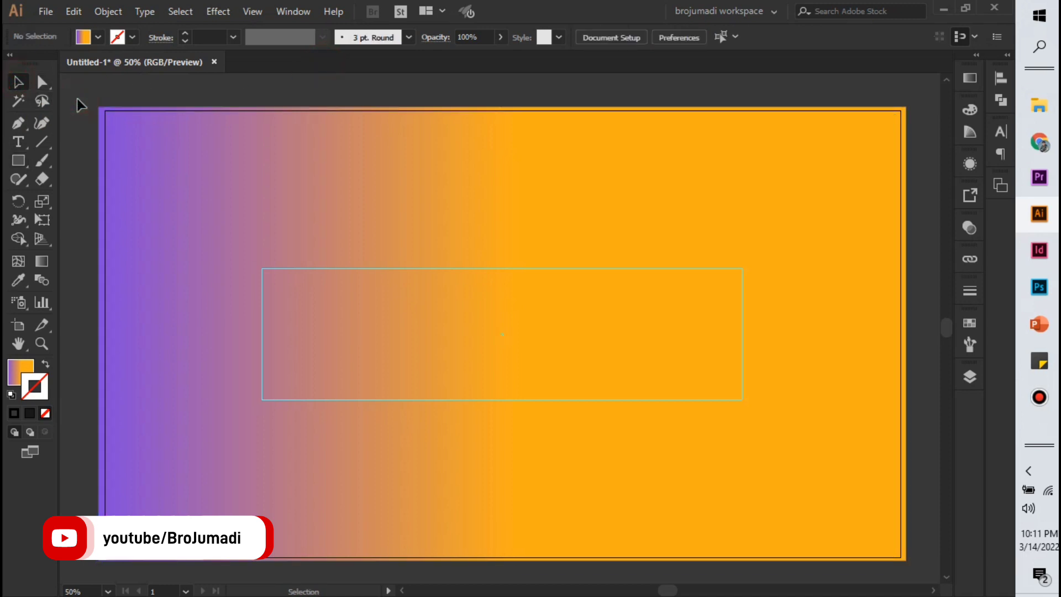
Add BRO JUMADI text at about 86 pt in Nexa Rust Sans Black
left_click(21, 147)
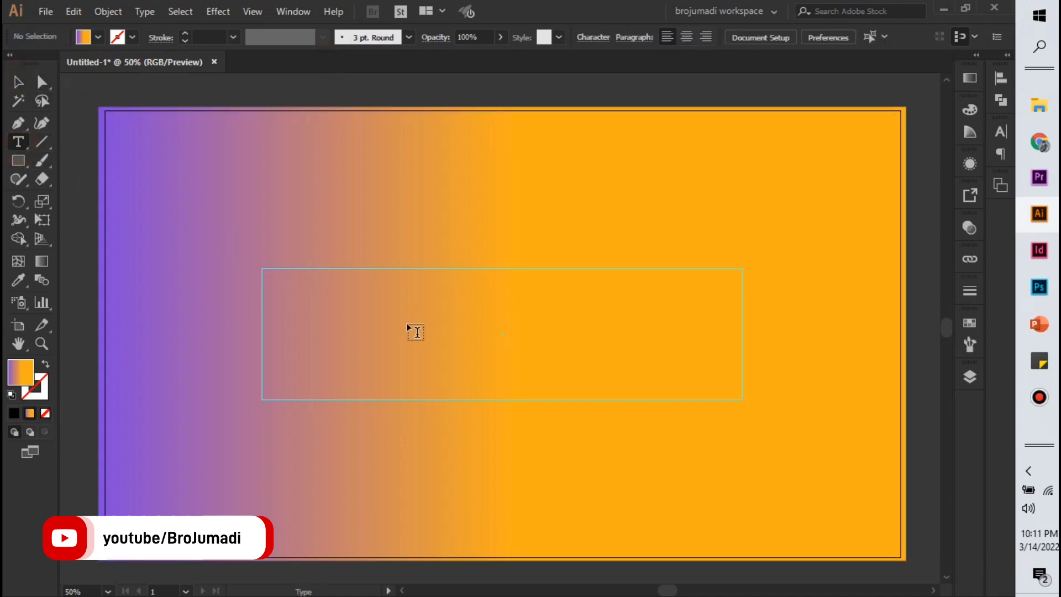
left_click(441, 339)
type("BRO JUMADI")
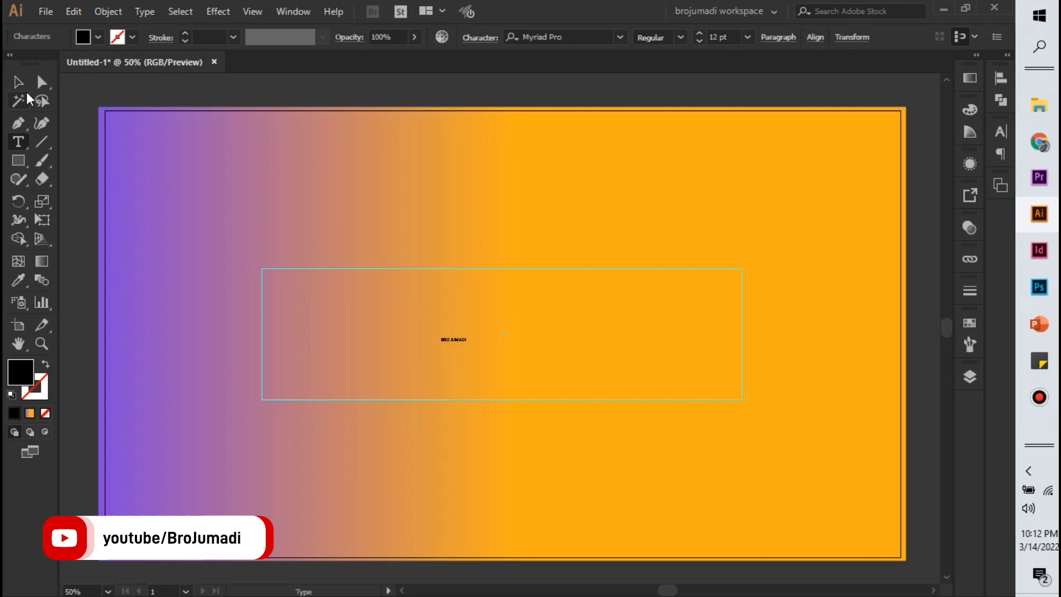
left_click(18, 82)
mouse_move(467, 340)
left_mouse_down()
mouse_move(619, 340)
mouse_move(547, 338)
left_mouse_up()
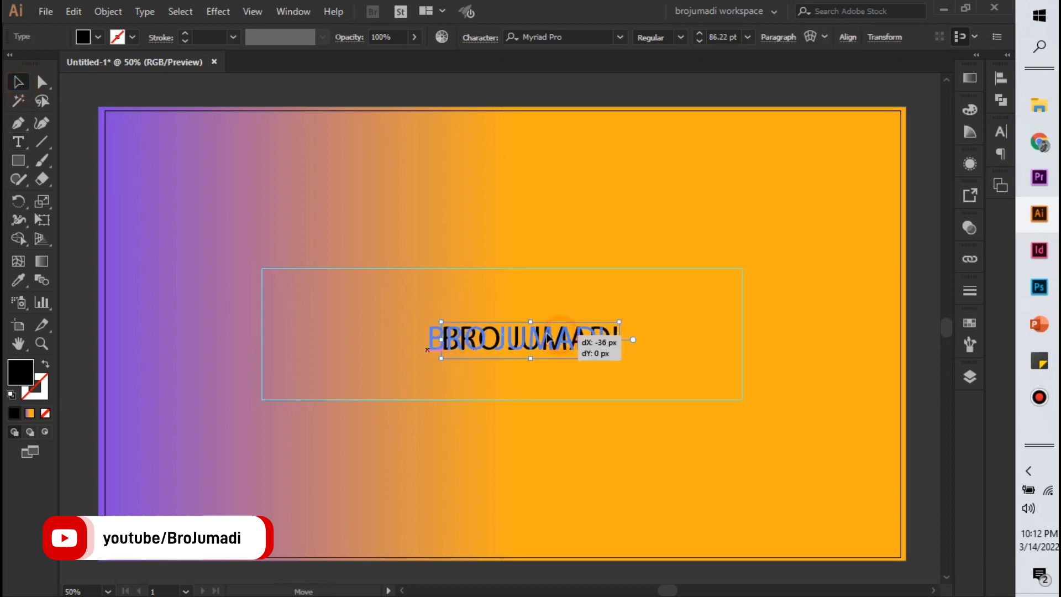
left_click(576, 33)
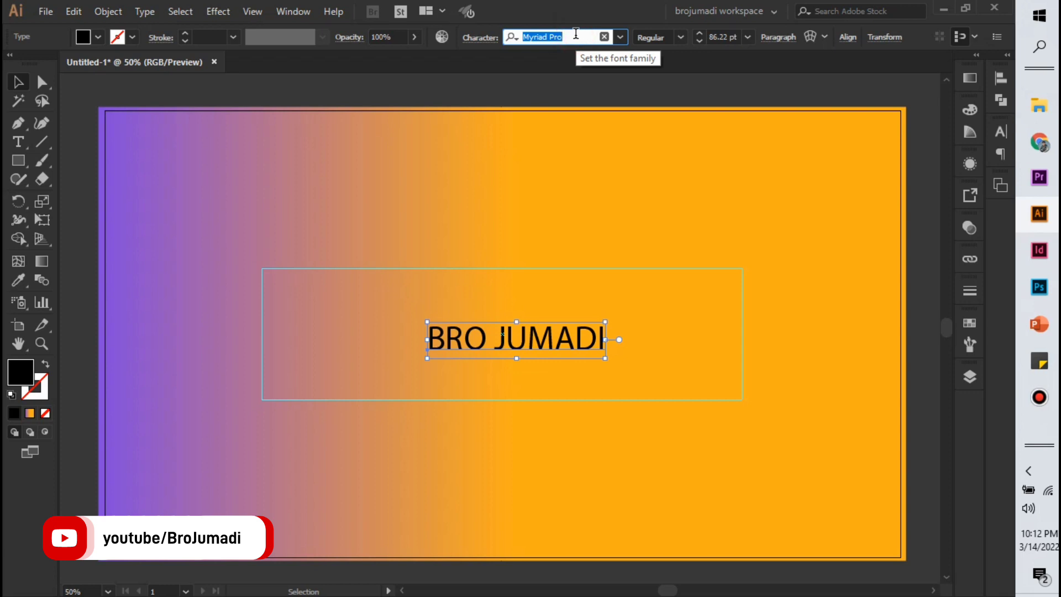
left_click(620, 39)
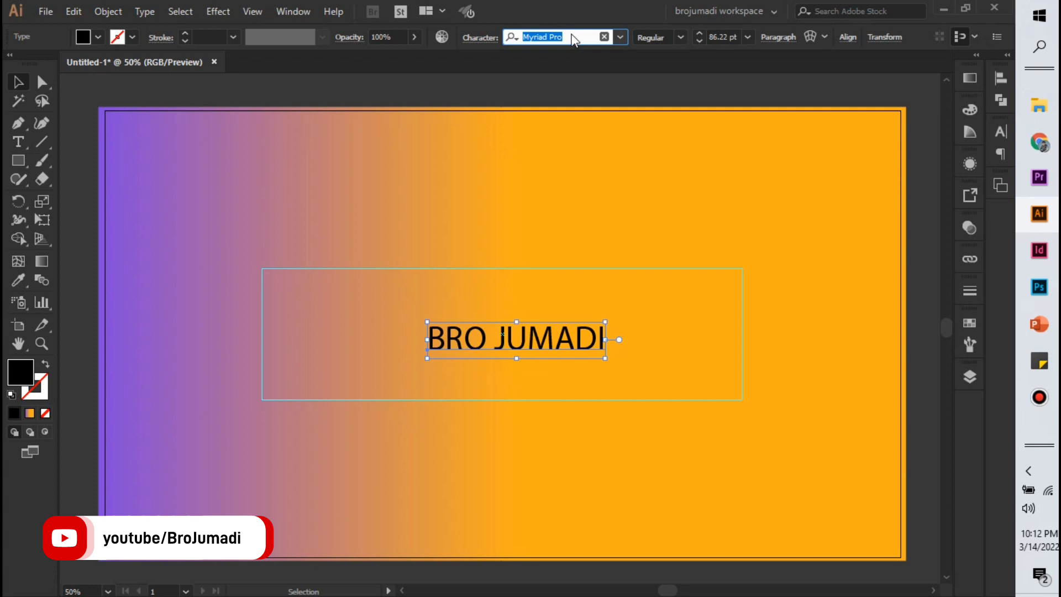
left_click(620, 37)
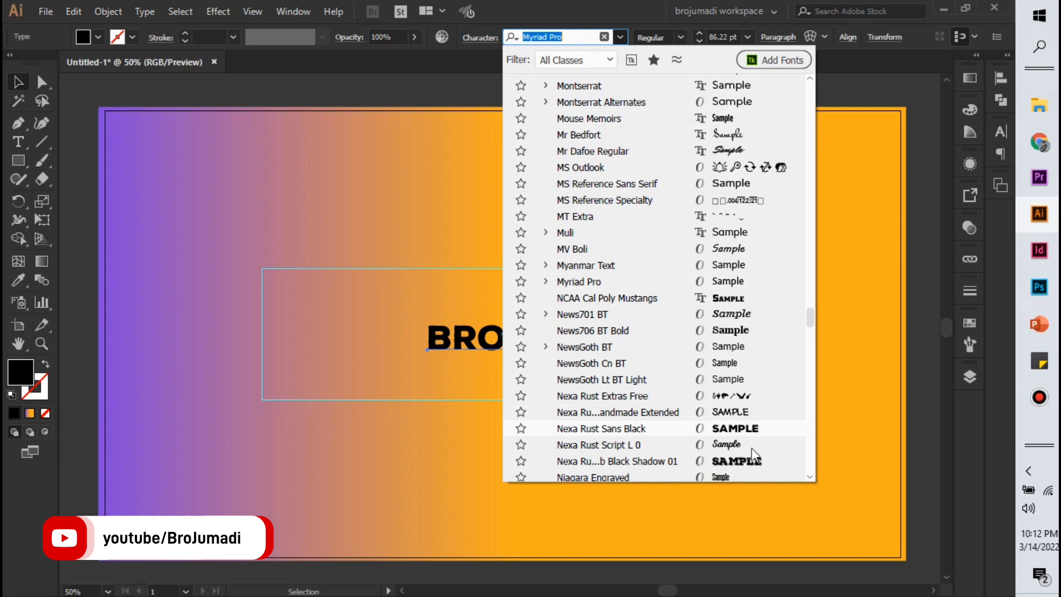
left_click(753, 431)
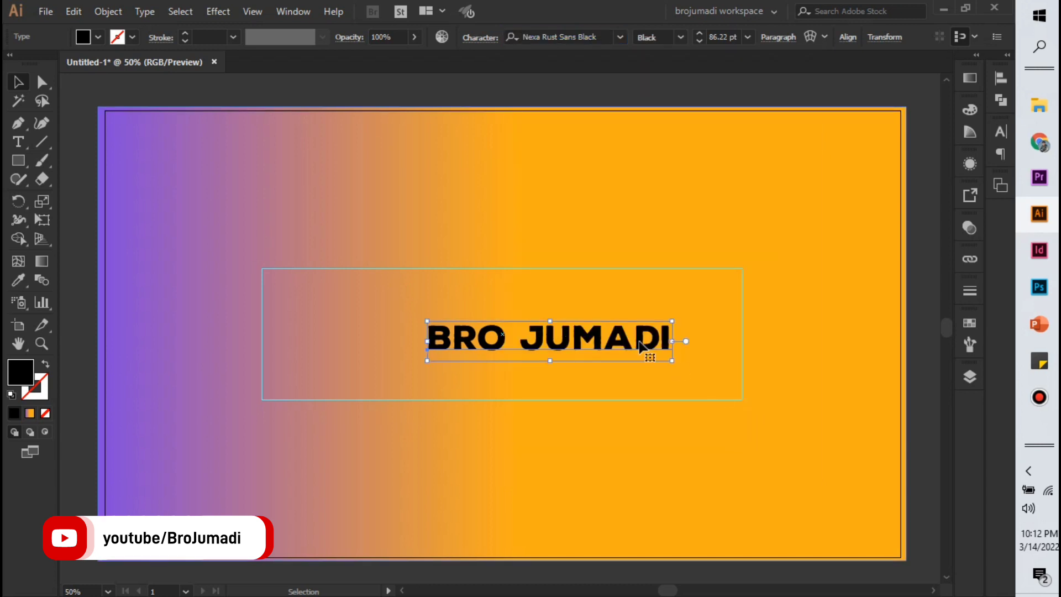
Centre the heading horizontally on the artboard and nudge it slightly upward
left_click(847, 38)
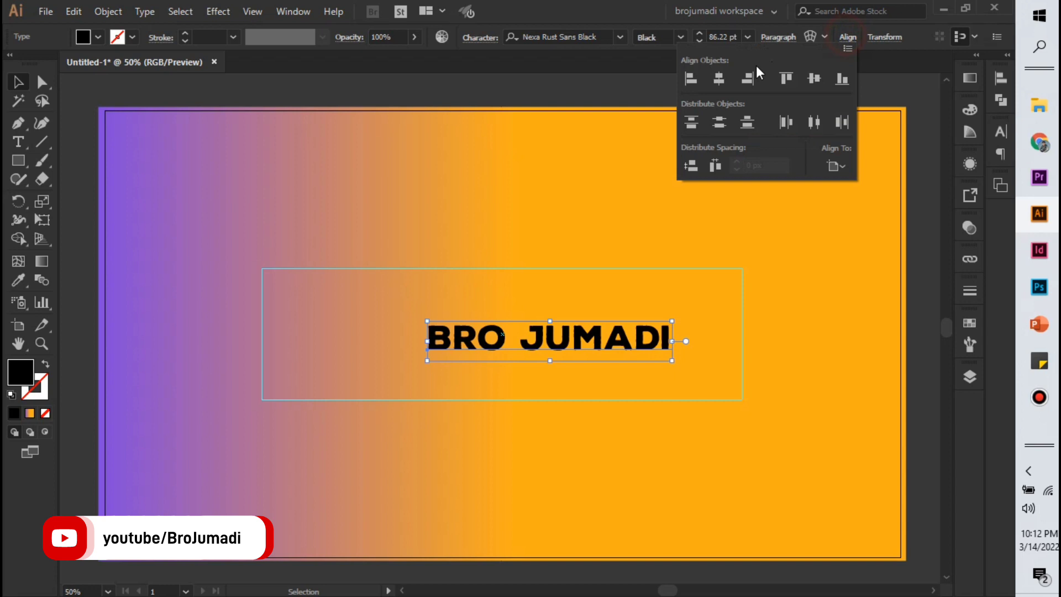
left_click(724, 79)
left_click(922, 180)
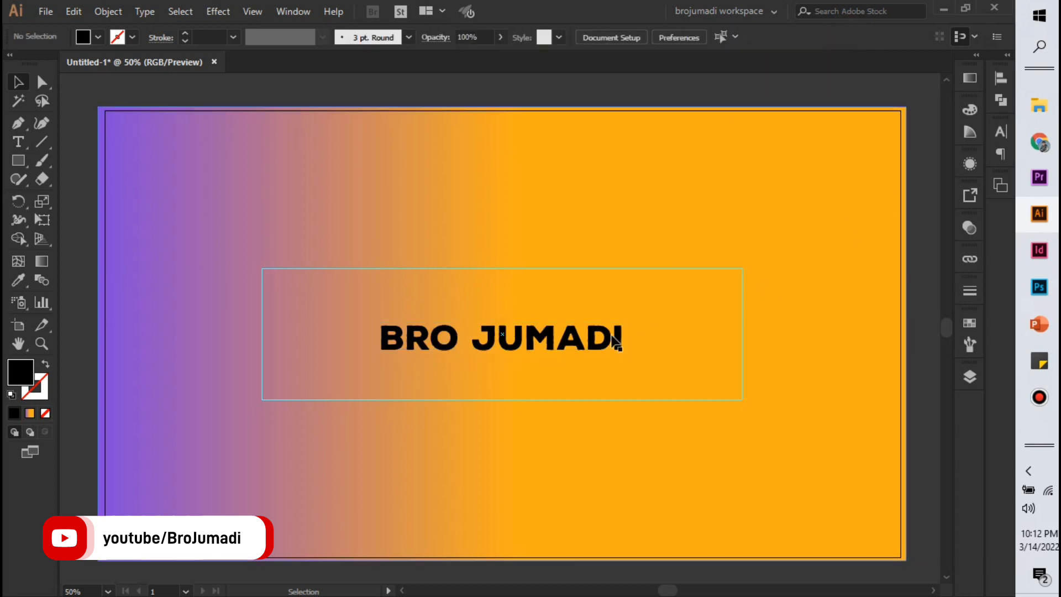
mouse_move(614, 342)
left_mouse_down()
mouse_move(602, 327)
mouse_move(601, 346)
left_mouse_up()
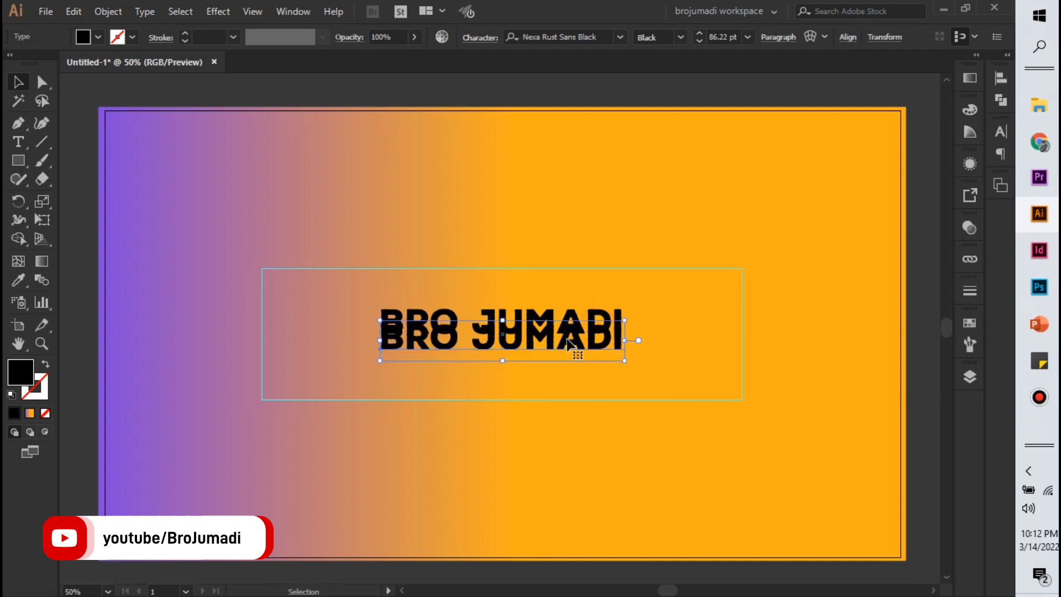
Make the copy an unfilled black outline and repeat the offset duplicate twice
left_click(46, 364)
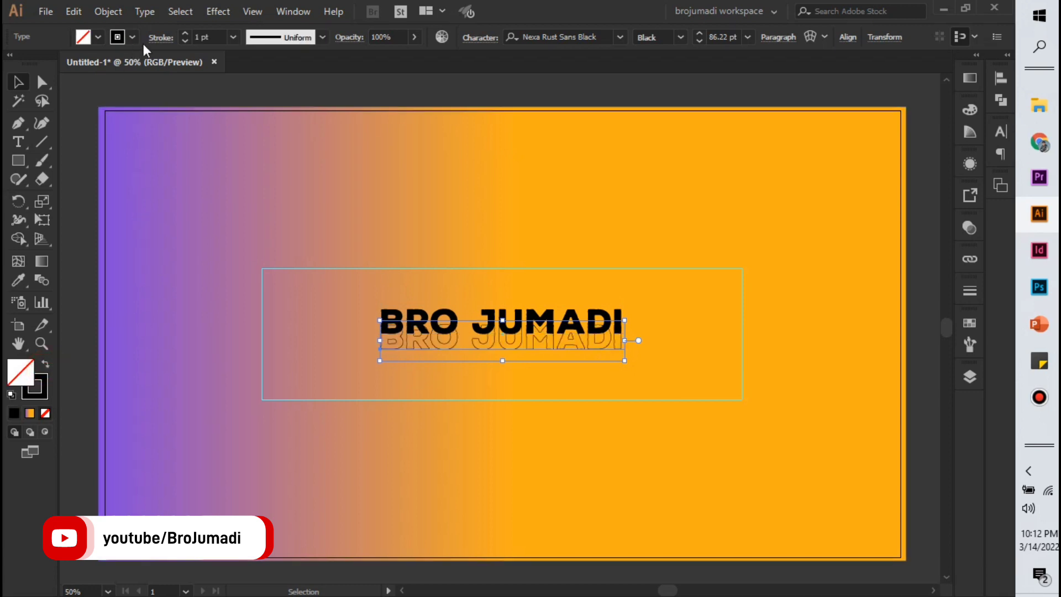
scroll(204, 36, "up", 2)
scroll(204, 37, "up", 1)
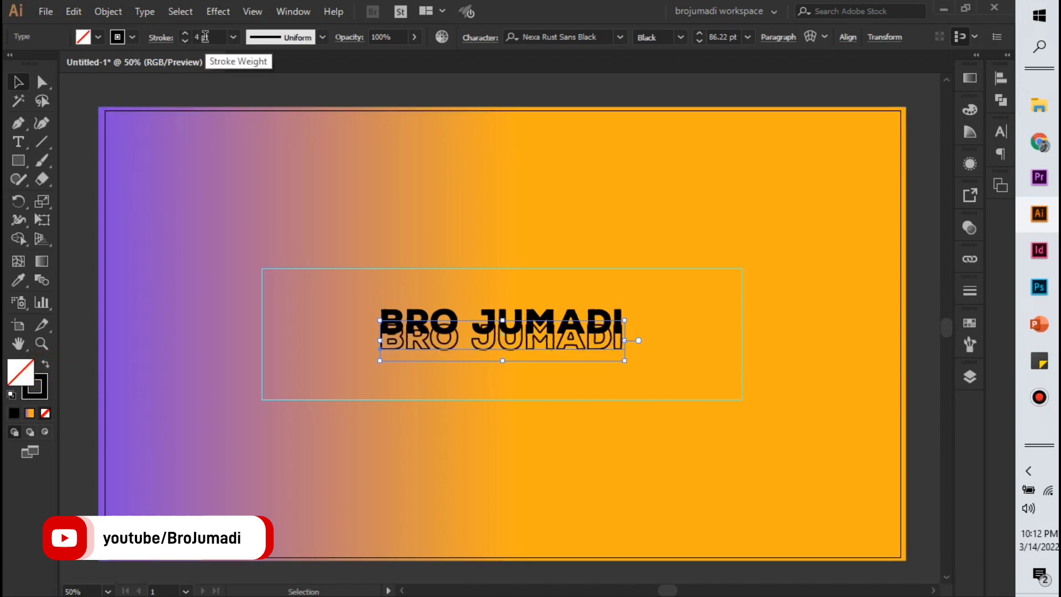
scroll(204, 36, "down", 1)
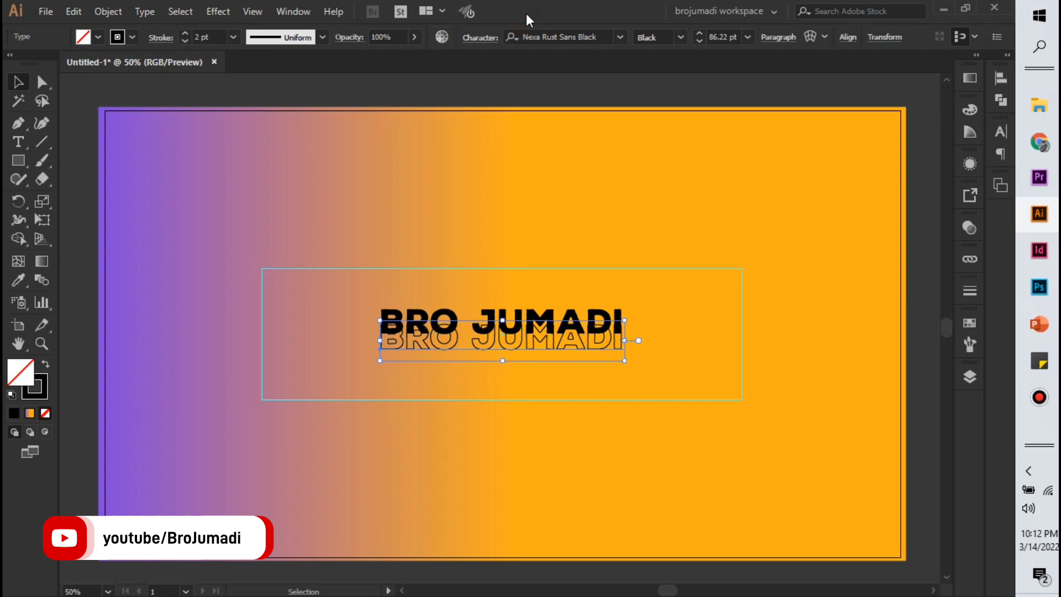
key("ctrl+d")
key("ctrl+d")
key("ctrl+d")
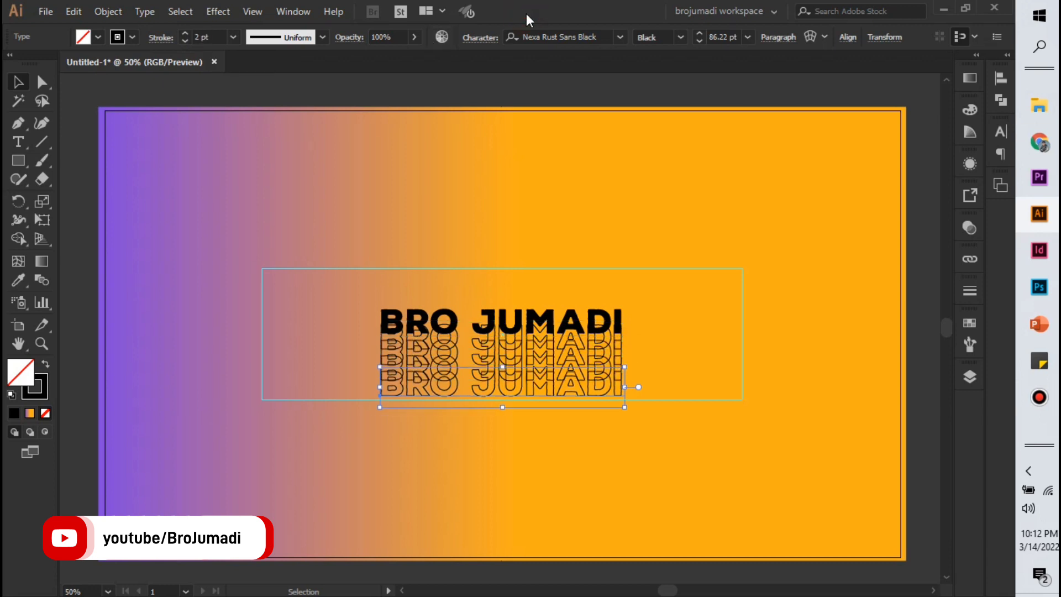
key("ctrl+d")
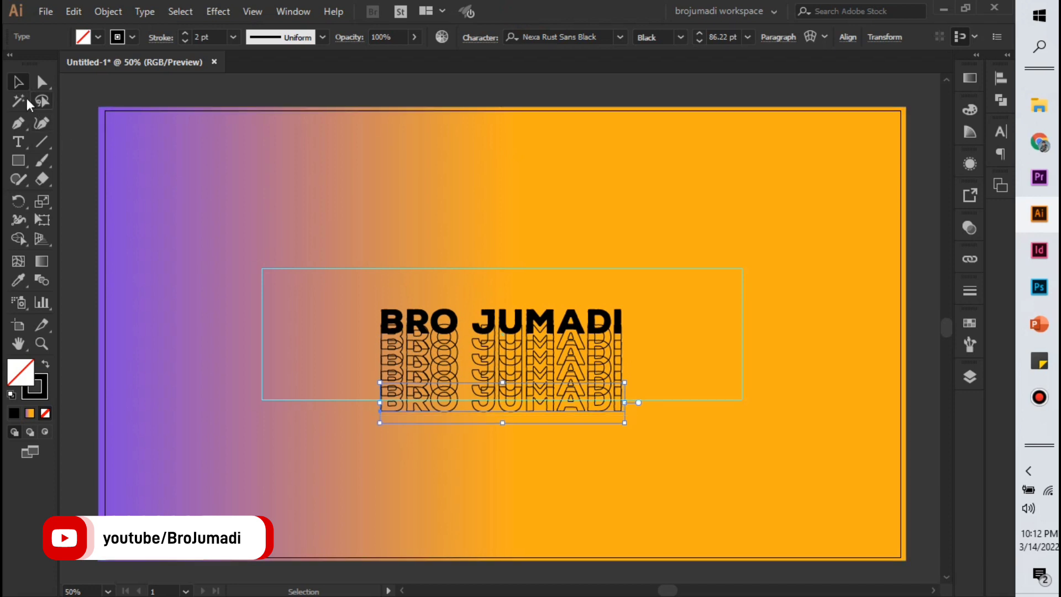
left_click(77, 104)
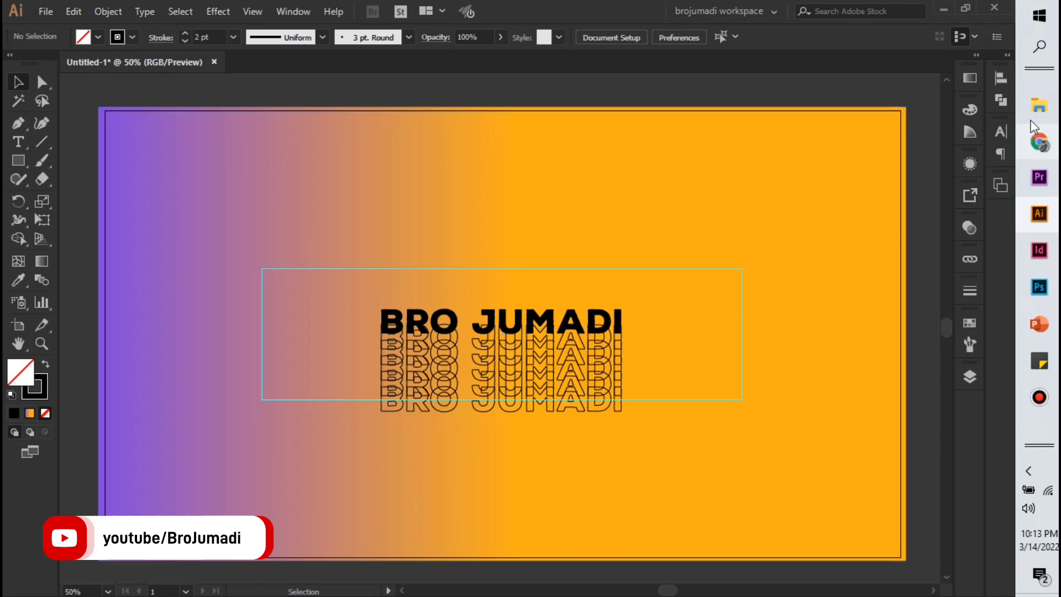
Find the JUMA DESIGN image in Downloads and drag it onto Illustrator
left_click(1039, 105)
scroll(488, 466, "down", 10)
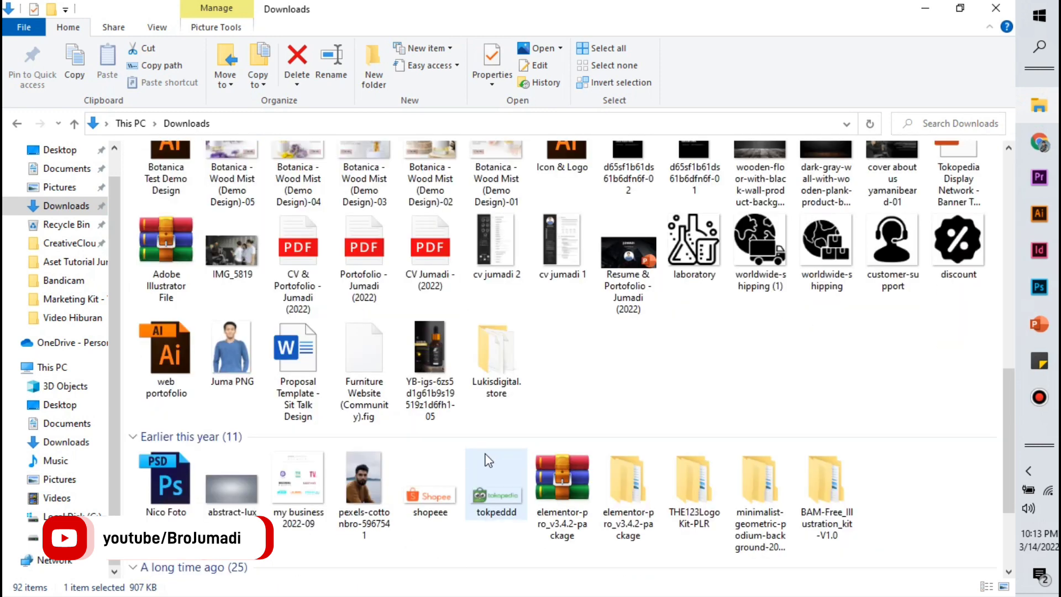
scroll(486, 452, "down", 4)
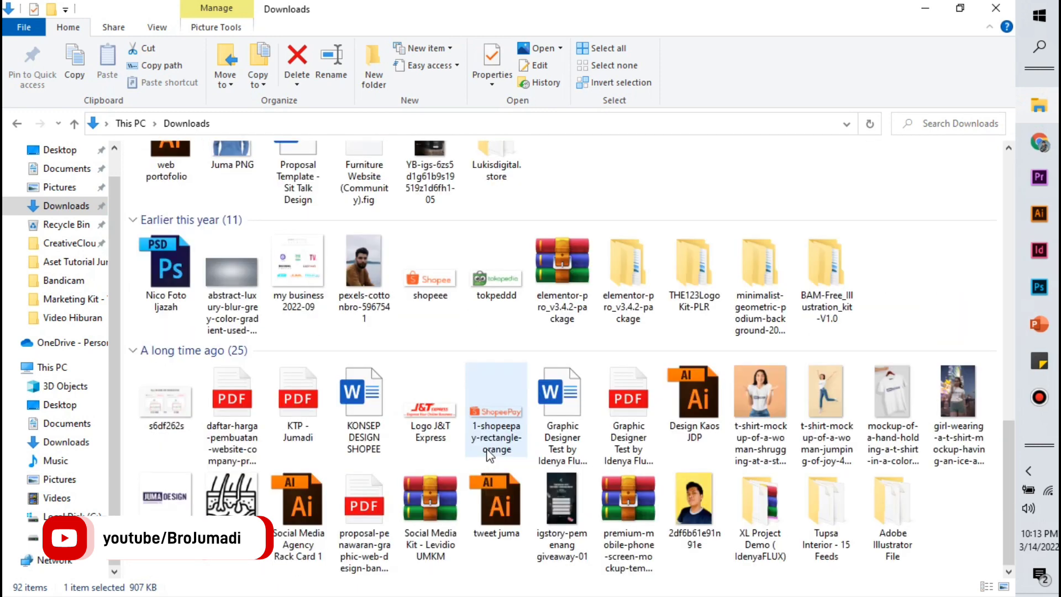
mouse_move(496, 410)
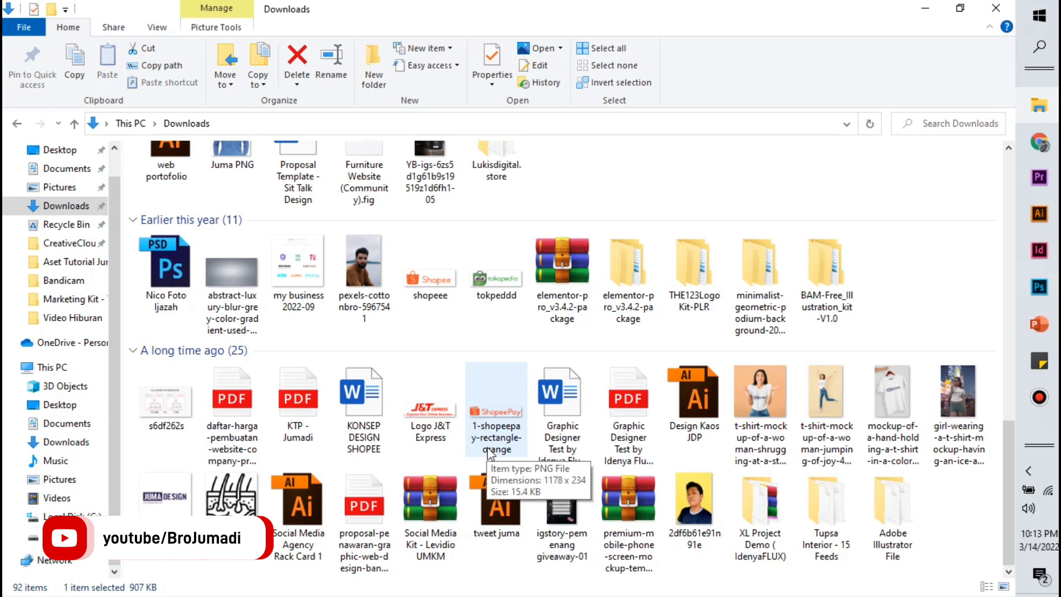
scroll(489, 450, "up", 8)
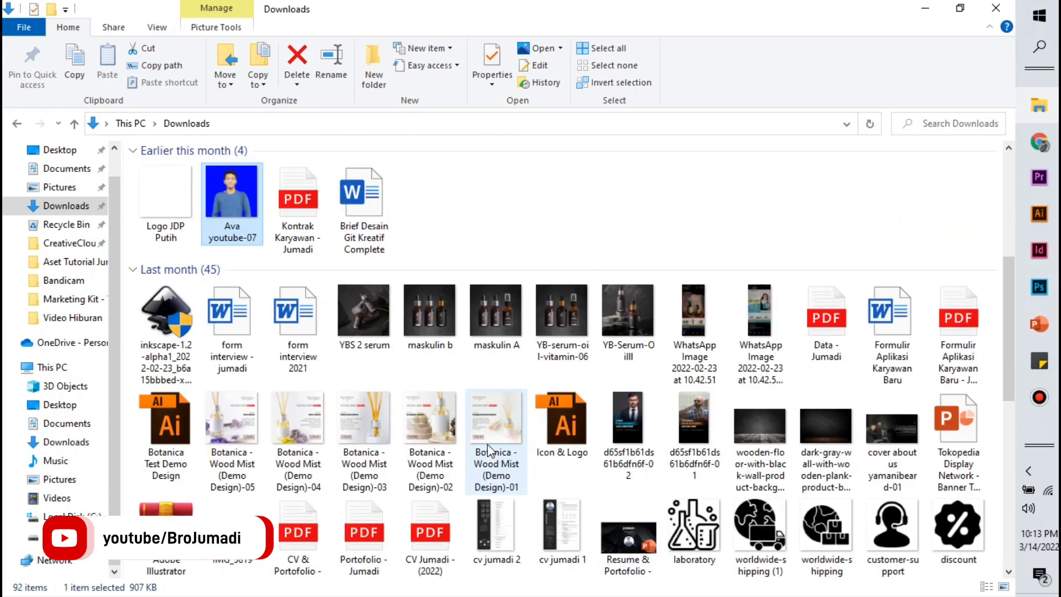
scroll(489, 450, "down", 9)
left_click_drag(166, 494, 1038, 213)
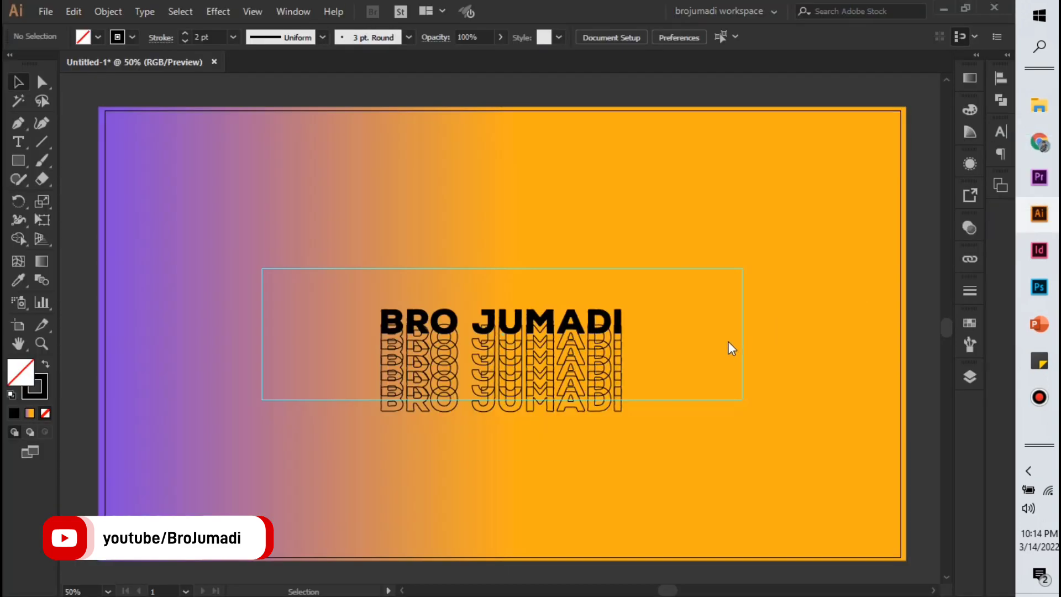
Place the JUMA DESIGN logo on the banner, shrunk small beside the BRO JUMADI title
left_click_drag(1037, 213, 725, 343)
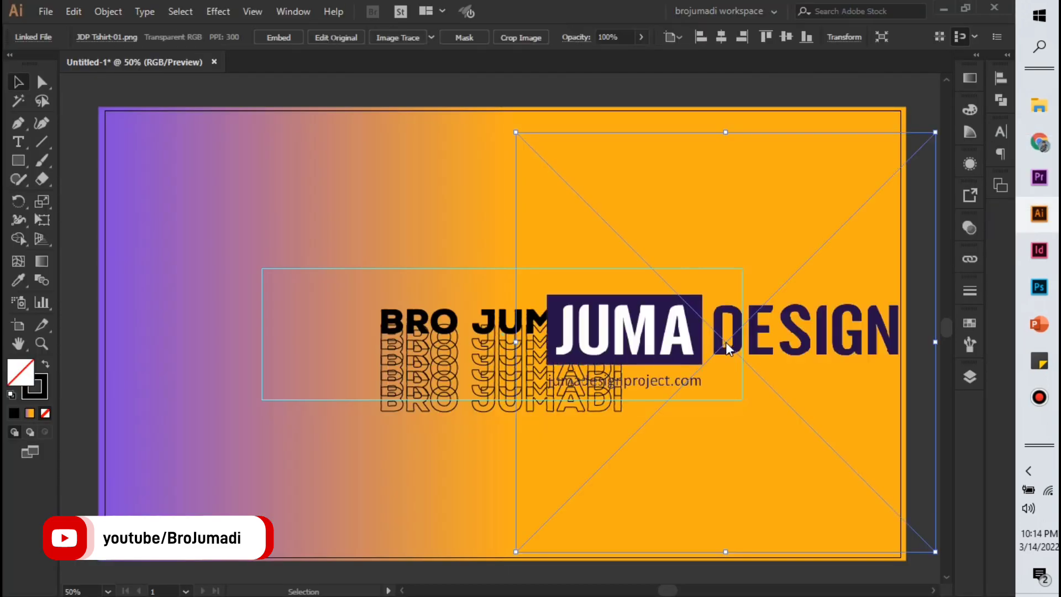
mouse_move(728, 133)
left_mouse_down()
mouse_move(725, 504)
mouse_move(668, 343)
mouse_move(728, 341)
mouse_move(710, 345)
left_mouse_up()
left_click(918, 278)
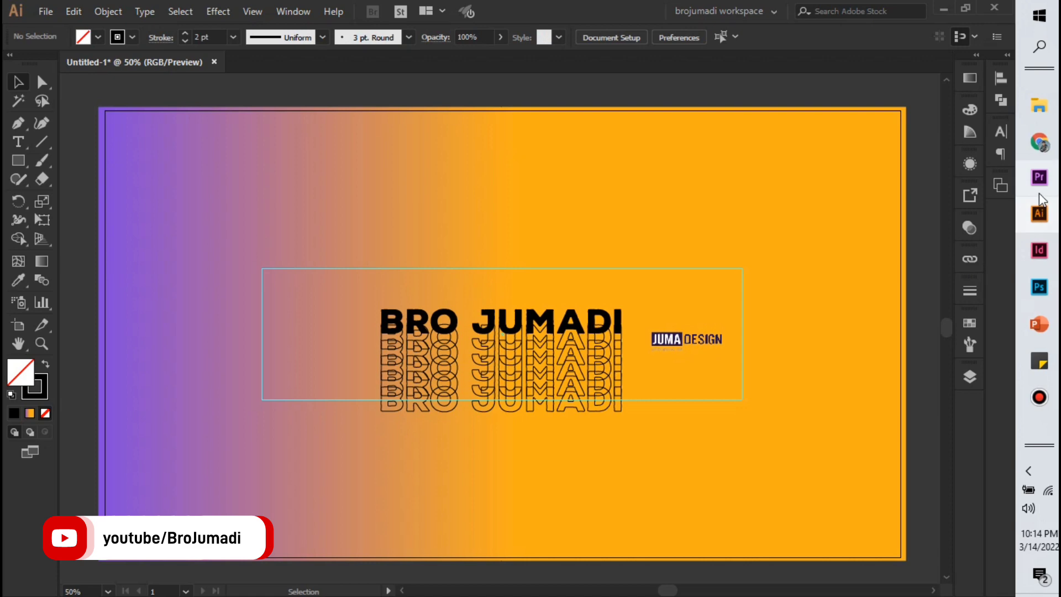
left_click(1039, 105)
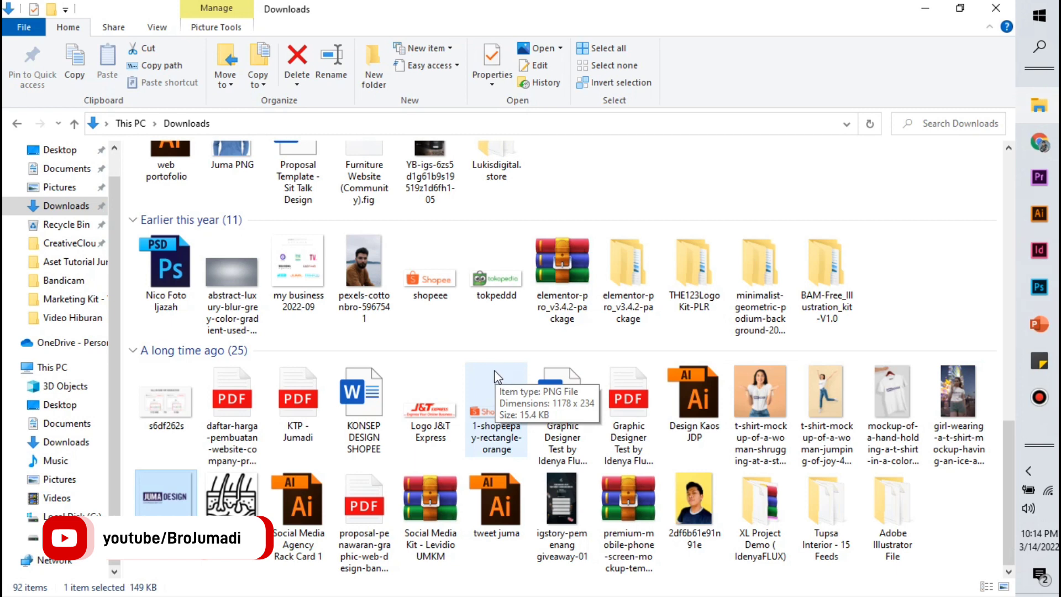
Drag Logo JDP Putih.png from Downloads into the Illustrator banner
scroll(495, 371, "up", 5)
scroll(495, 370, "up", 5)
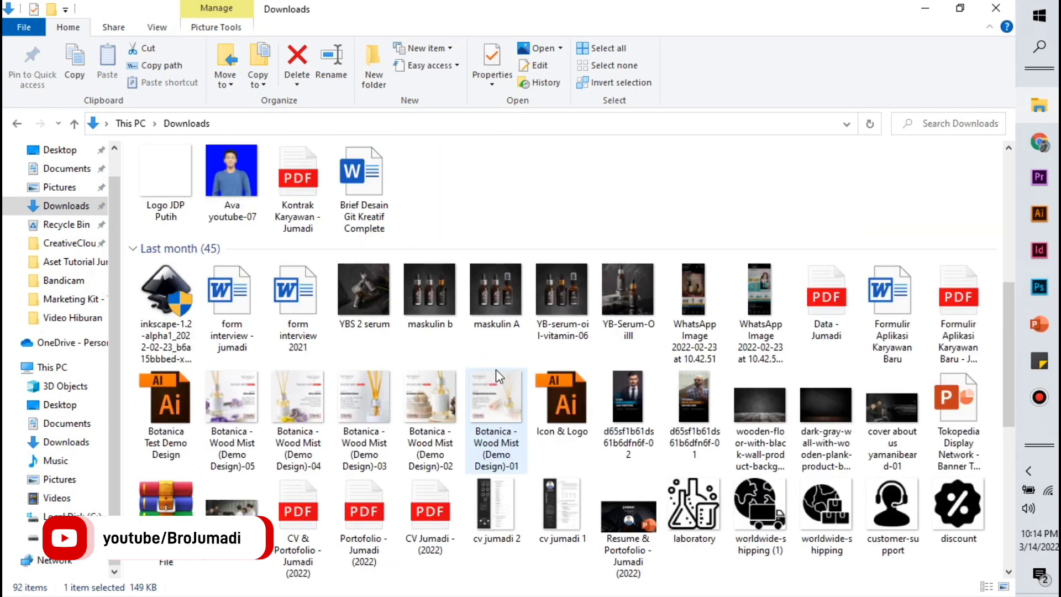
scroll(497, 375, "up", 3)
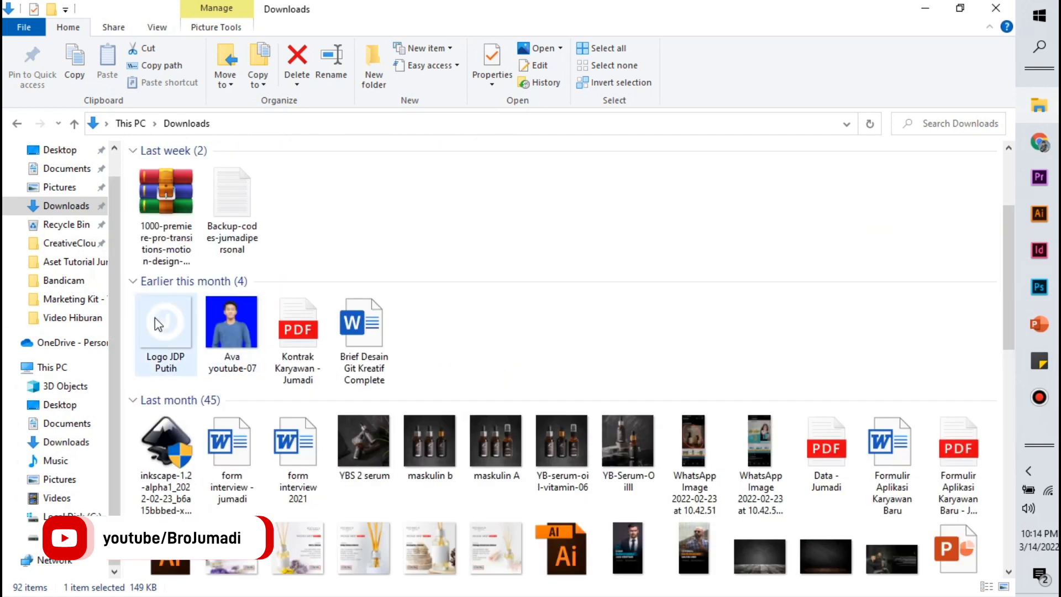
mouse_move(154, 317)
left_mouse_down()
mouse_move(1037, 216)
mouse_move(334, 356)
left_mouse_up()
Shrink the white J logo and settle it just left of the BRO JUMADI title
mouse_move(431, 355)
left_mouse_down()
mouse_move(293, 372)
mouse_move(339, 344)
left_mouse_up()
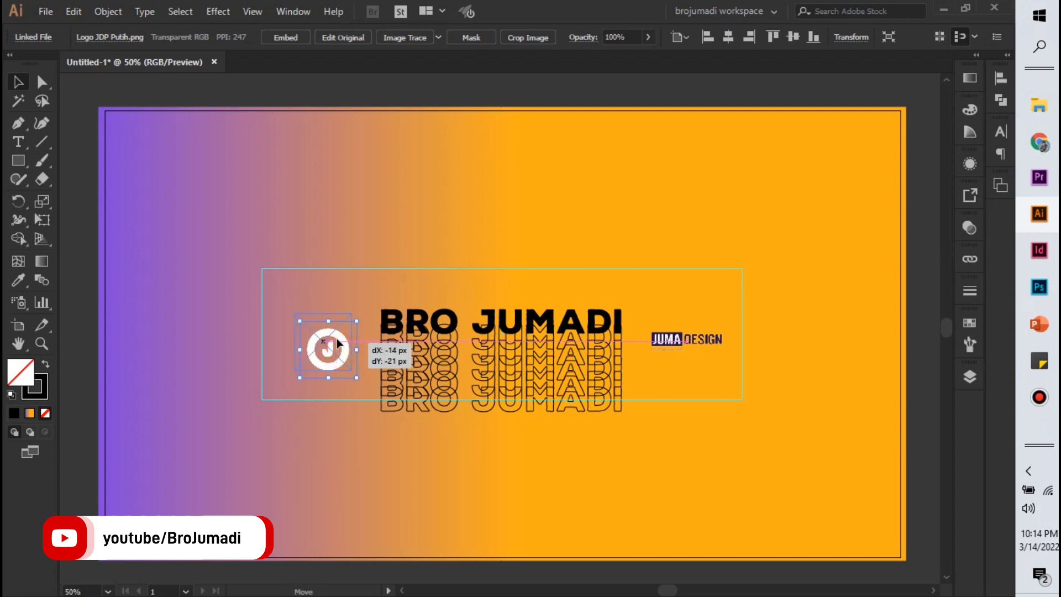
left_click_drag(339, 344, 337, 341)
left_click(164, 270)
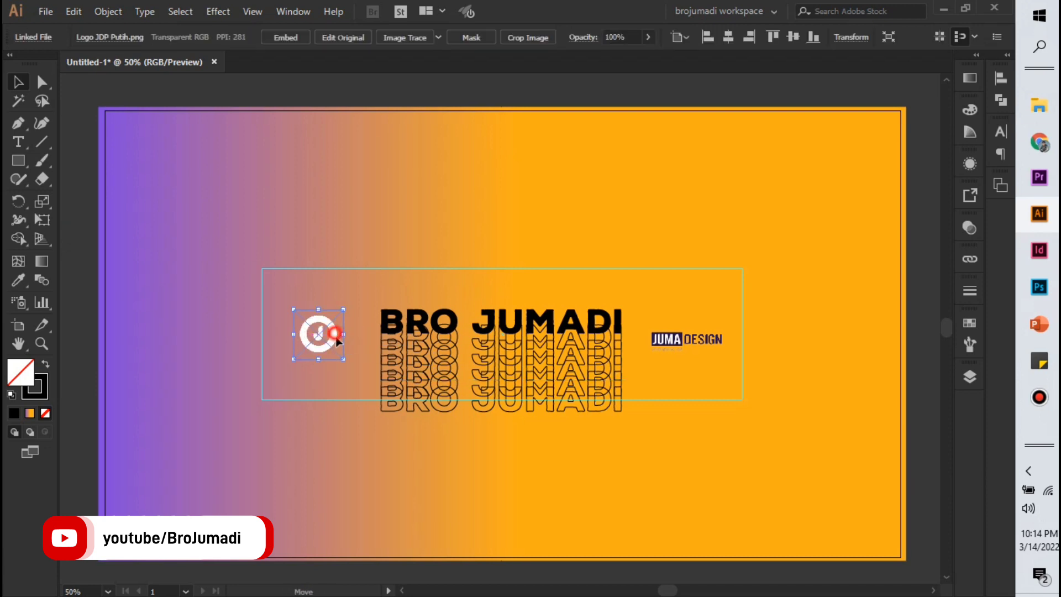
left_click_drag(335, 335, 331, 339)
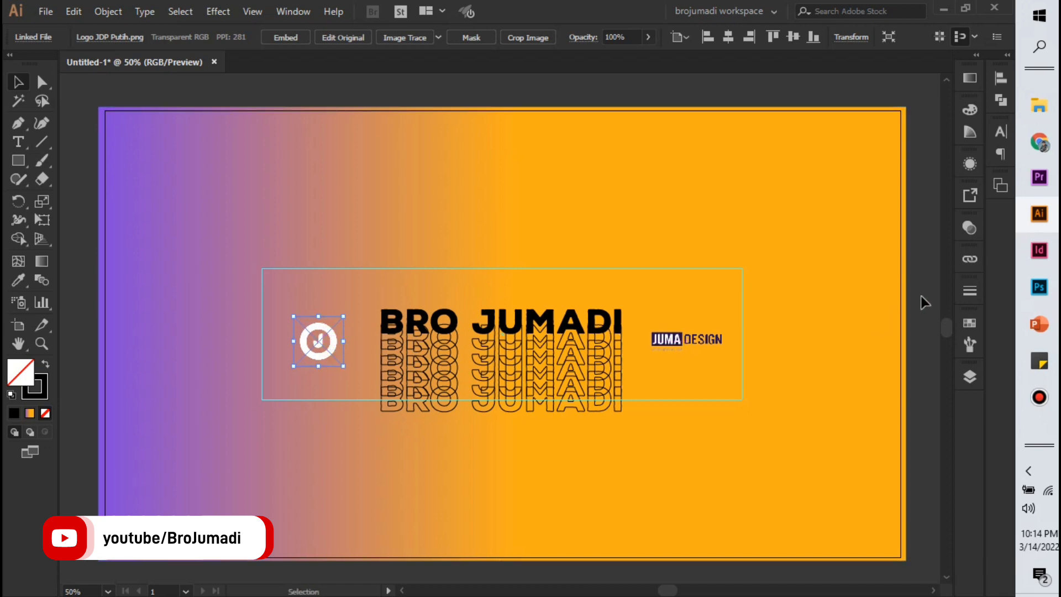
left_click(922, 301)
left_click(331, 337)
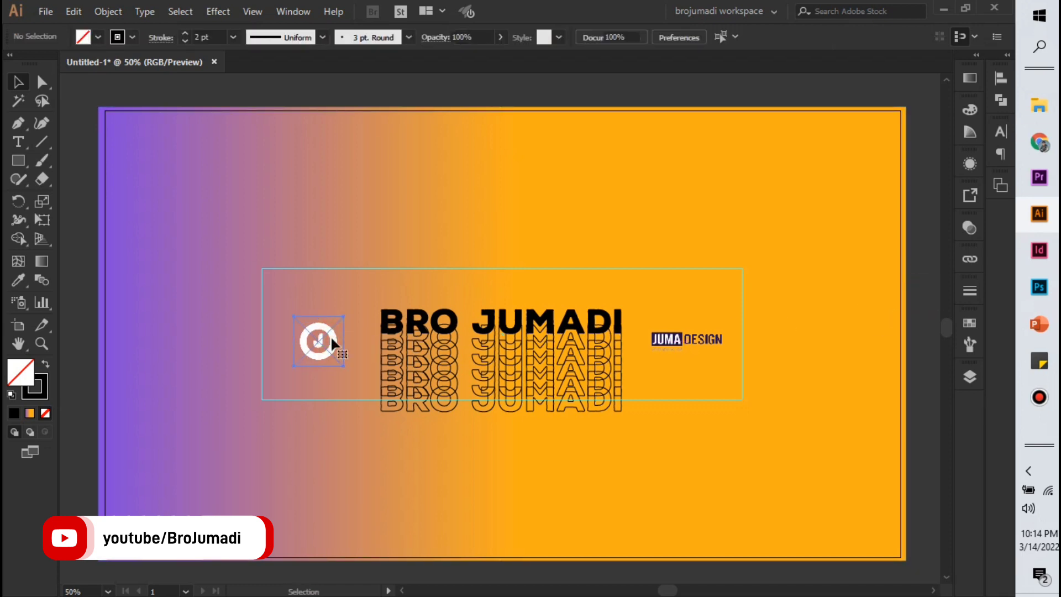
left_click(922, 302)
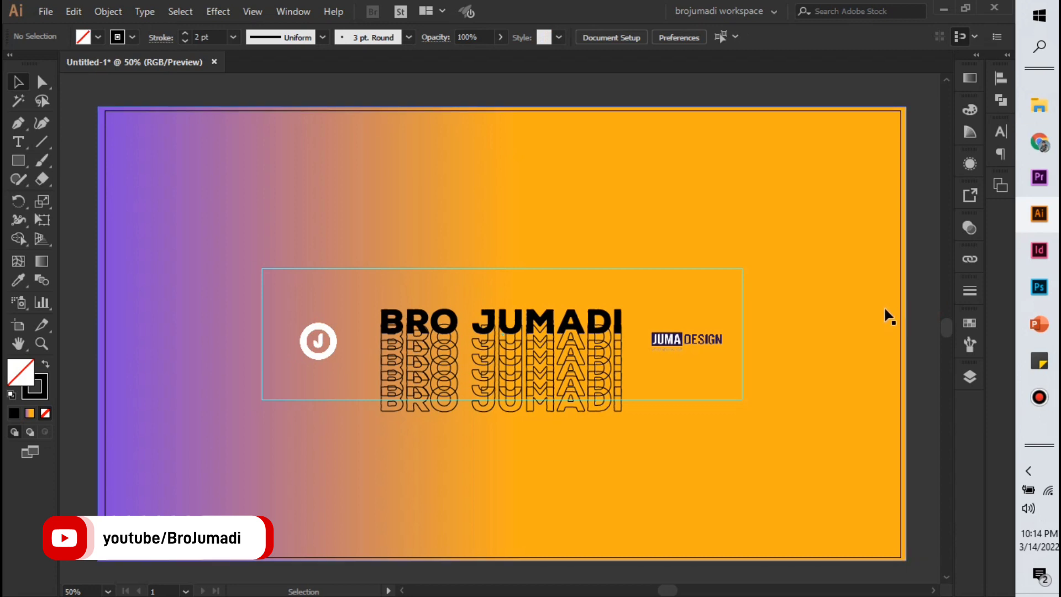
Group JUMA DESIGN with the J logo, centre them horizontally, then ungroup them
left_click(717, 348)
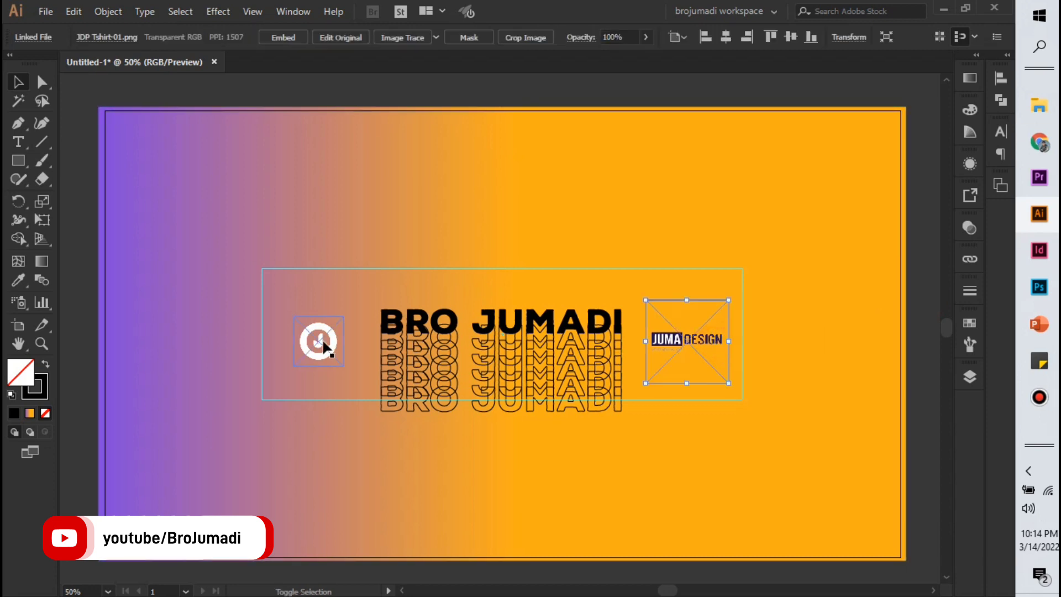
left_click(323, 343, "shift")
key("ctrl+g")
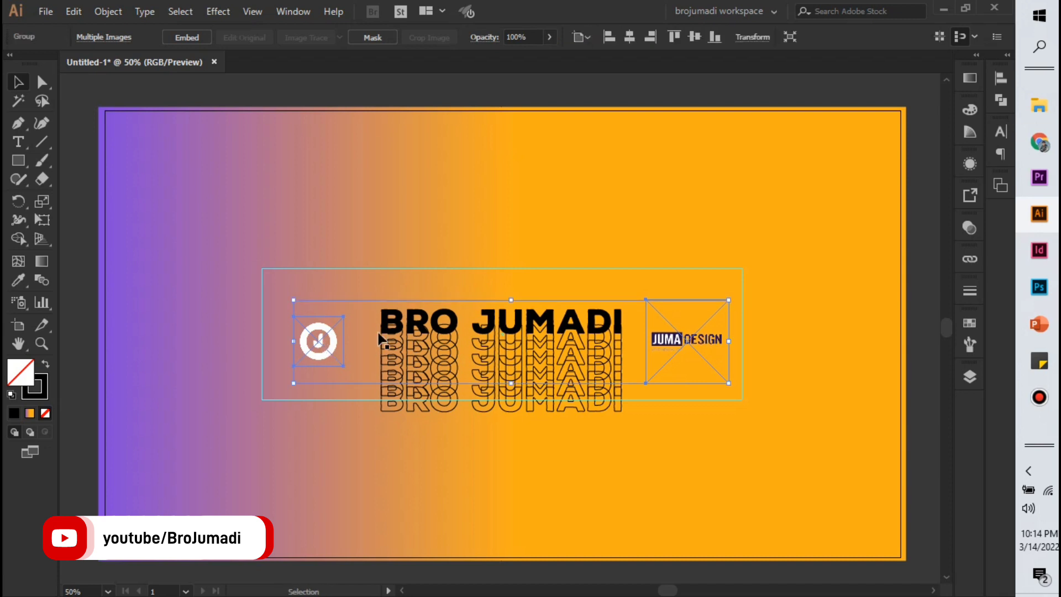
left_click(630, 37)
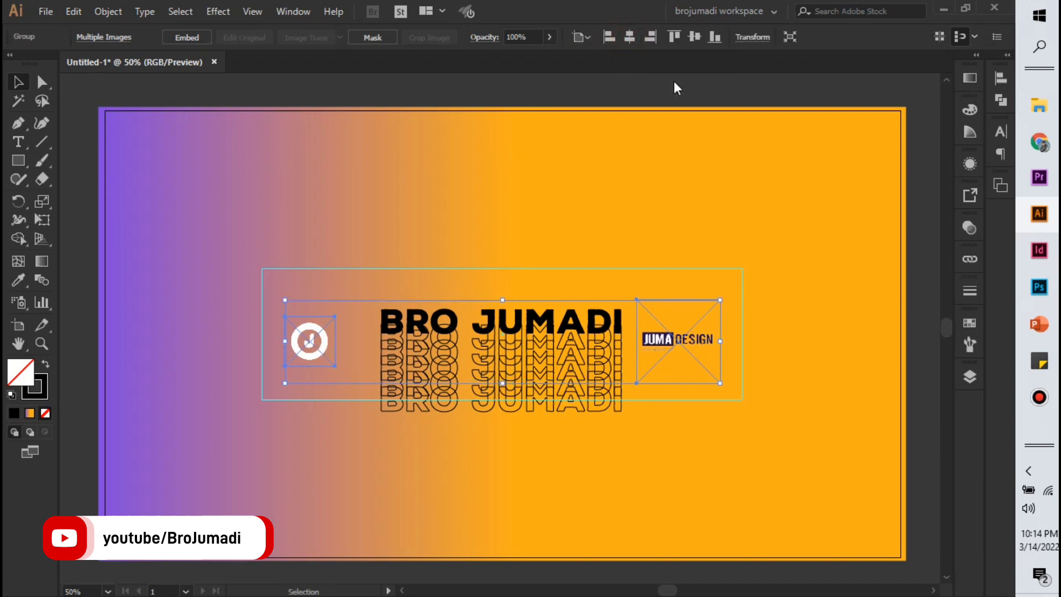
left_click(918, 209)
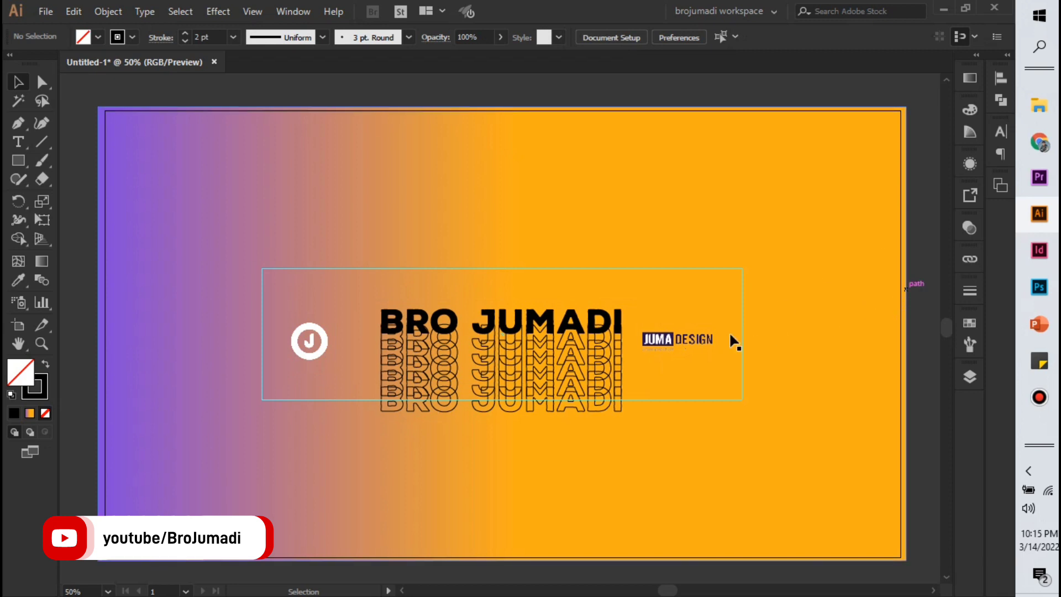
left_click(687, 338)
right_click(689, 340)
left_click(741, 466)
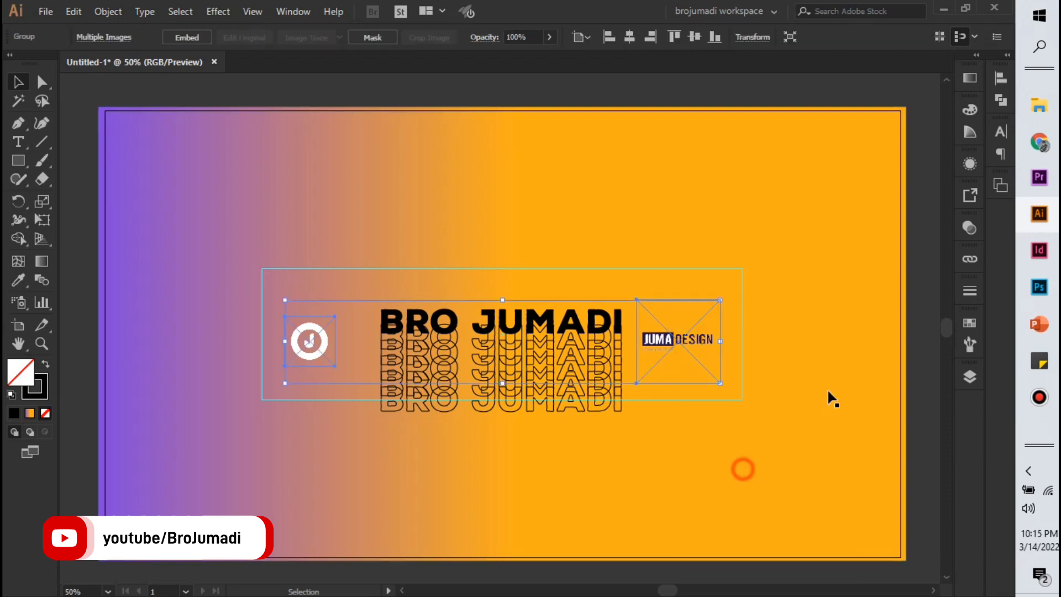
Raise the JUMA DESIGN image to the upper right of the title
left_click_drag(694, 346, 716, 306)
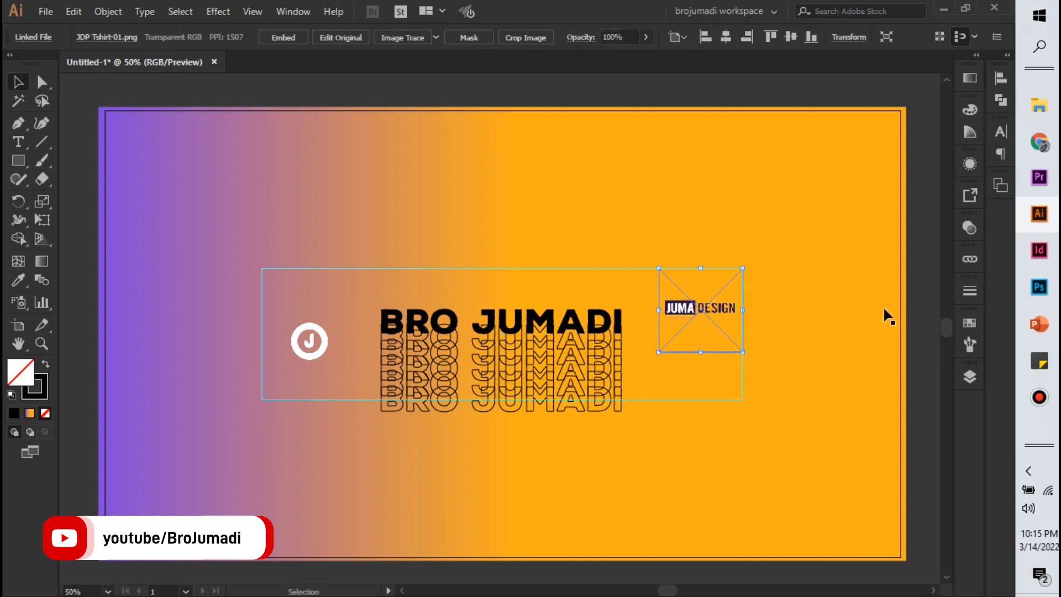
left_click(928, 304)
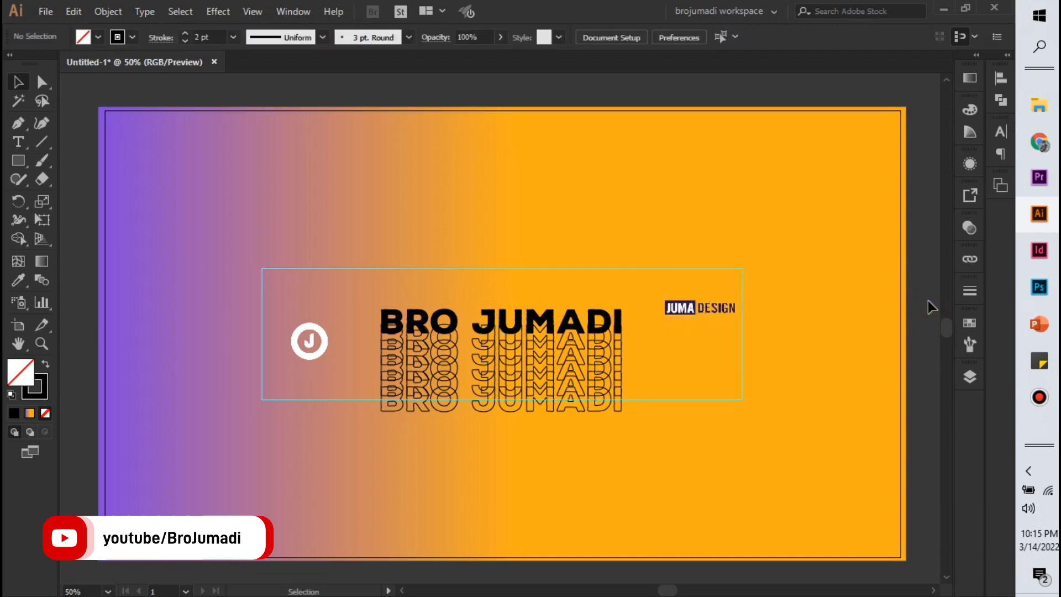
mouse_move(714, 304)
left_mouse_down()
mouse_move(714, 286)
mouse_move(703, 299)
left_mouse_up()
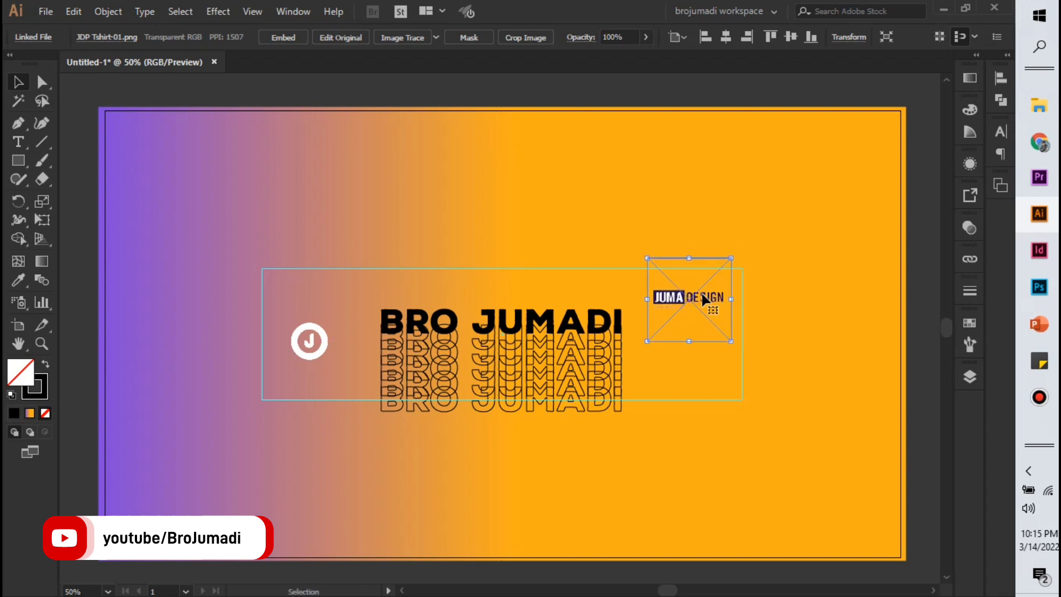
left_click_drag(702, 299, 703, 292)
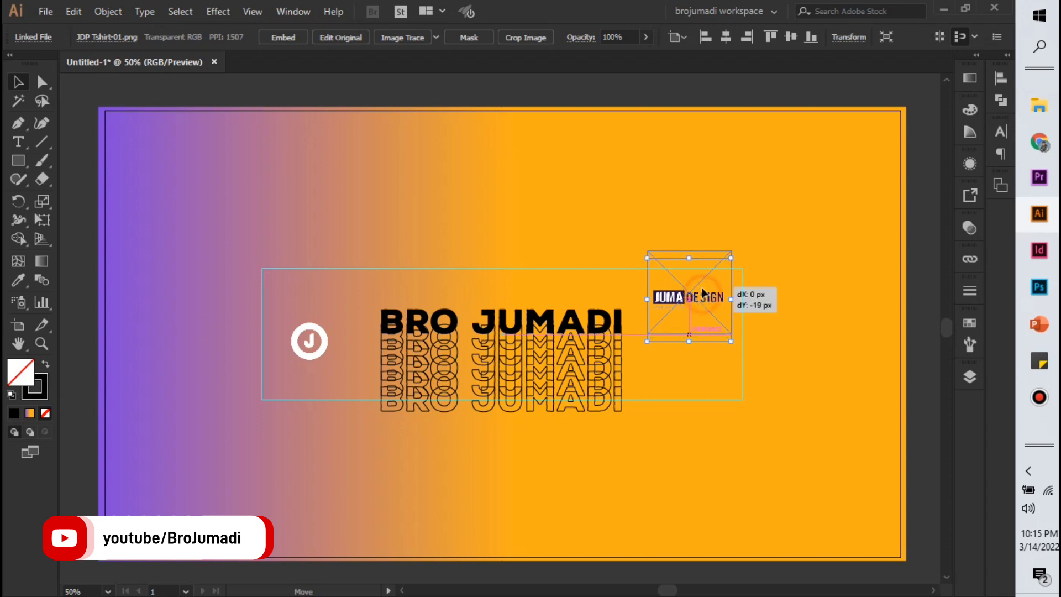
left_click(920, 263)
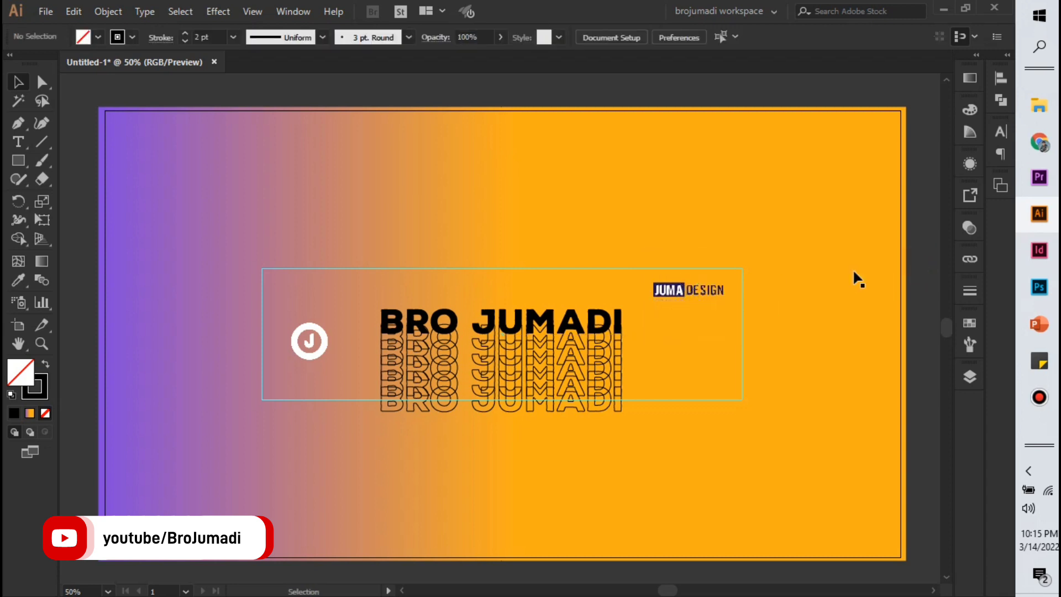
Reposition the J logo beside the BRO JUMADI title
left_click_drag(308, 348, 294, 367)
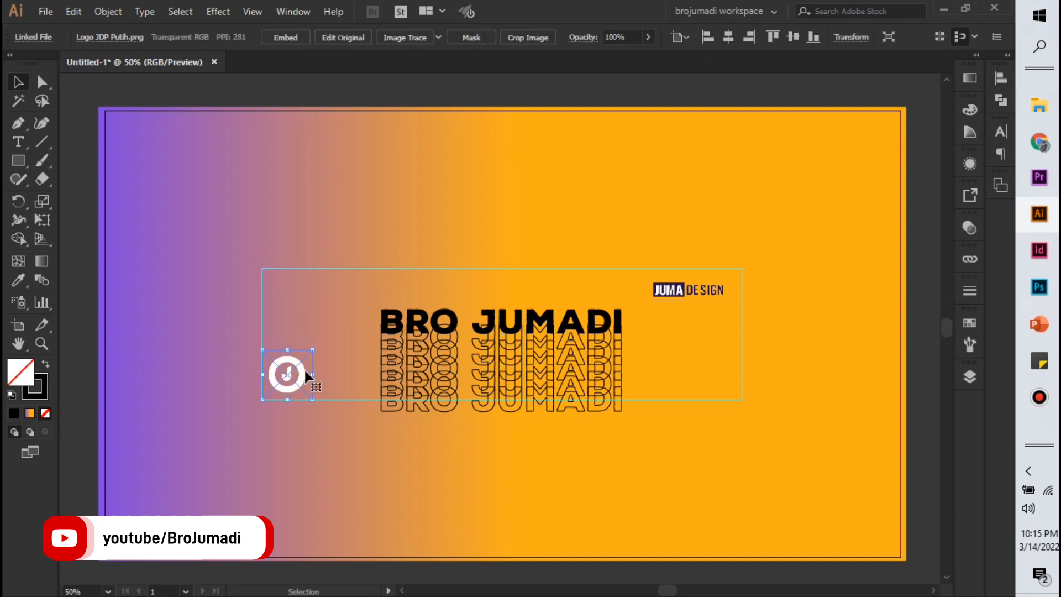
left_click(73, 258)
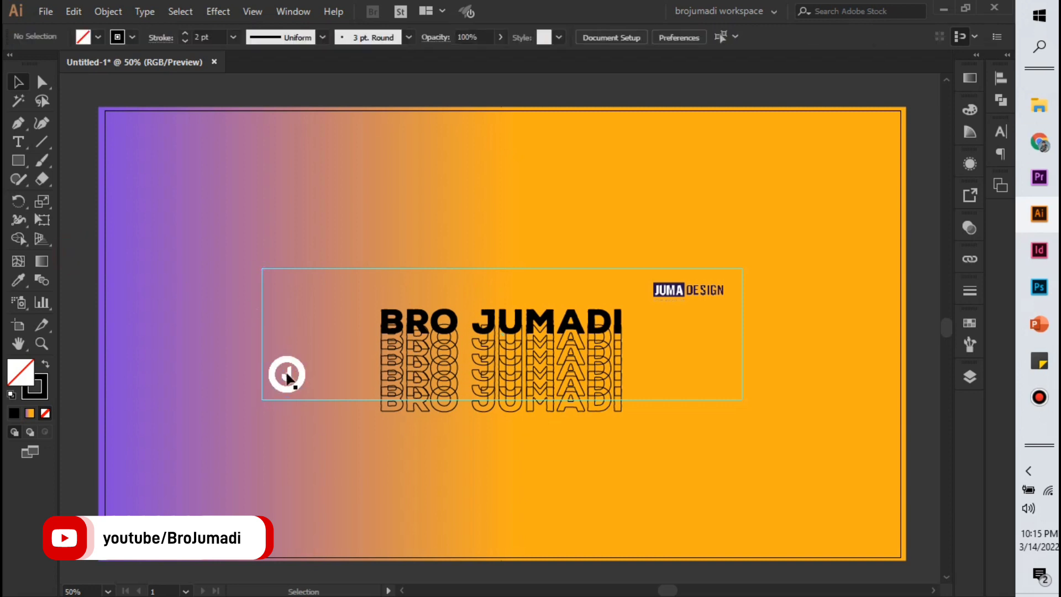
left_click_drag(294, 372, 342, 349)
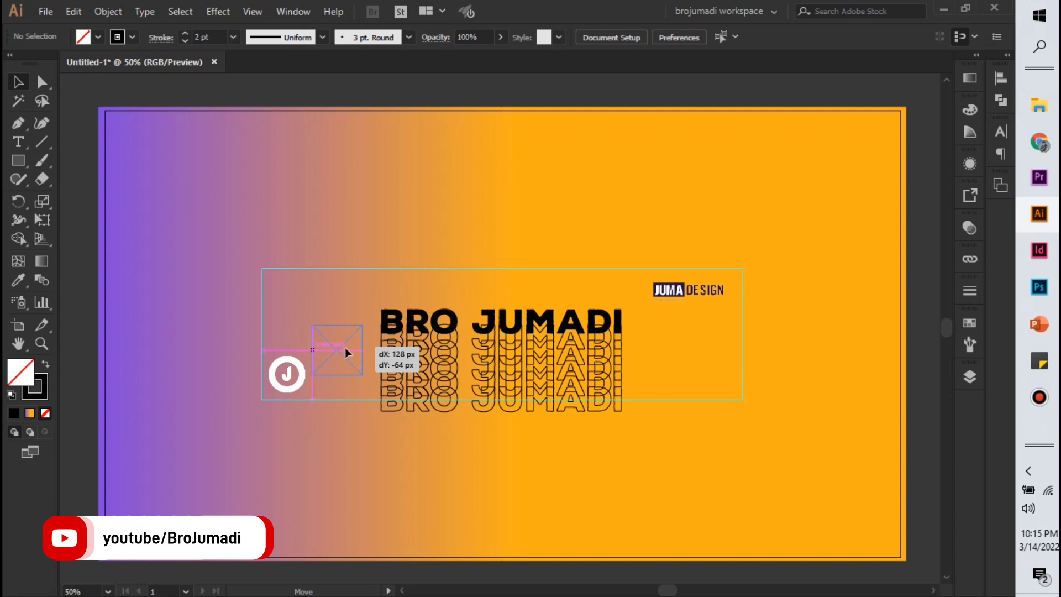
left_click_drag(345, 347, 331, 345)
Lock the gradient background rectangle in place
left_click(284, 186)
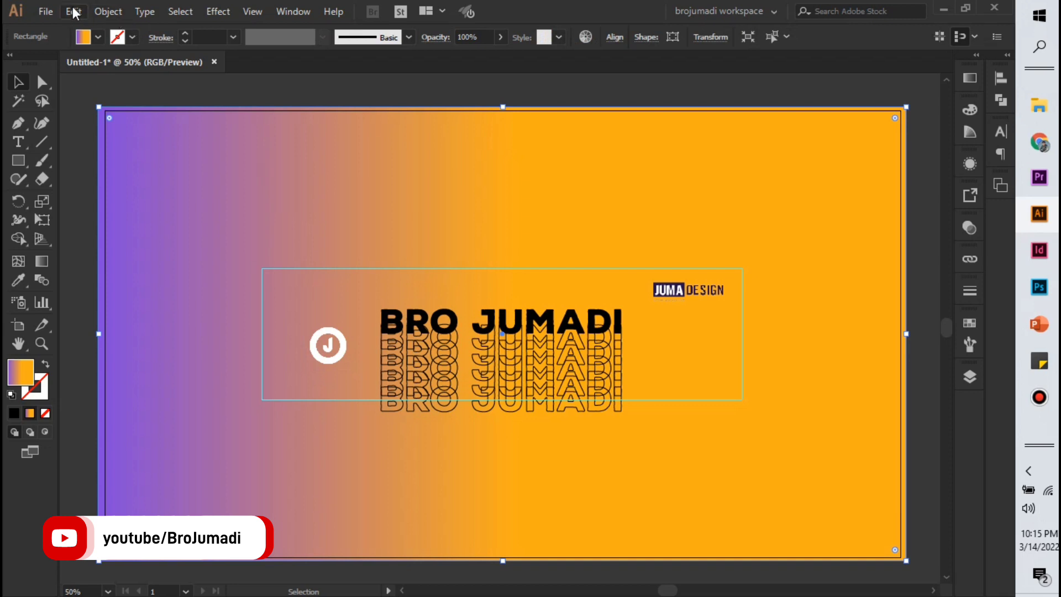
left_click(108, 11)
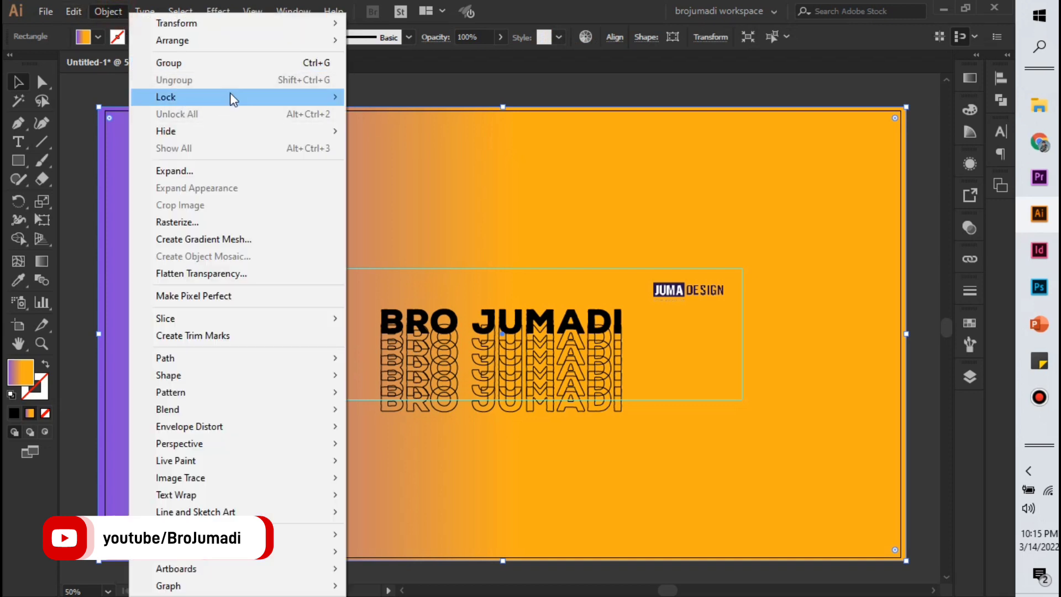
mouse_move(166, 97)
left_click(378, 98)
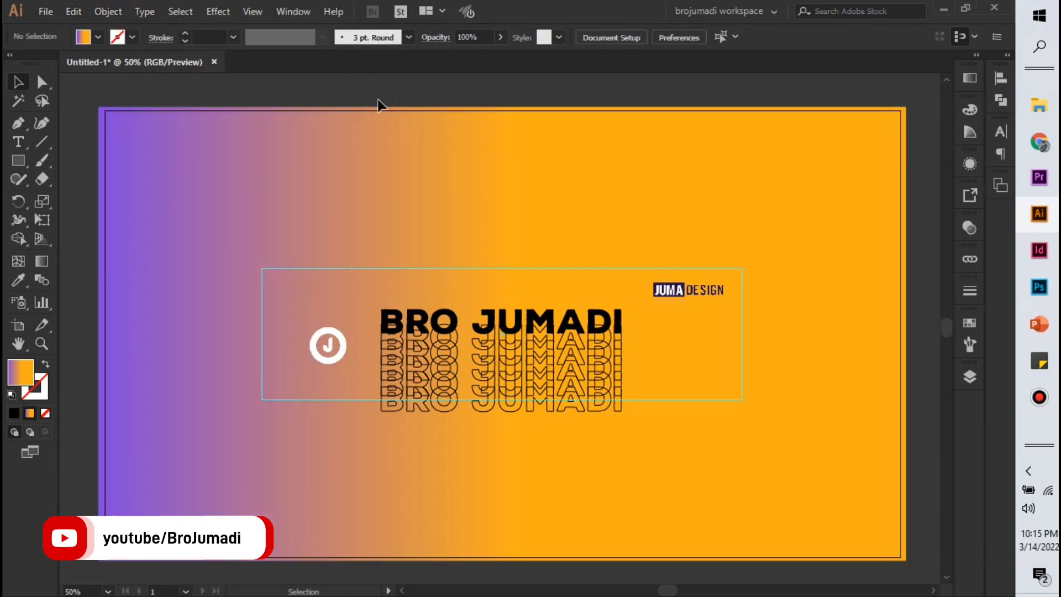
Move the J logo above the title and delete it from the banner
left_click_drag(331, 345, 326, 343)
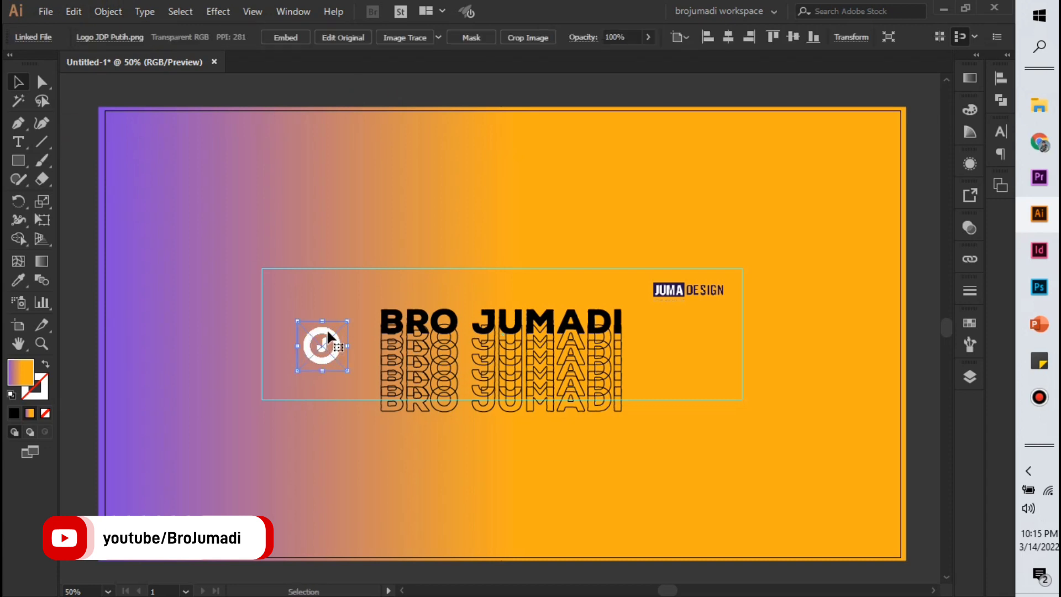
left_click_drag(327, 332, 330, 327)
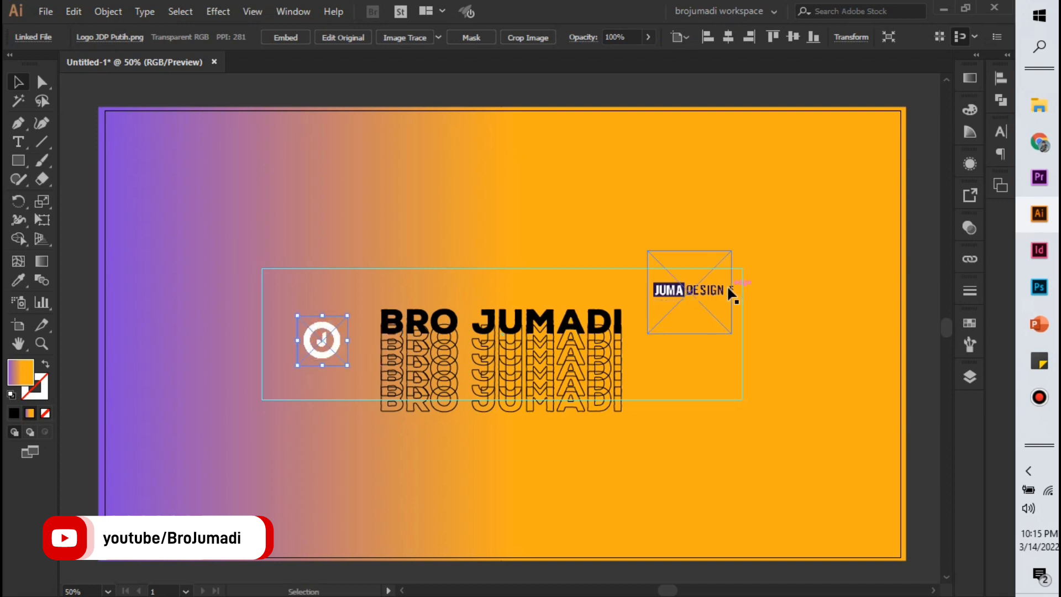
left_click(921, 312)
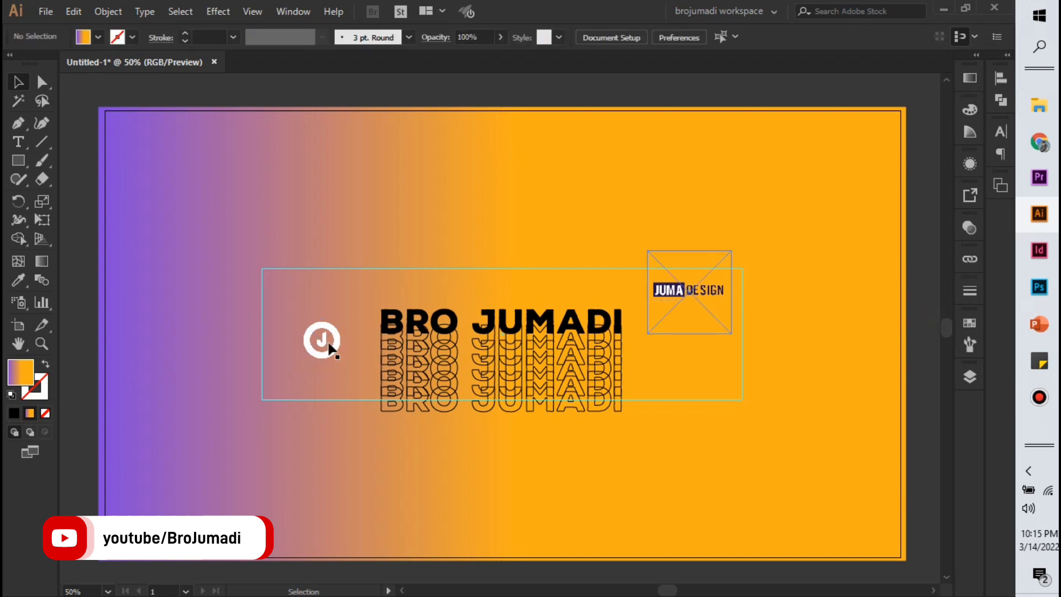
left_click_drag(324, 342, 487, 301)
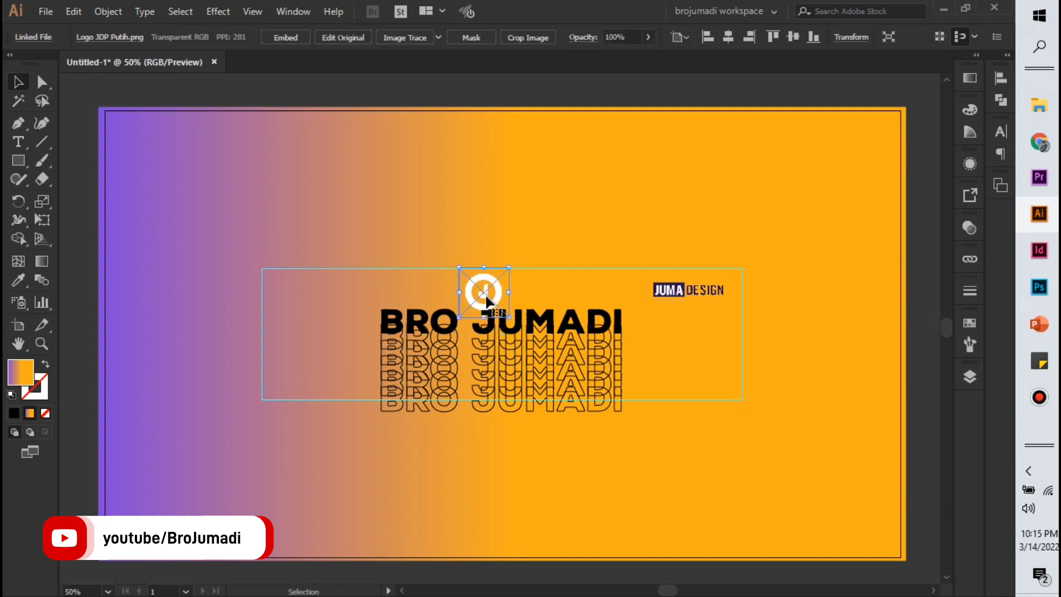
key("Delete")
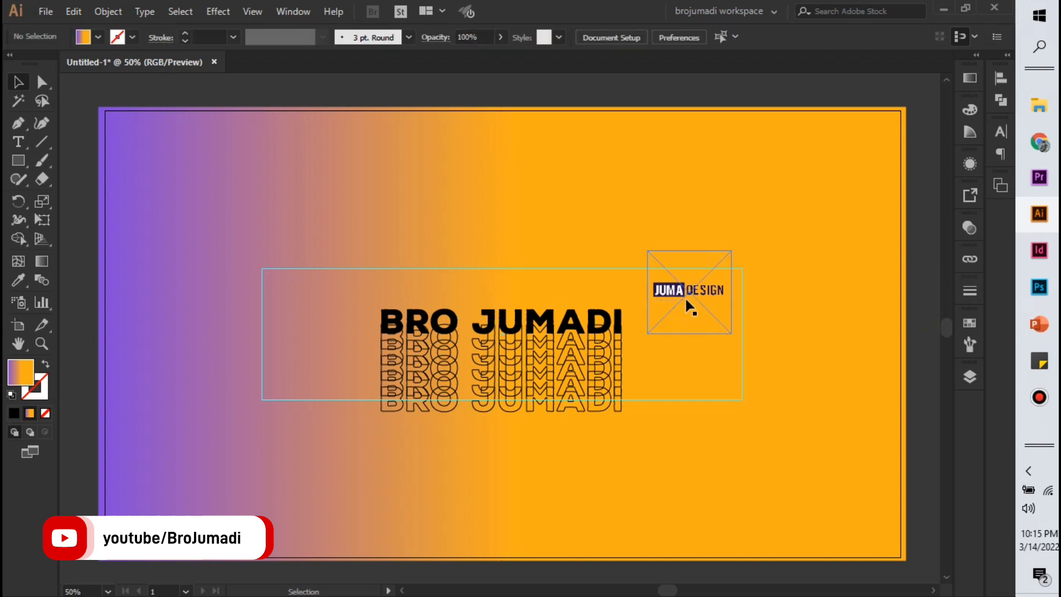
Shrink the JUMA DESIGN logo and place it above the BRO JUMADI title
left_click_drag(687, 292, 496, 286)
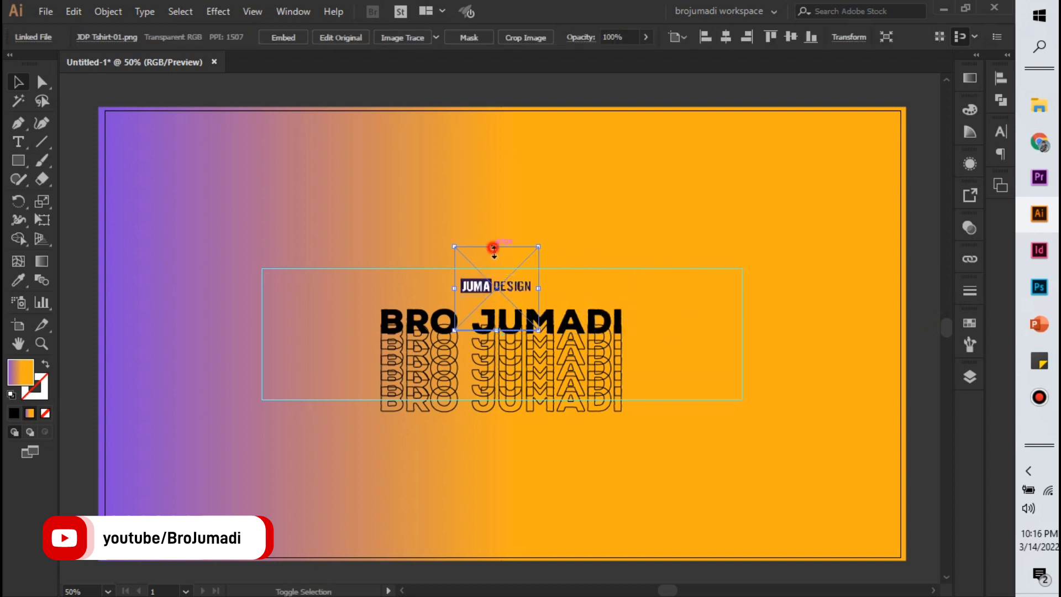
left_click_drag(495, 247, 504, 293)
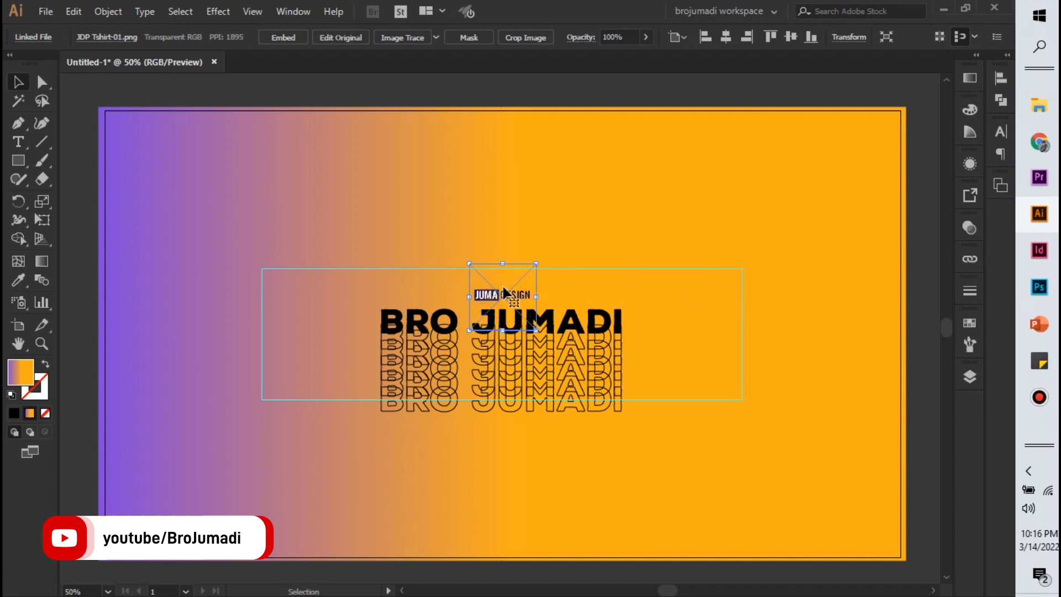
left_click(599, 338)
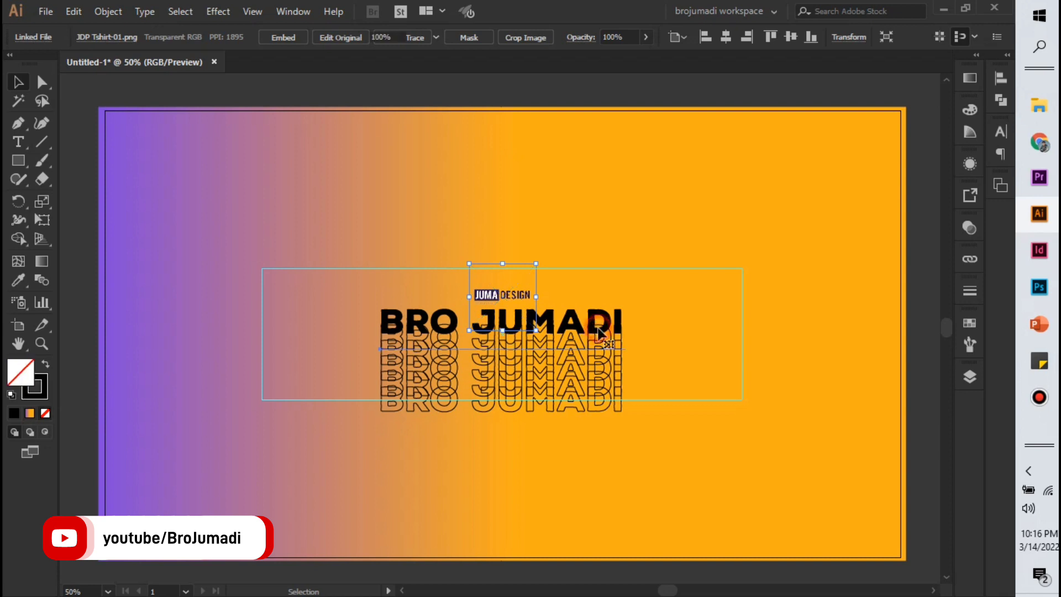
left_click(655, 312)
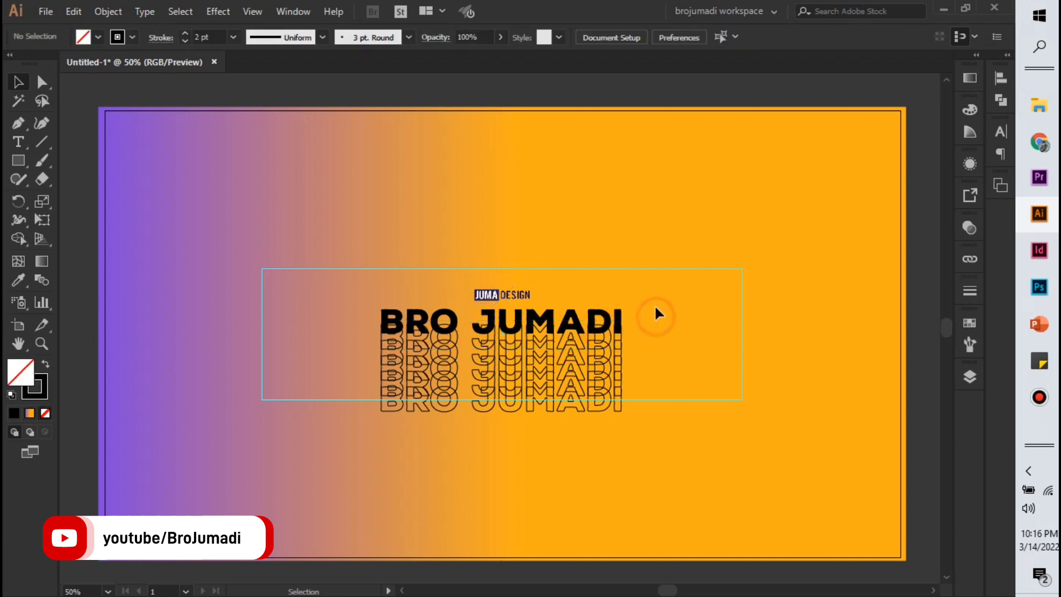
Lock the thin frame rectangle around the text
left_click(687, 268)
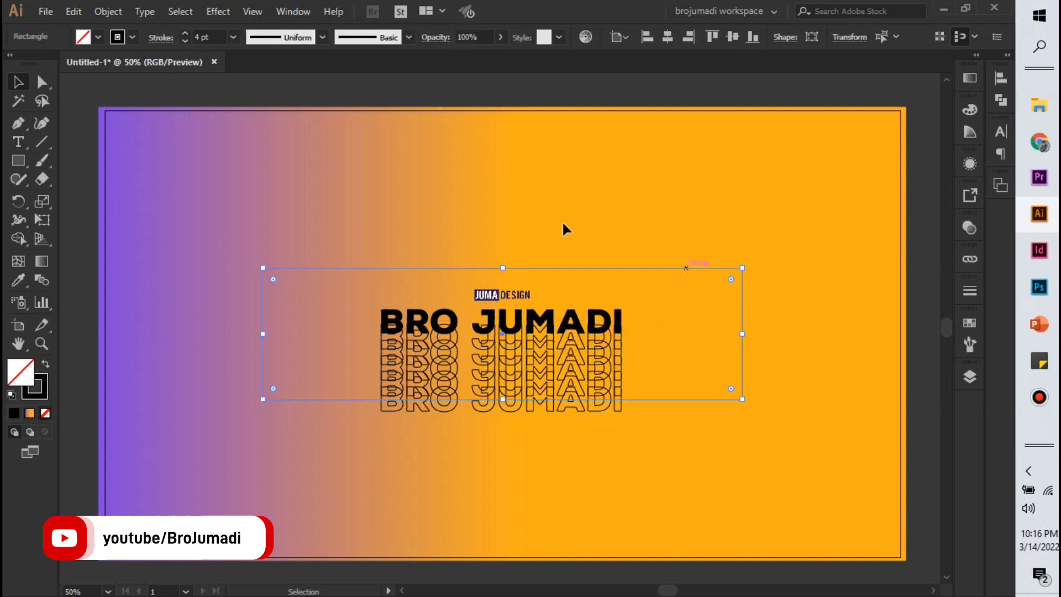
left_click(108, 11)
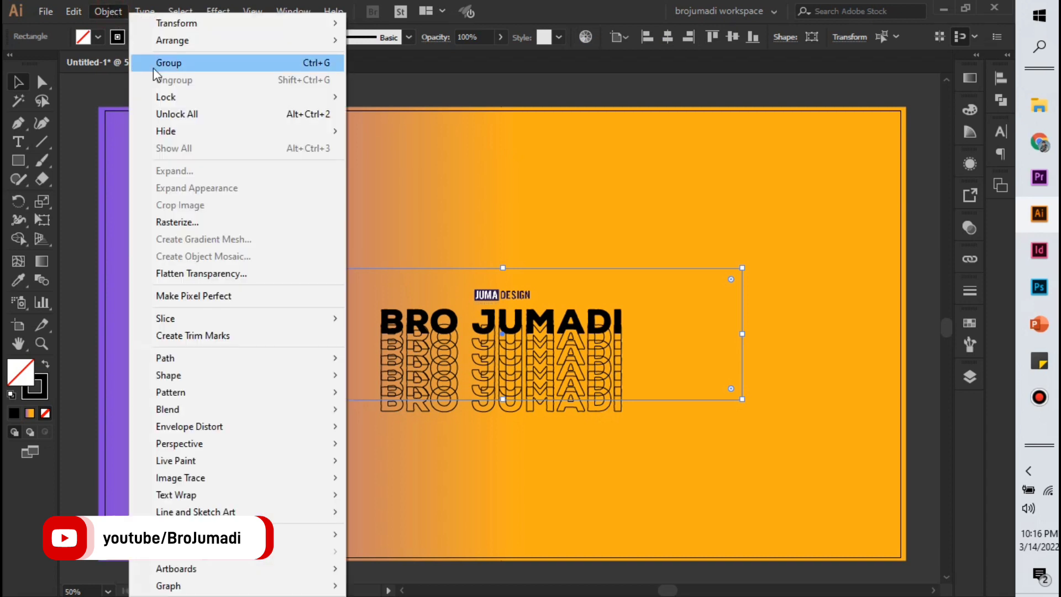
left_click(373, 96)
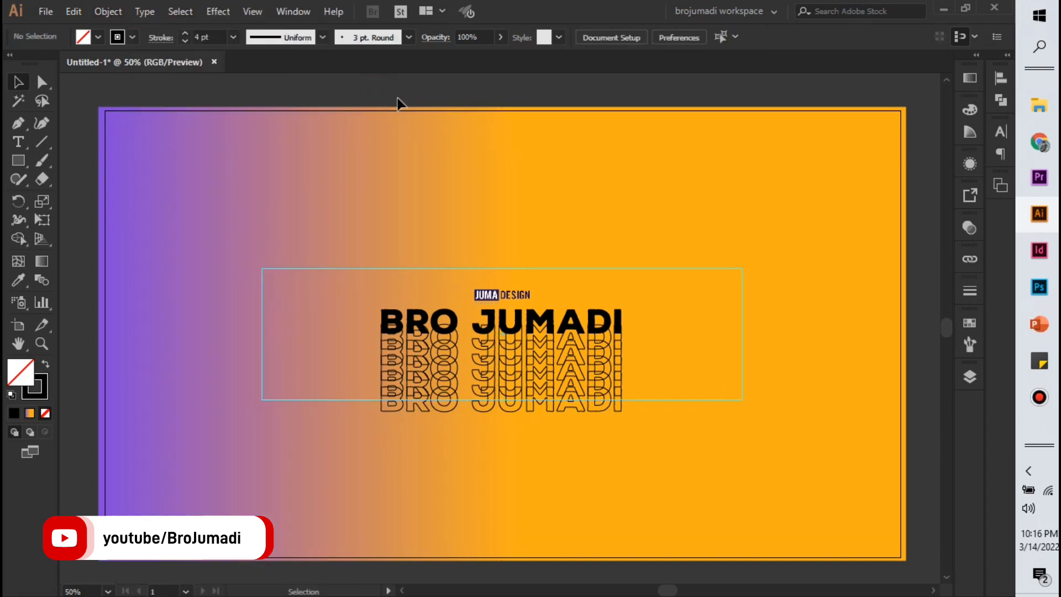
Move the stacked BRO JUMADI lines down 20 px and nudge the logo left
left_click_drag(383, 294, 460, 437)
left_click_drag(554, 325, 554, 331)
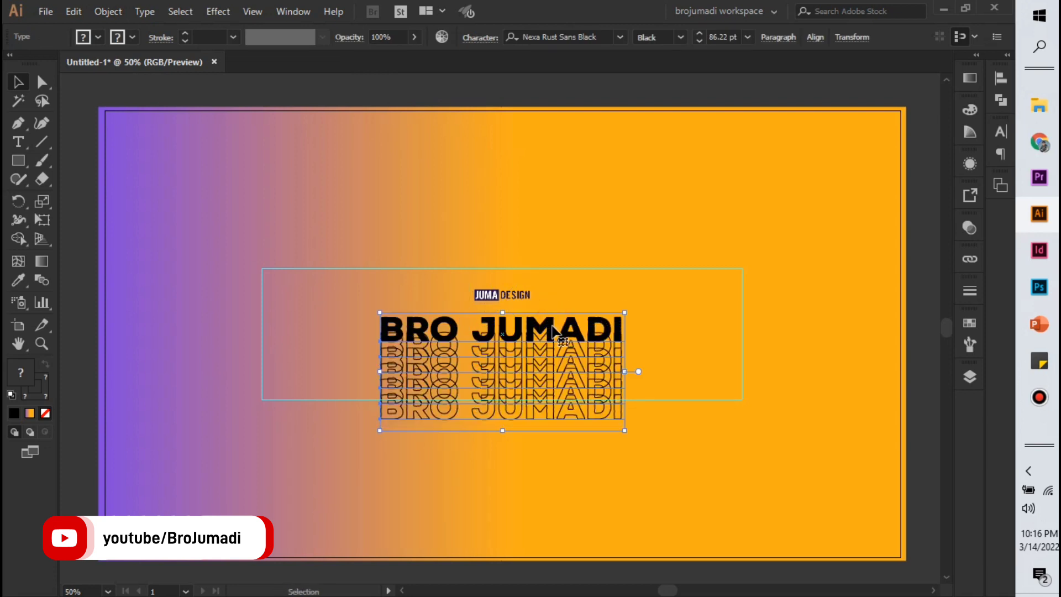
left_click(924, 258)
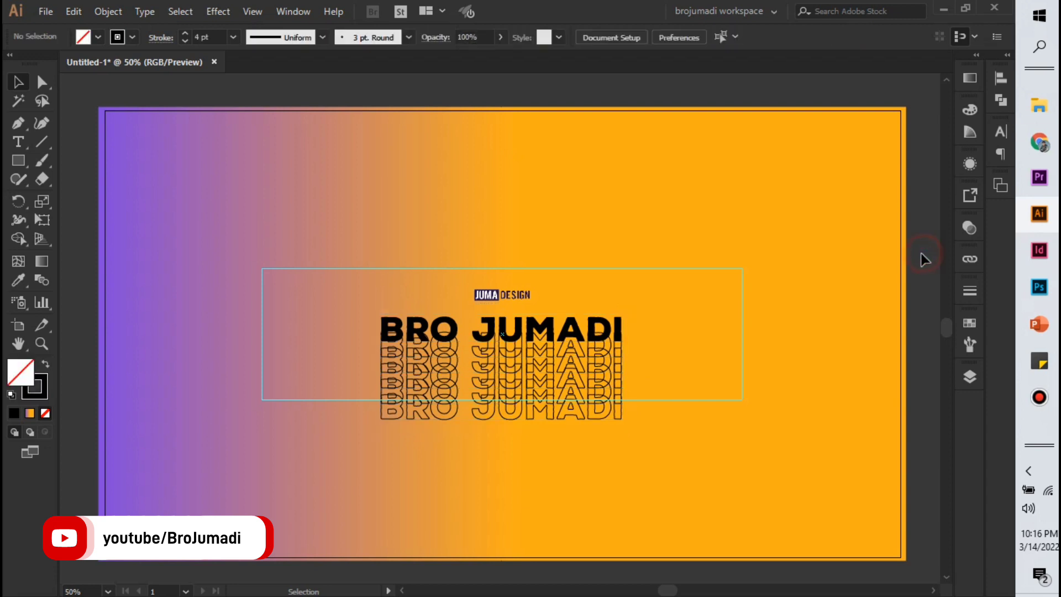
left_click_drag(525, 300, 516, 299)
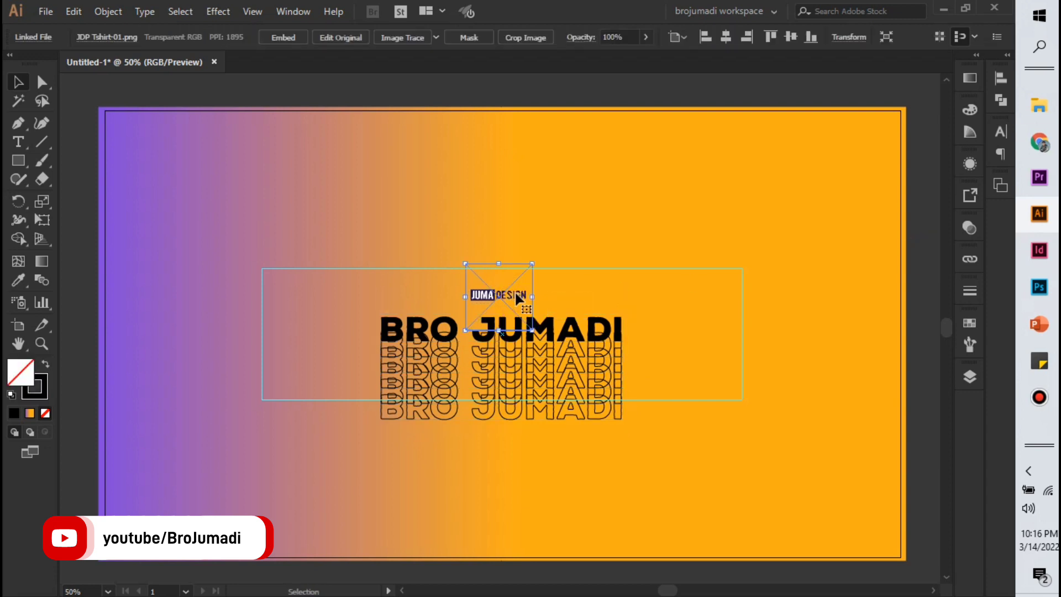
Nudge the JUMA DESIGN logo slightly upward
left_click(574, 99)
scroll(505, 265, "up", 2)
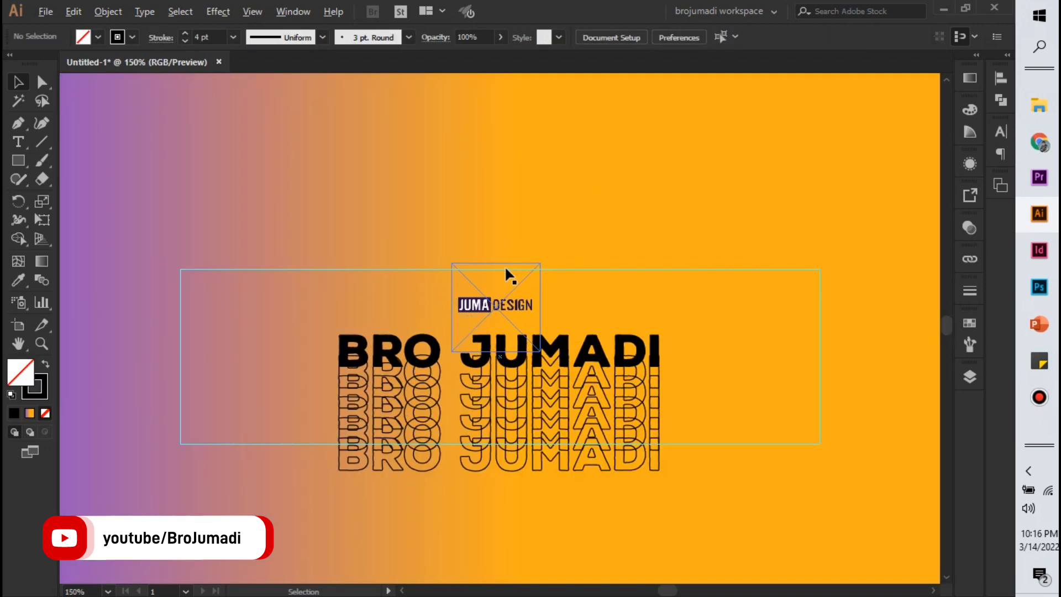
scroll(505, 265, "up", 1)
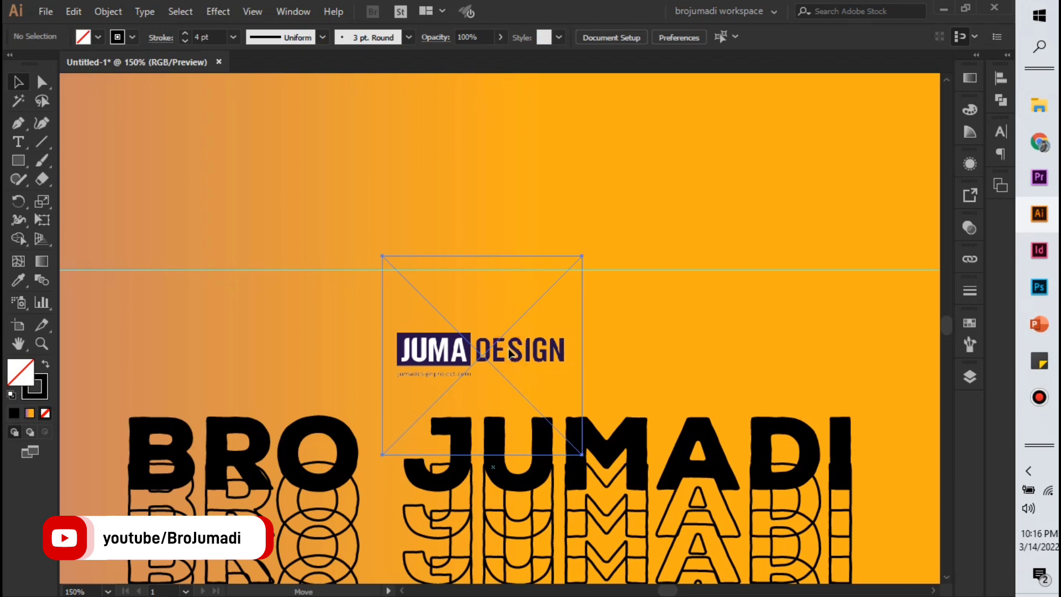
left_click_drag(509, 353, 509, 348)
scroll(509, 348, "down", 1)
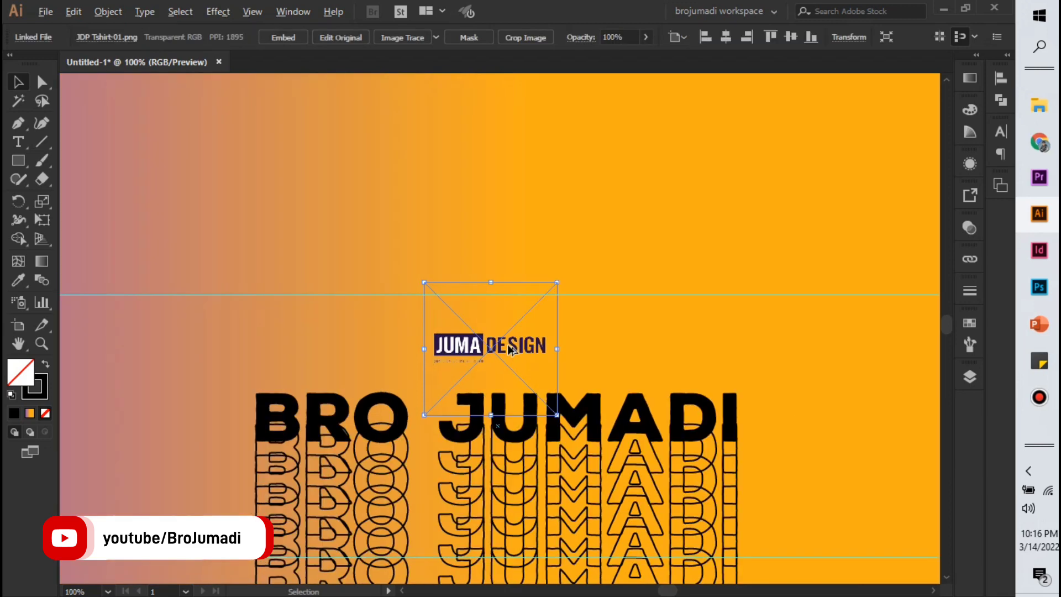
scroll(510, 348, "down", 1)
scroll(510, 348, "down", 1)
left_click(552, 122)
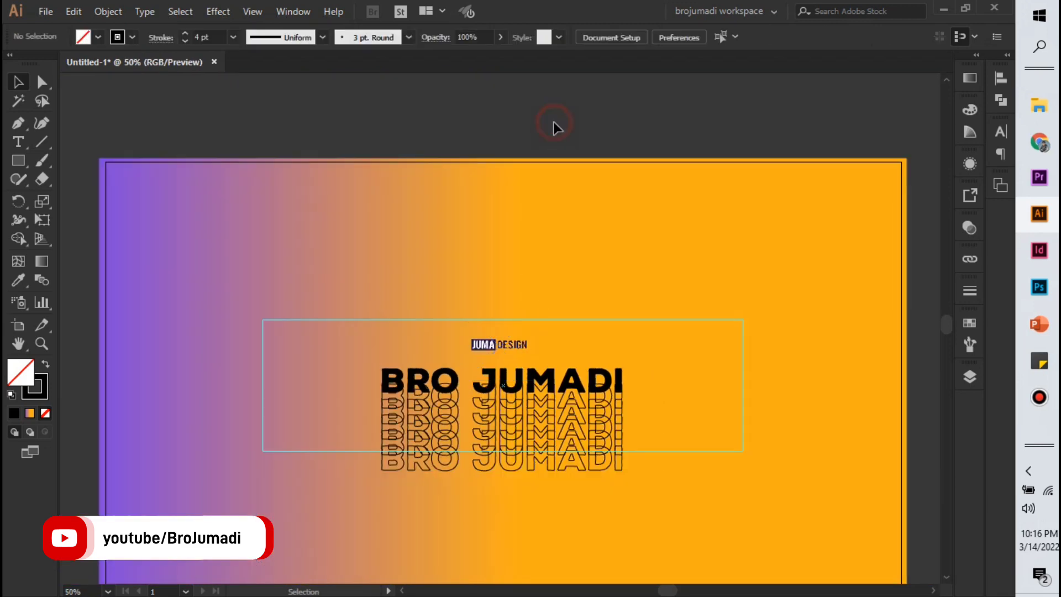
Crop the JUMA DESIGN image tightly to its lettering at top and bottom
left_click(510, 330)
left_click(523, 37)
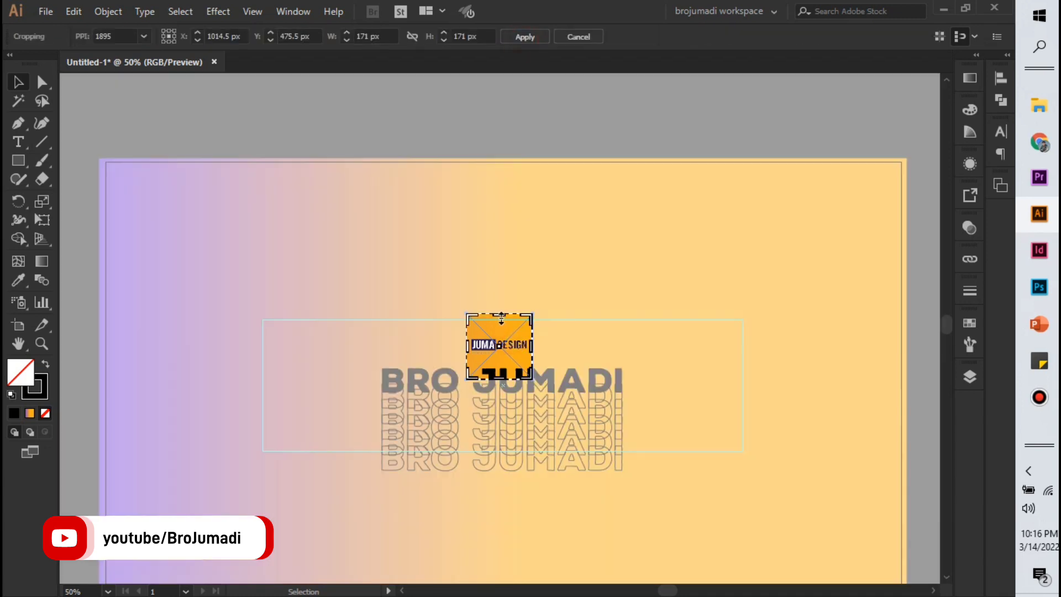
left_click_drag(499, 313, 499, 326)
left_click_drag(502, 378, 499, 330)
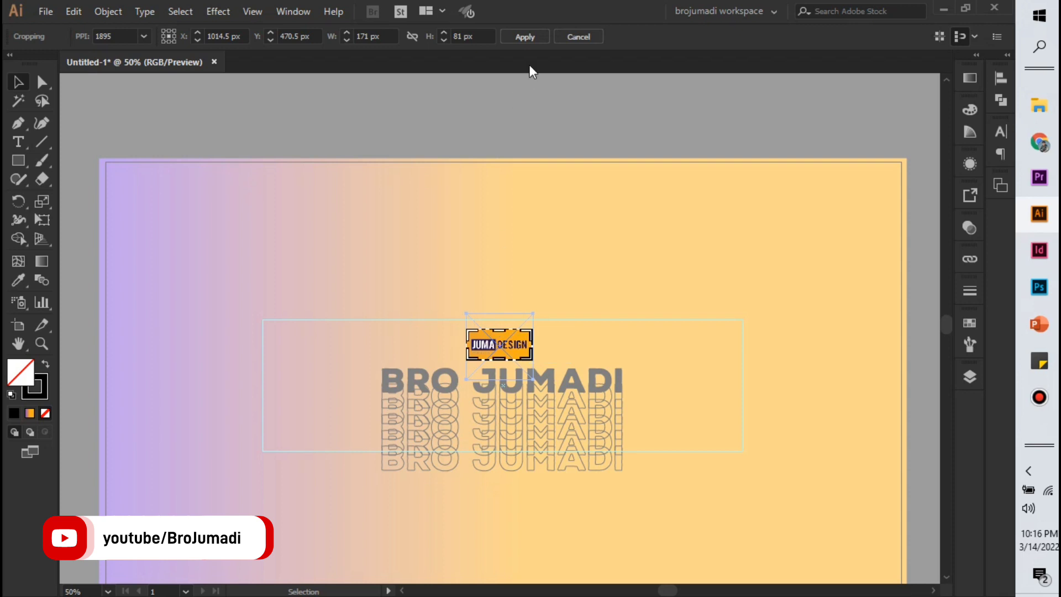
left_click(523, 37)
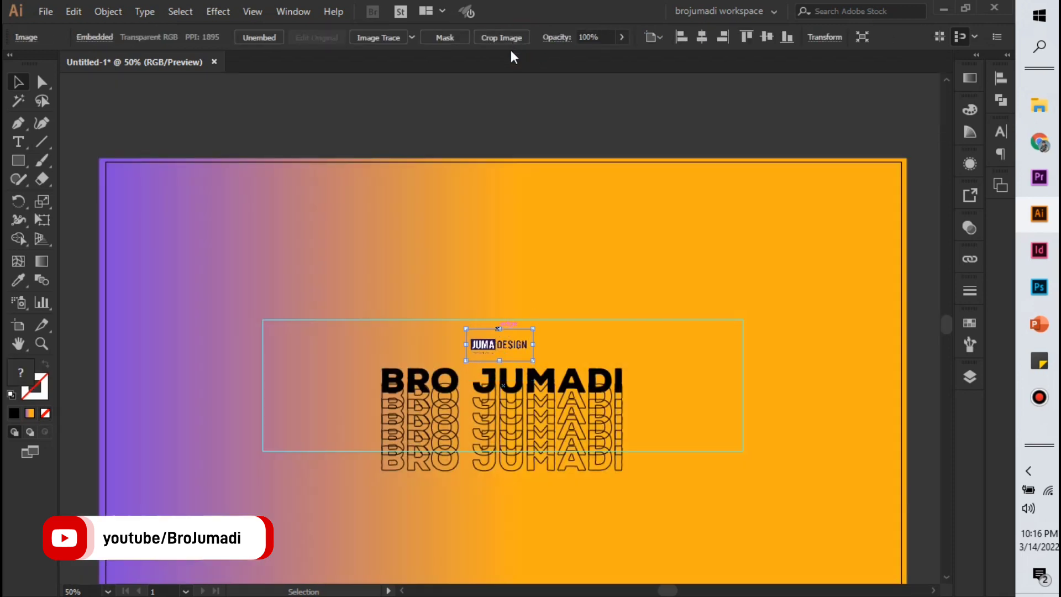
left_click(500, 131)
Horizontally centre the cropped JUMA DESIGN logo on the artboard
scroll(502, 342, "up", 1)
left_click_drag(513, 349, 513, 343)
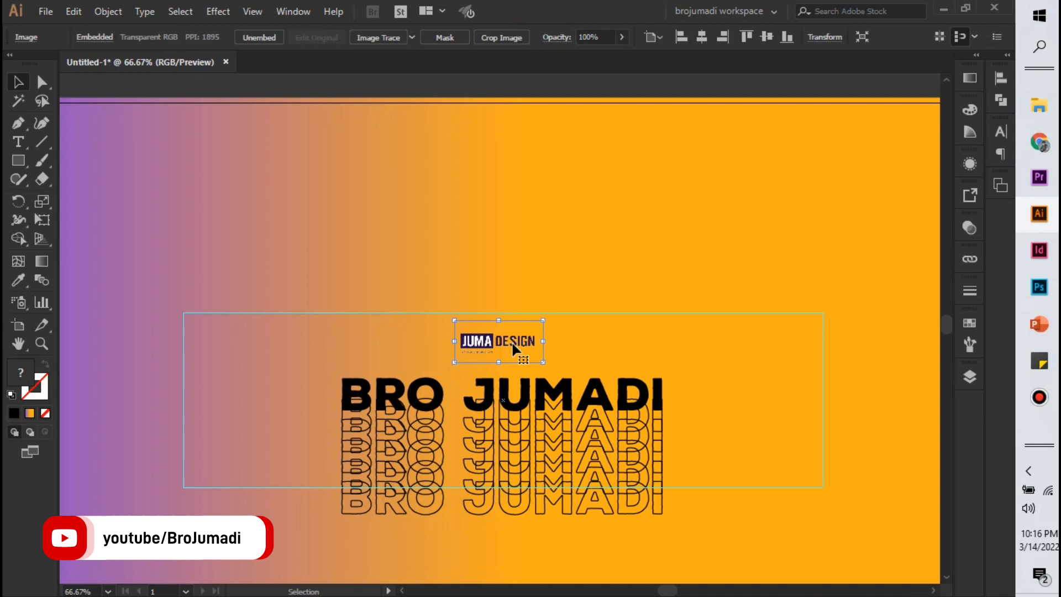
left_click(700, 37)
left_click(640, 84)
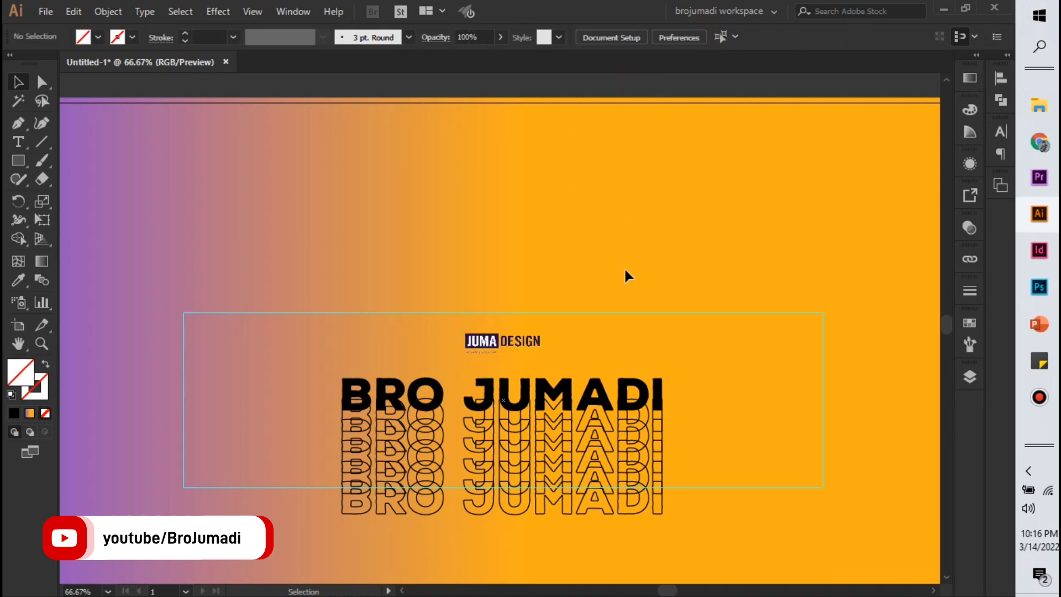
scroll(625, 271, "down", 1)
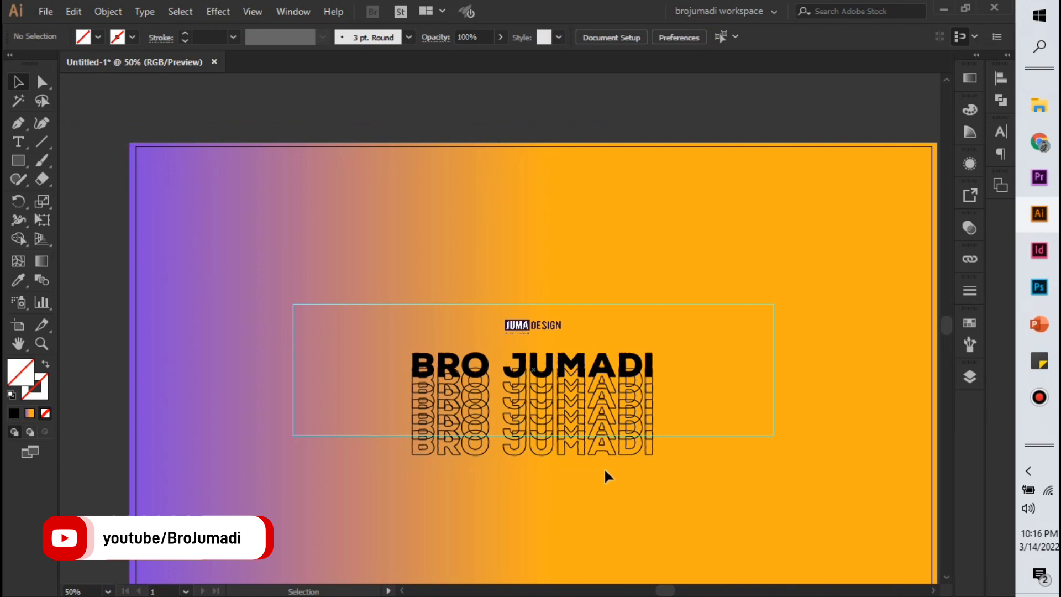
Set the whole BRO JUMADI text stack's opacity to 95% and step it lower
left_click(416, 386)
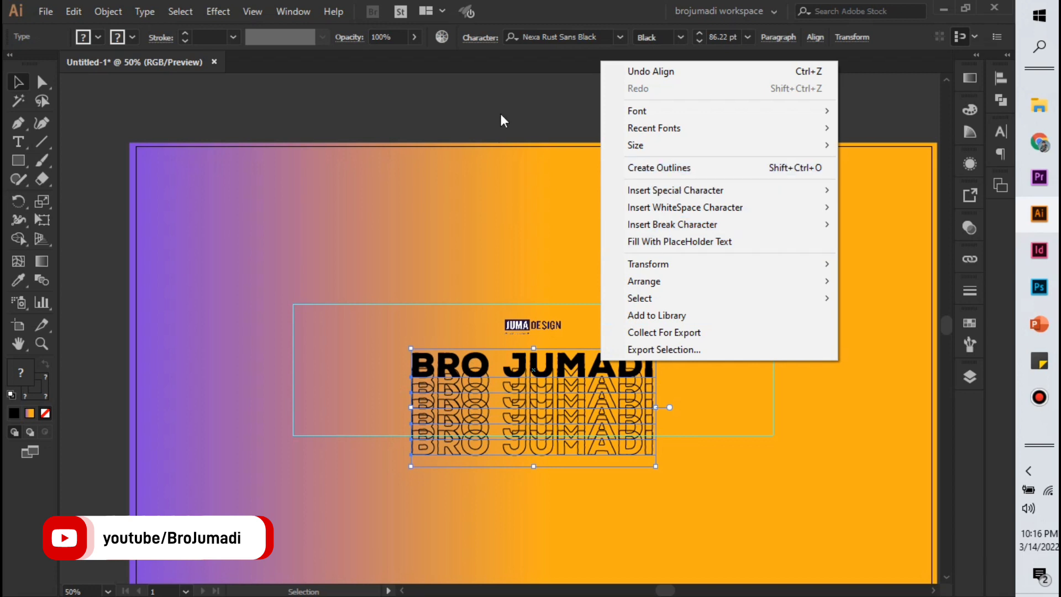
left_click(501, 114)
left_click(573, 368)
mouse_move(658, 484)
left_mouse_down()
mouse_move(453, 391)
mouse_move(434, 400)
left_mouse_up()
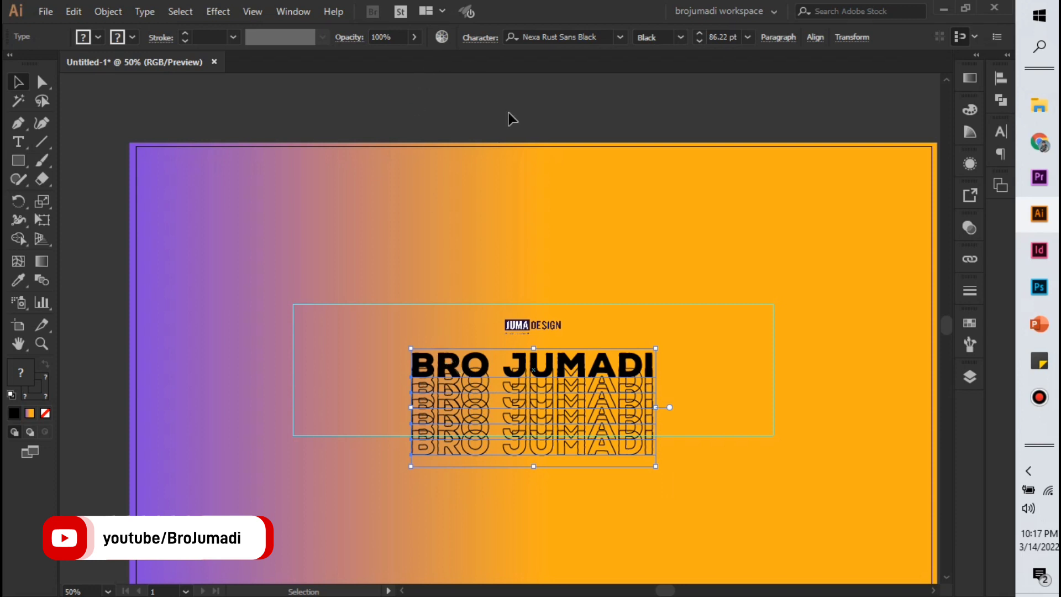
left_click(398, 35)
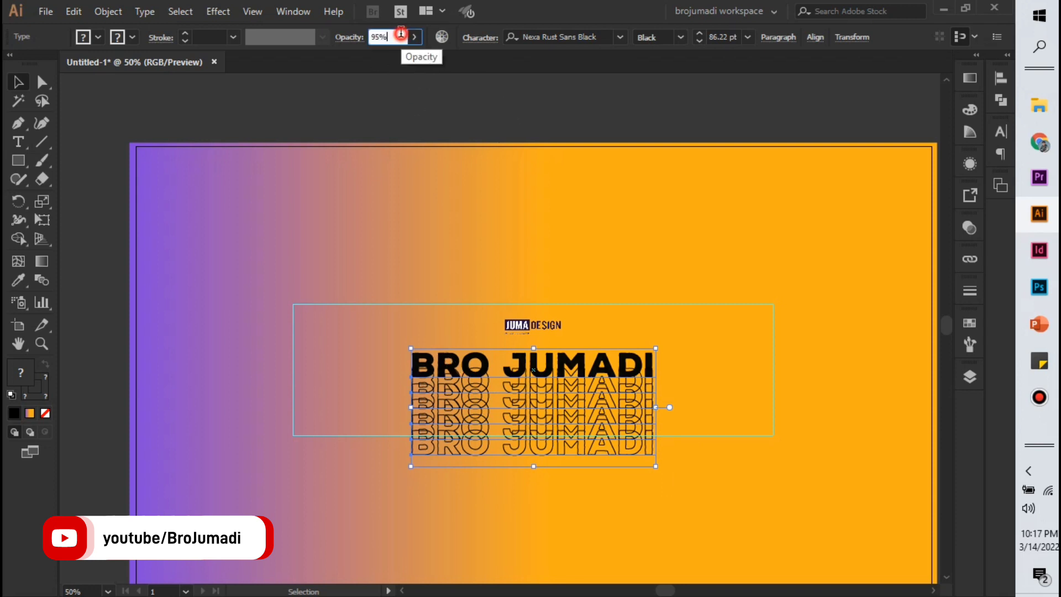
type("95%")
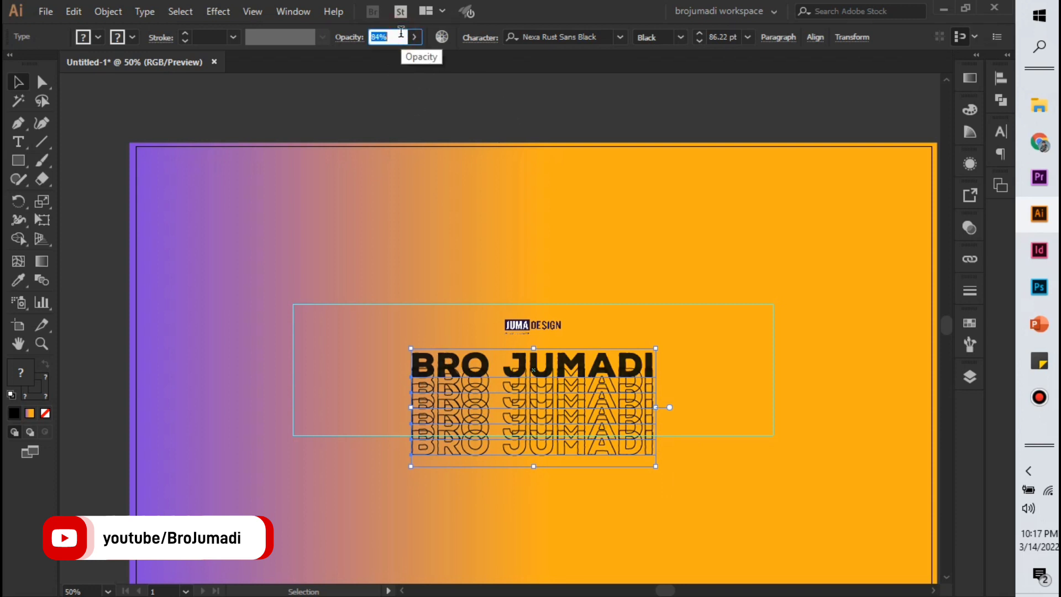
key("Down")
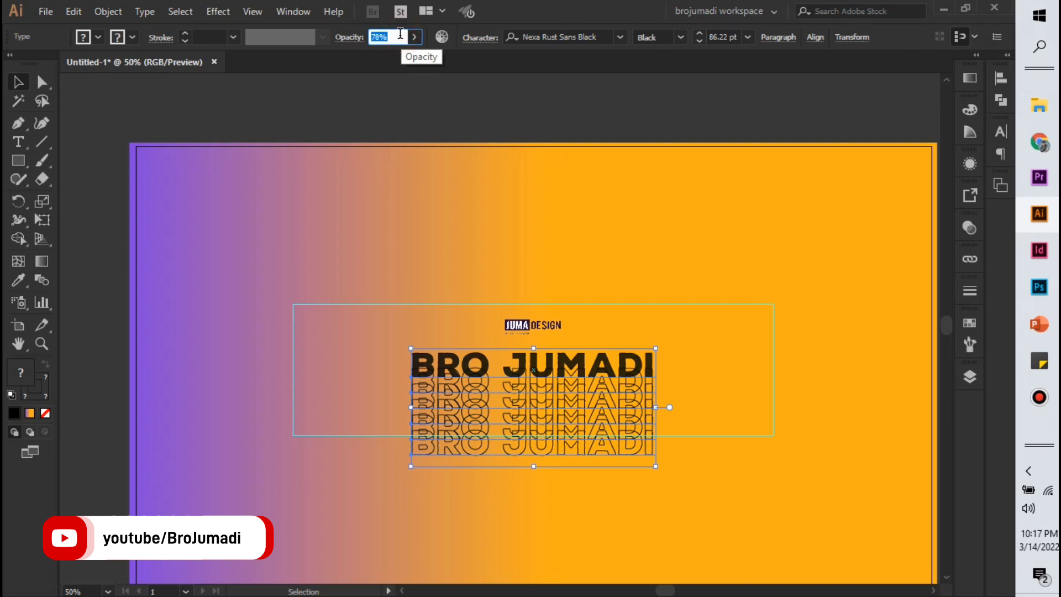
key("Down")
key("Down")
key("Down")
left_click(604, 113)
left_click_drag(607, 194, 578, 158)
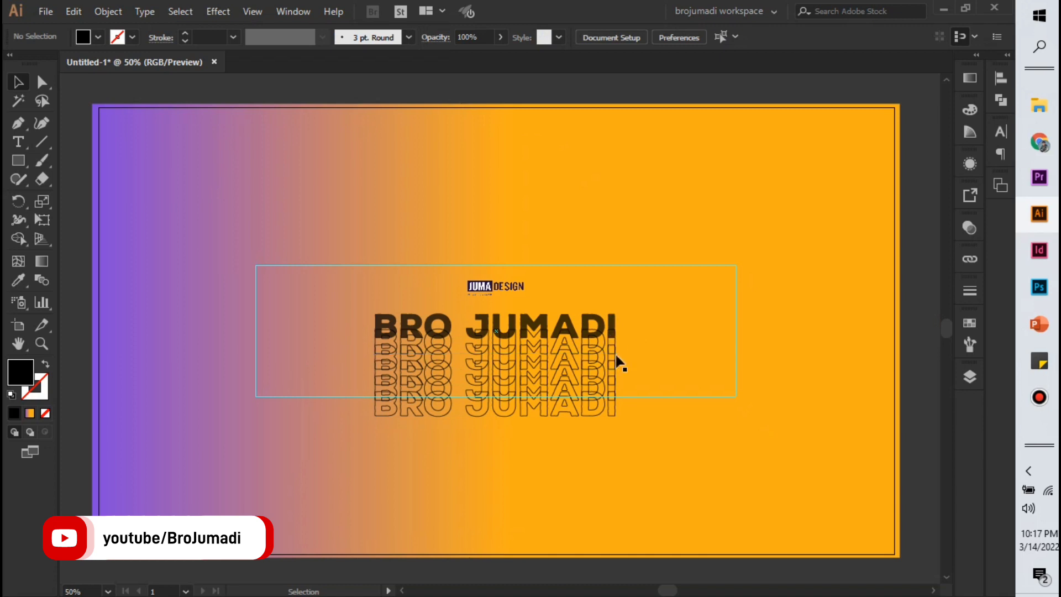
scroll(618, 362, "up", 2)
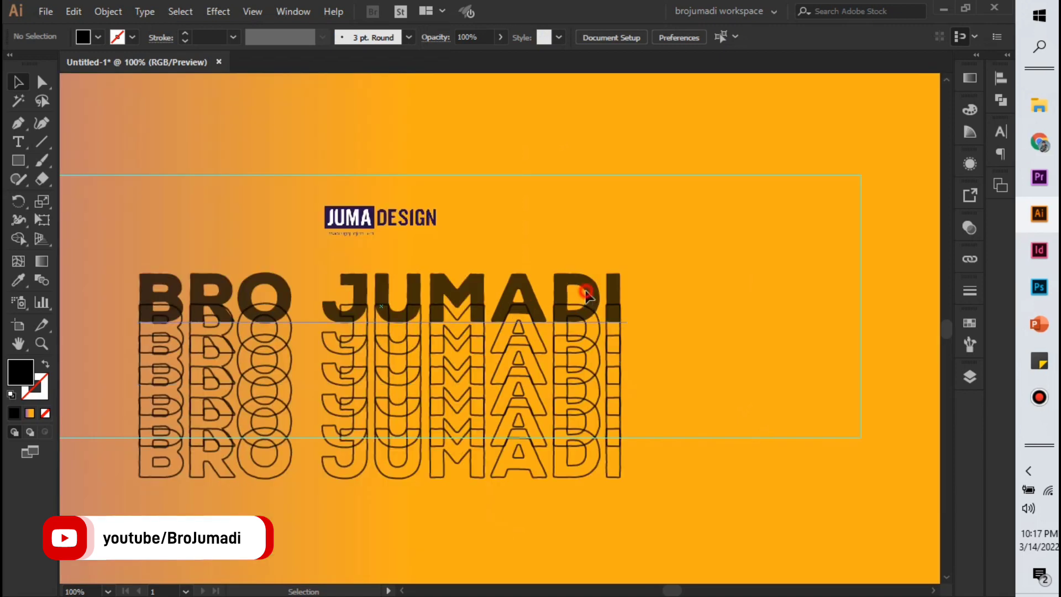
Set the top BRO JUMADI line's opacity to 100%
left_click(587, 294)
left_click(632, 497)
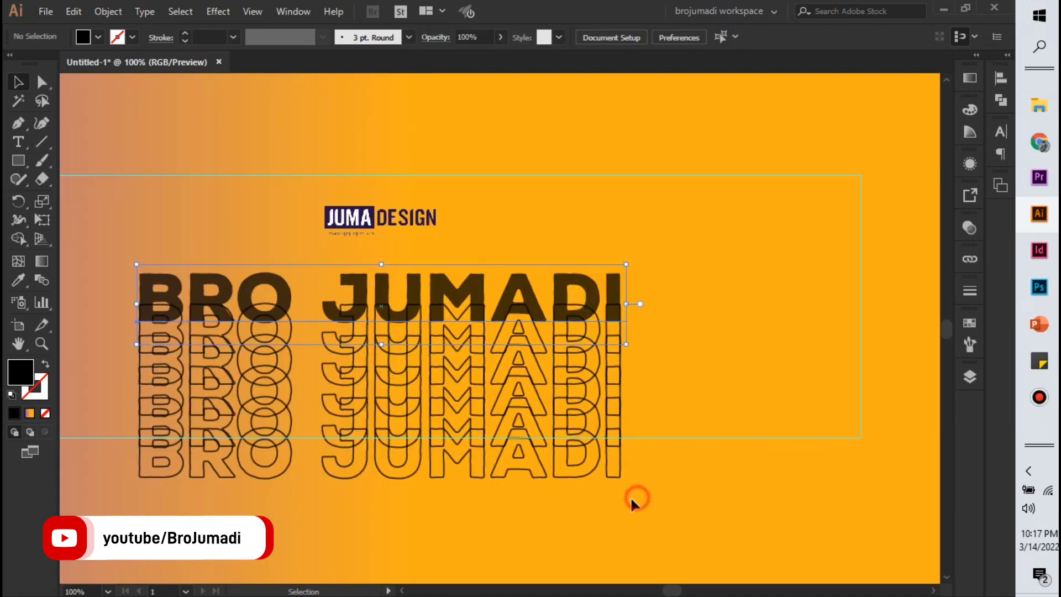
left_click_drag(633, 504, 128, 319)
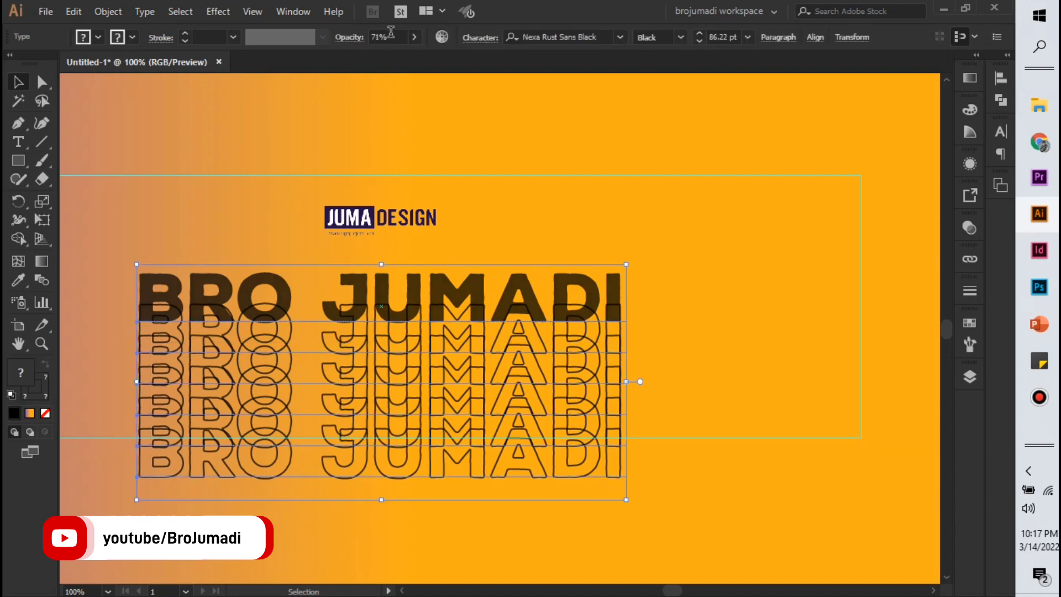
scroll(391, 32, "down", 3)
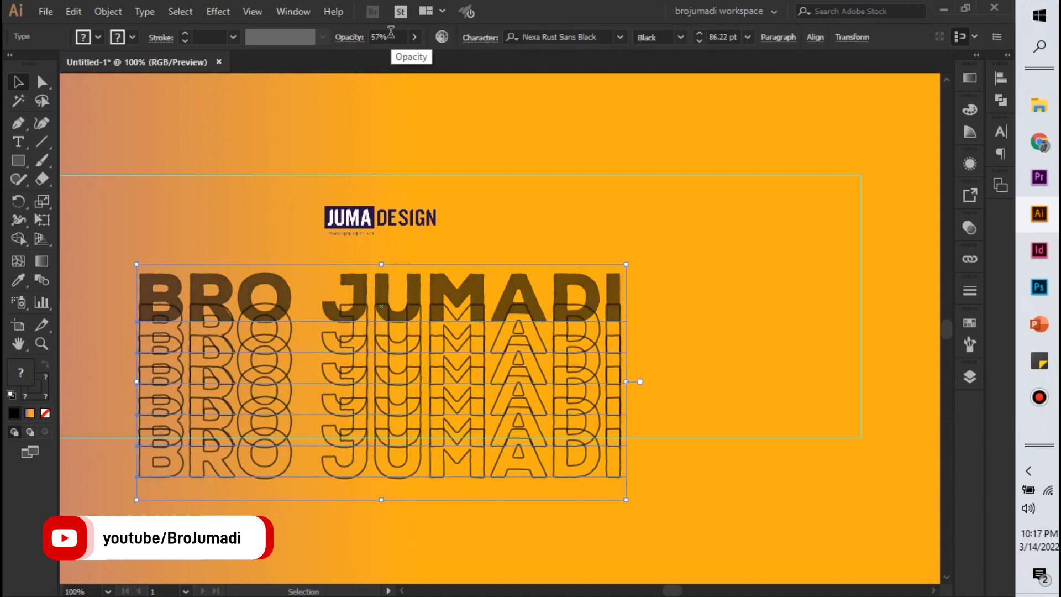
left_click(598, 149)
left_click(608, 286)
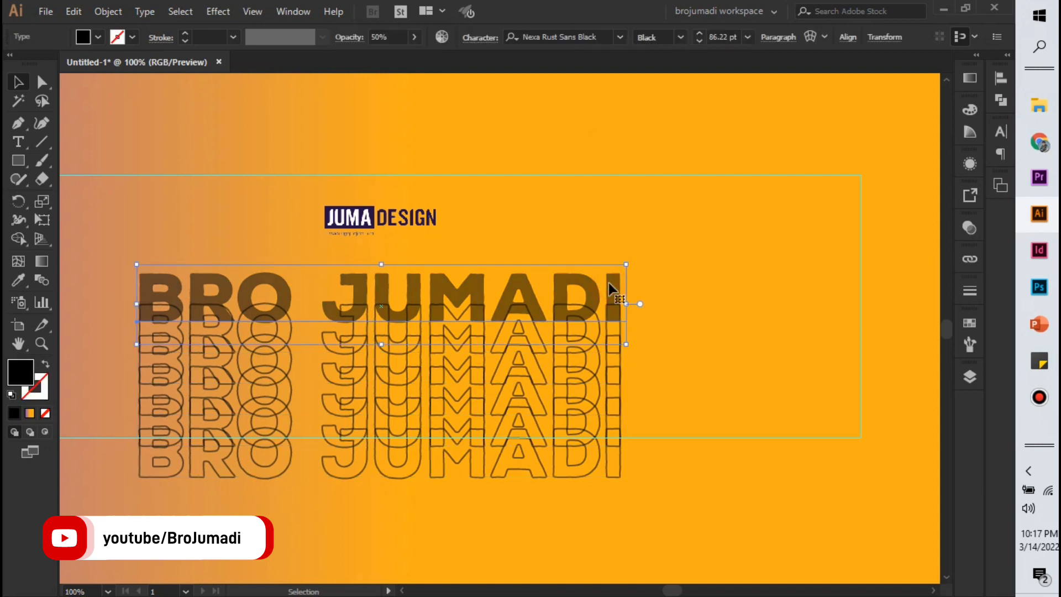
left_click(399, 37)
type("50")
key("Return")
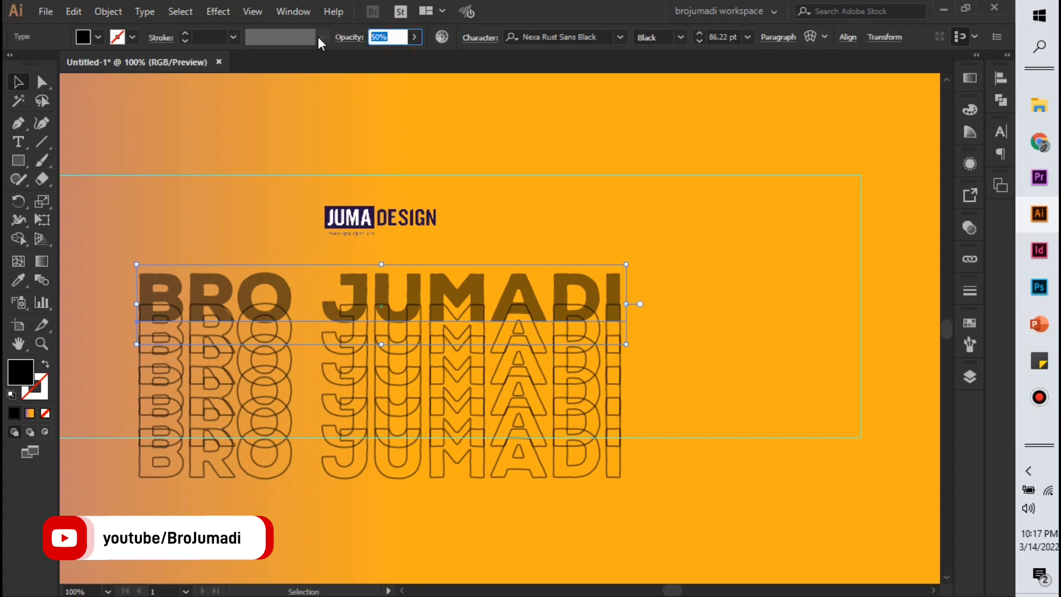
type("100")
key("Return")
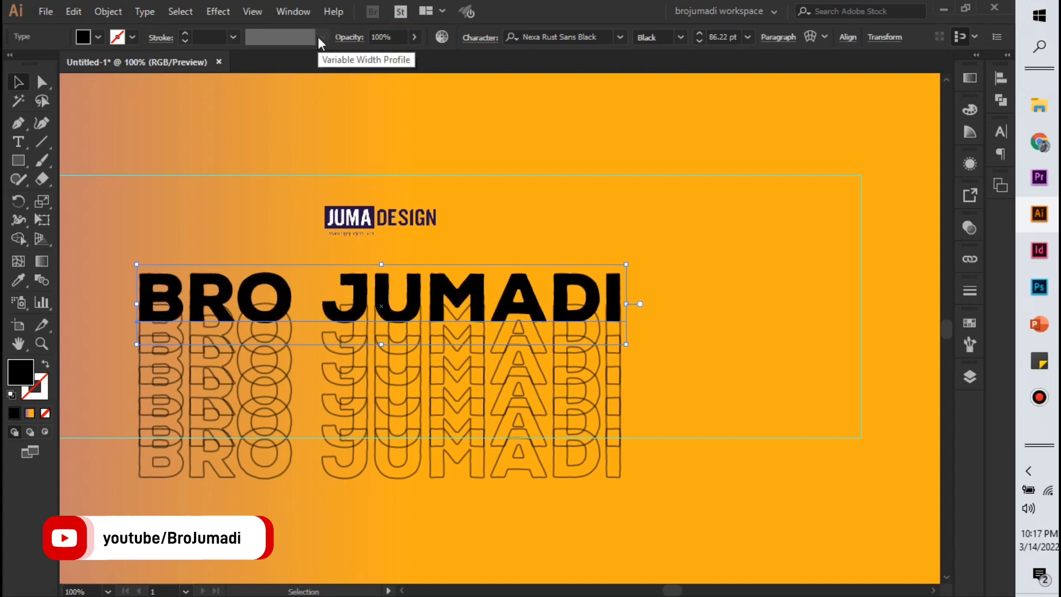
left_click(527, 131)
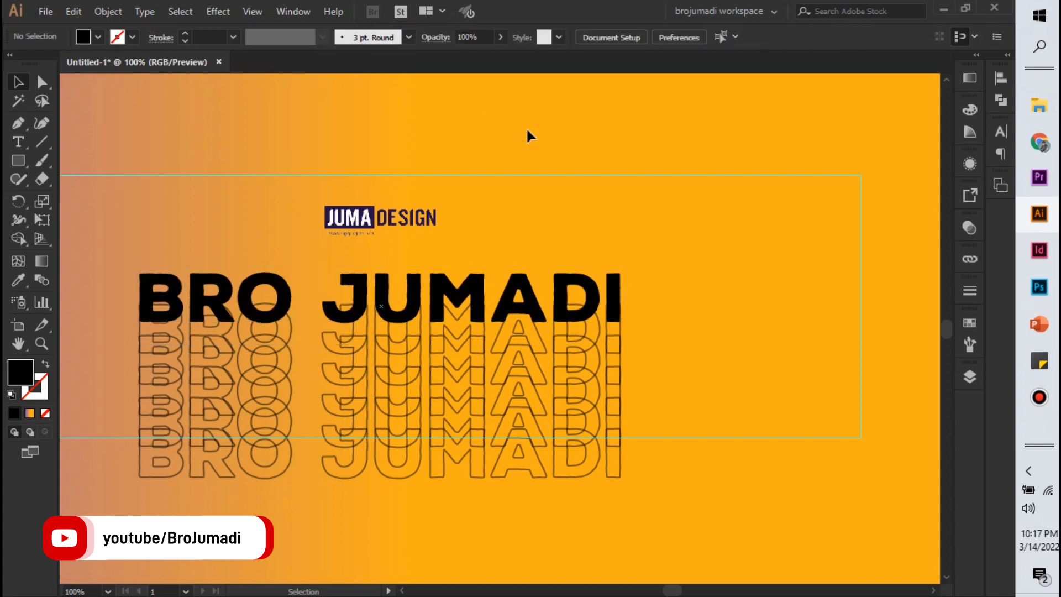
Pan and zoom out to view the whole assembled banner
scroll(526, 130, "down", 1)
left_click_drag(526, 131, 535, 161)
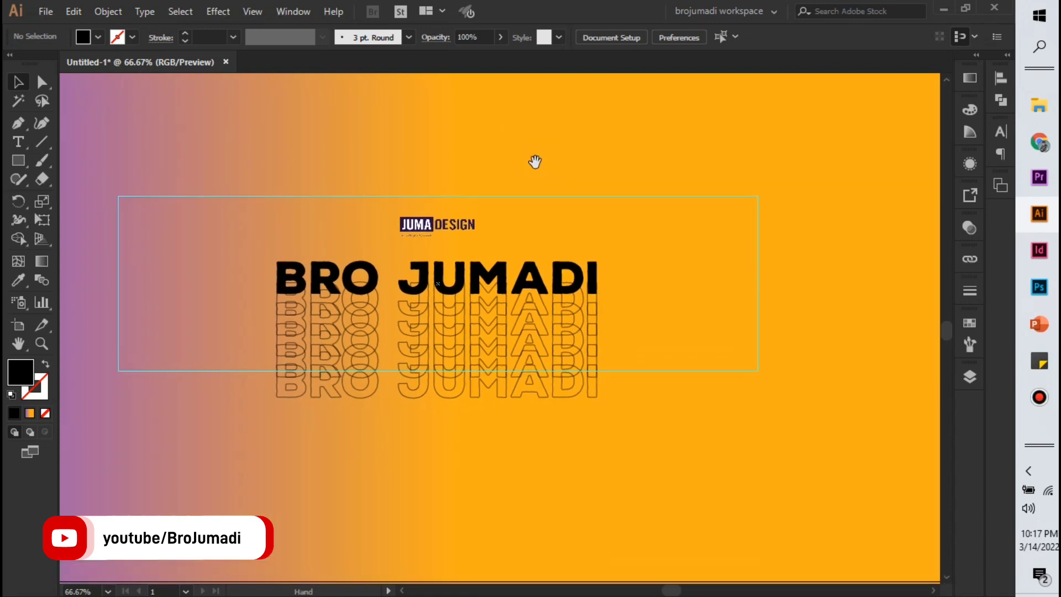
scroll(569, 297, "up", 1)
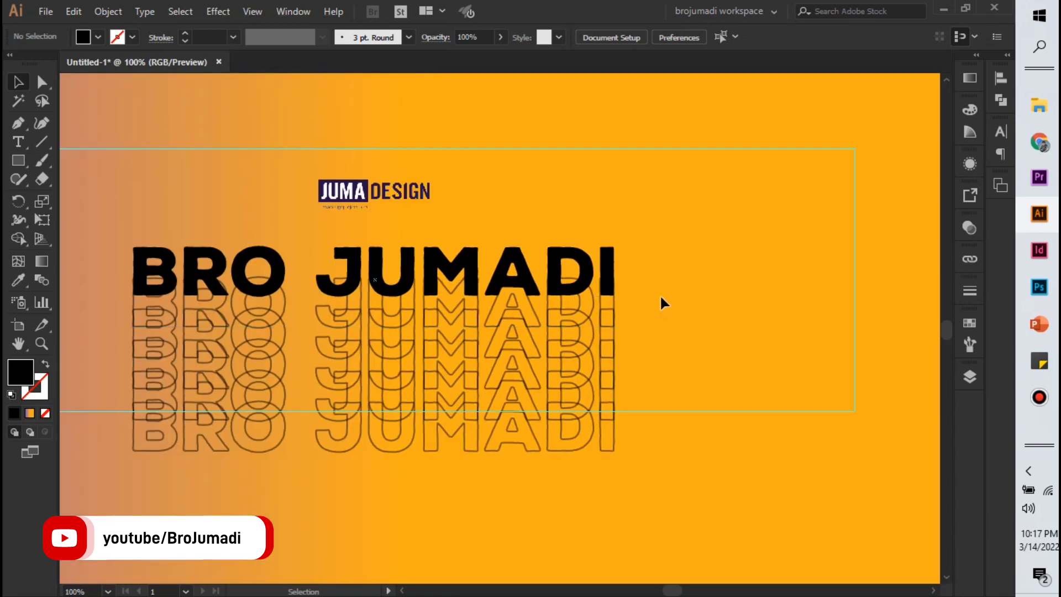
scroll(661, 297, "down", 1)
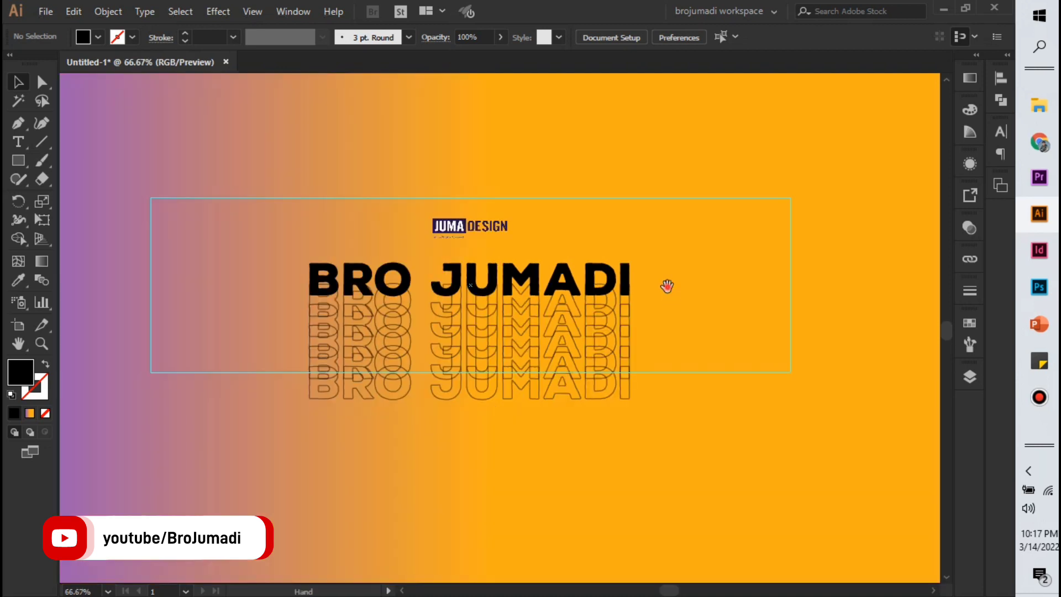
mouse_move(664, 297)
left_mouse_down()
mouse_move(664, 275)
mouse_move(679, 297)
mouse_move(662, 319)
left_mouse_up()
scroll(678, 298, "down", 1)
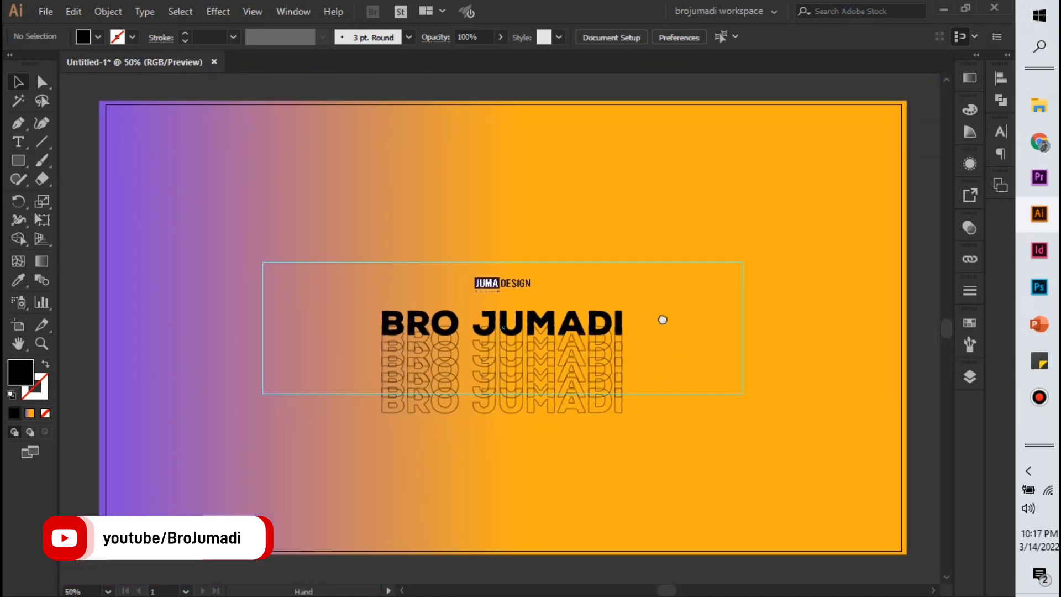
Export the artboard as a JPEG named Banner YT into Downloads at 150 ppi
left_click(44, 15)
mouse_move(149, 285)
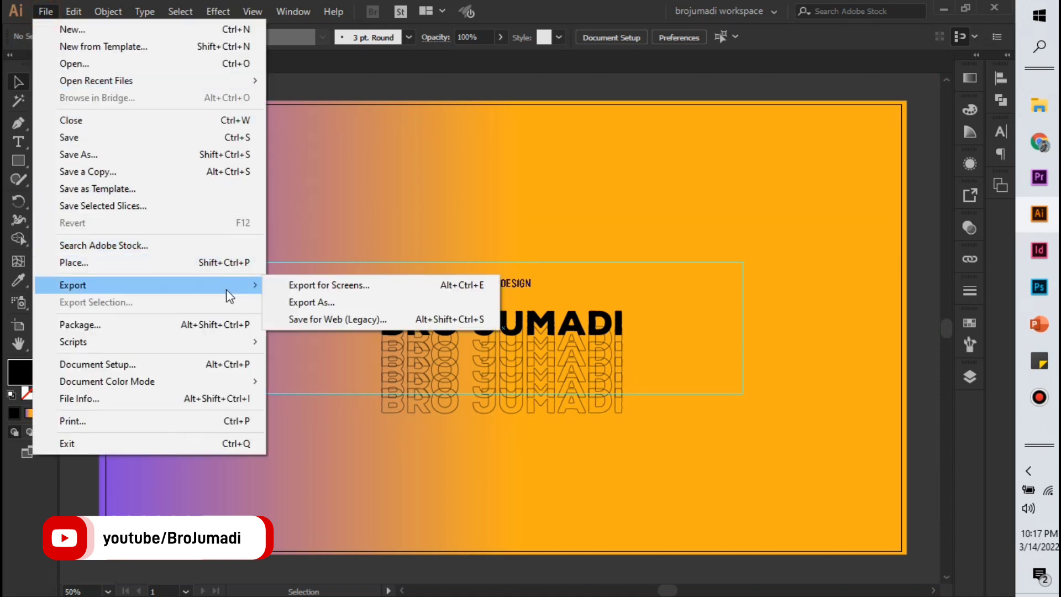
left_click(296, 303)
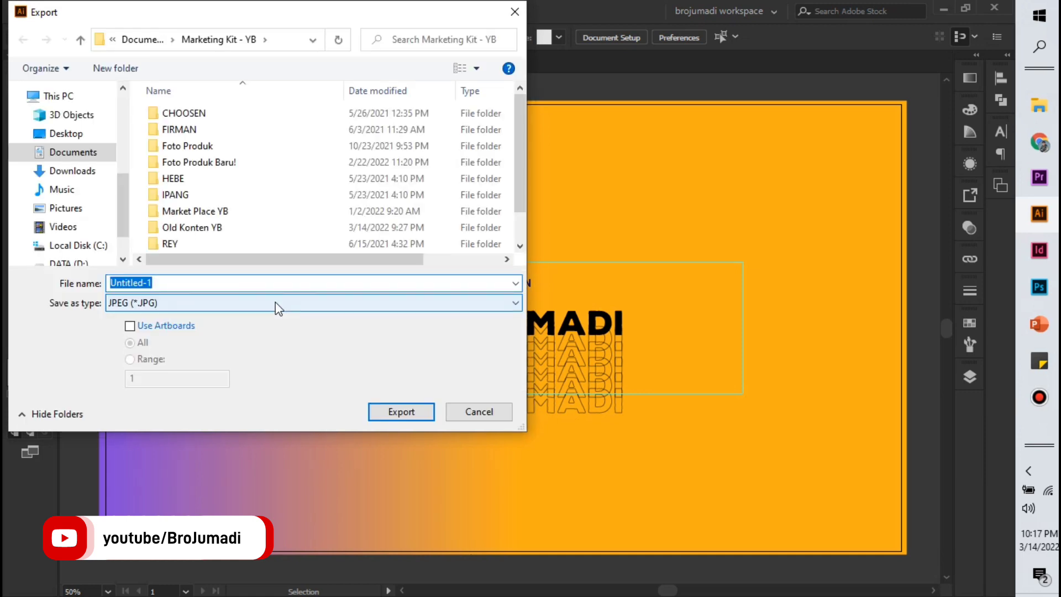
left_click(74, 171)
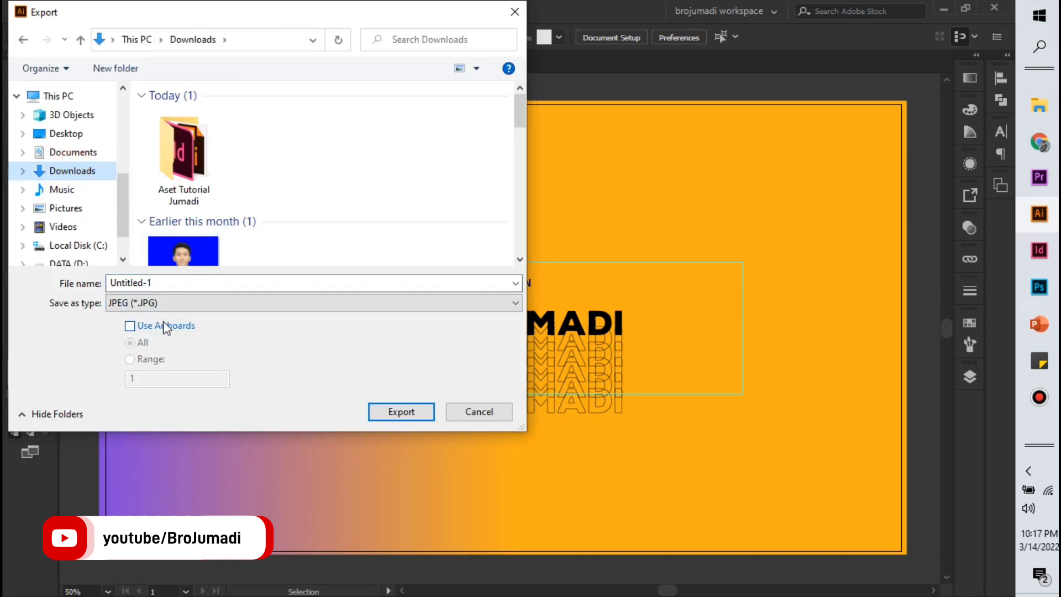
left_click(131, 326)
left_click(166, 283)
double_click(167, 283)
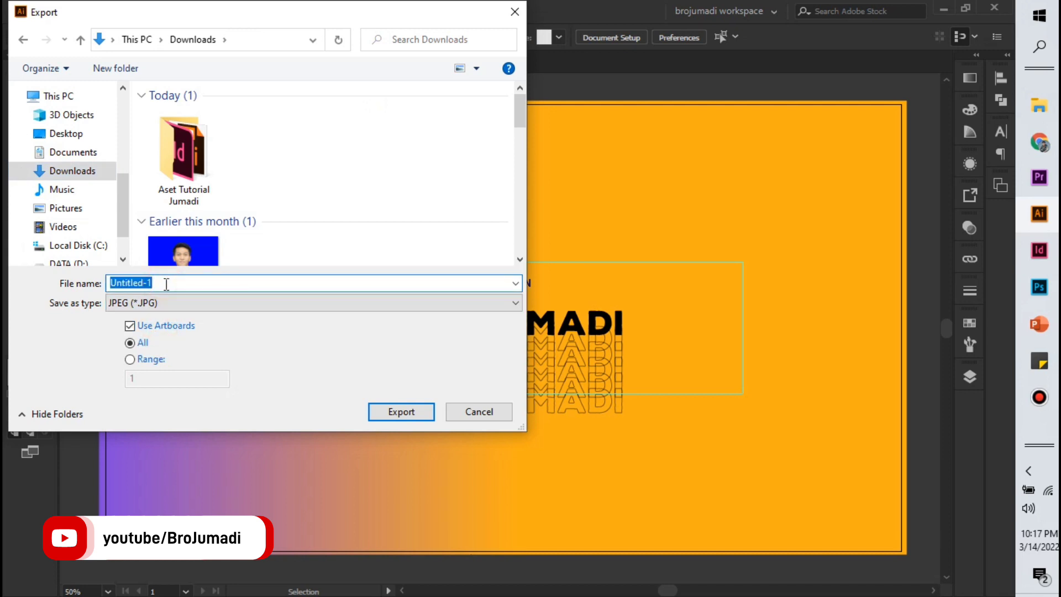
type("Banner YT")
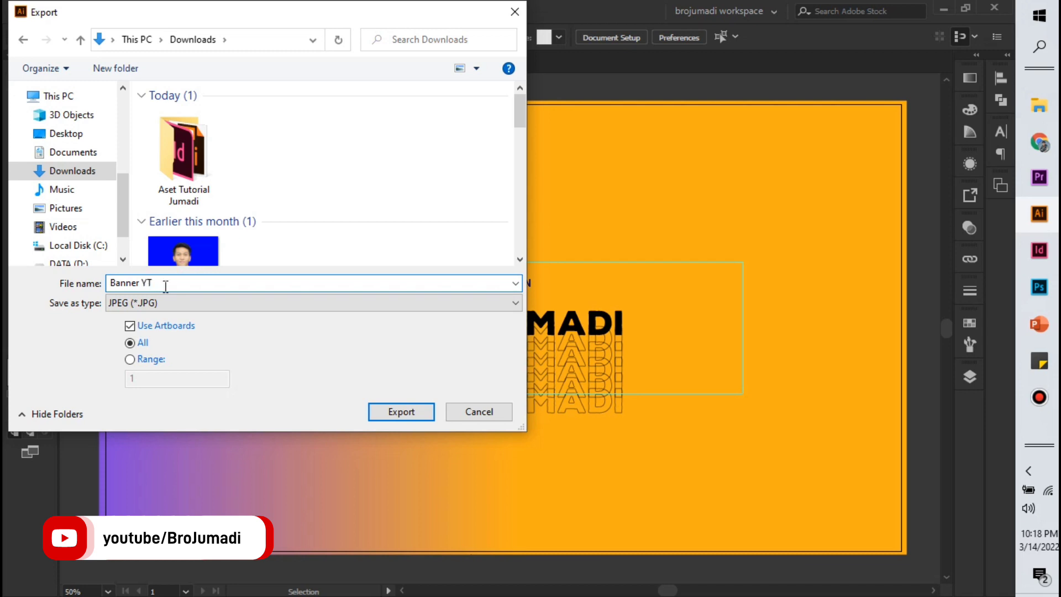
left_click(401, 413)
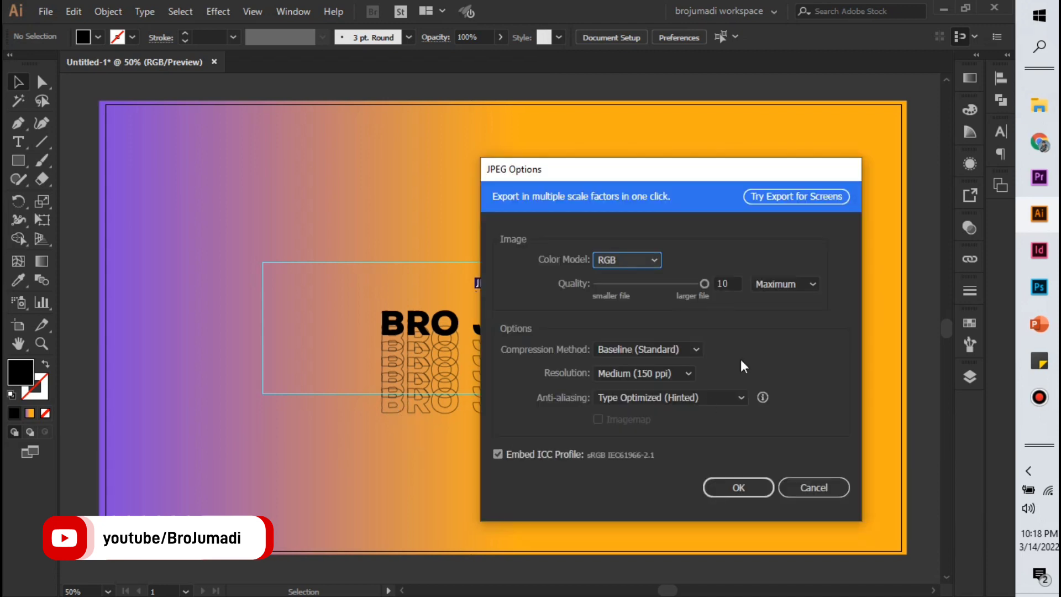
left_click(688, 374)
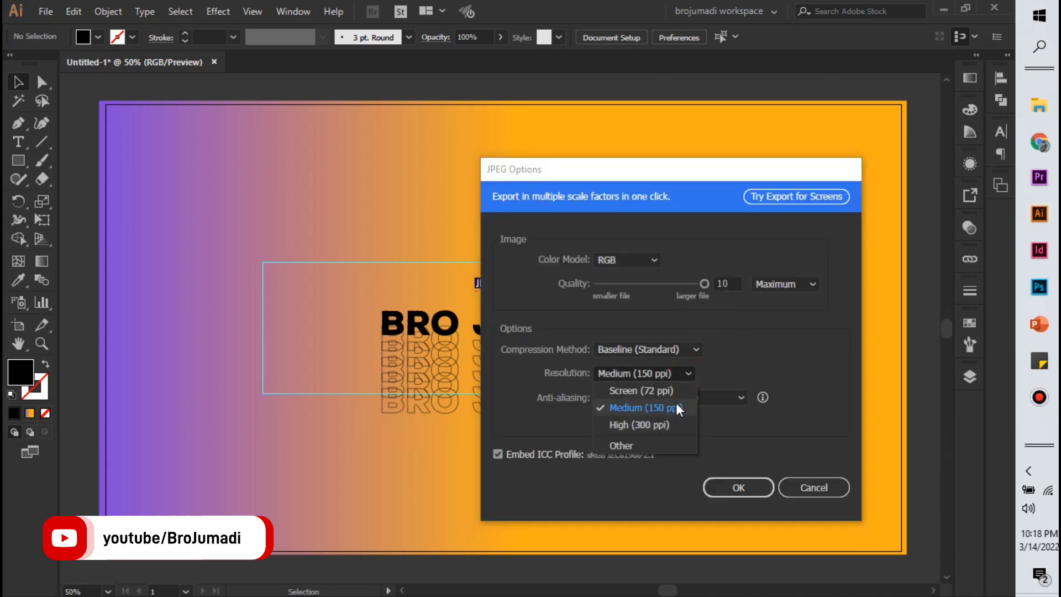
left_click(735, 488)
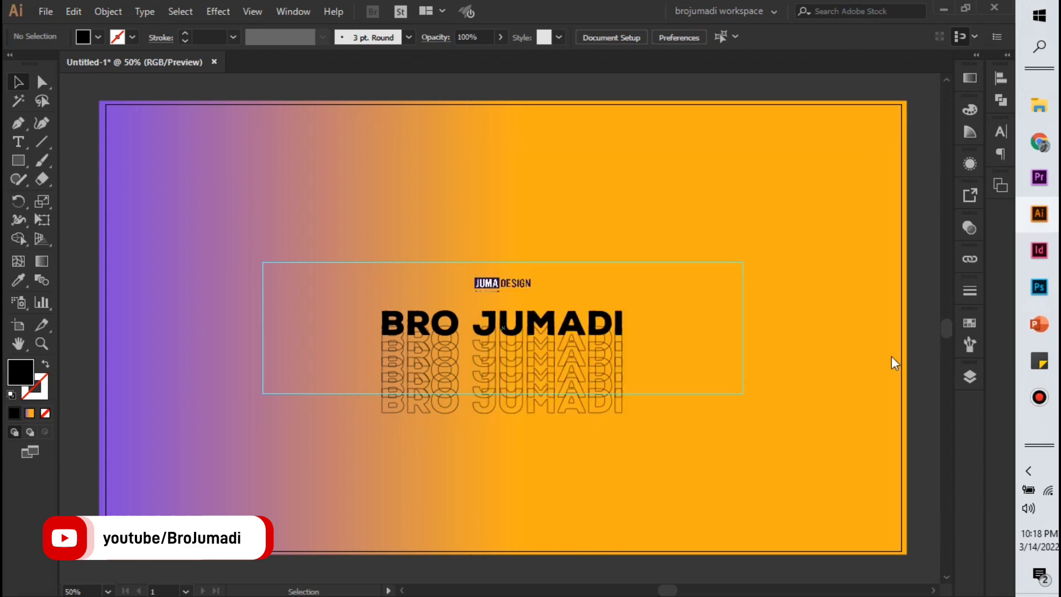
Highlight the 6 MB banner size rule in YouTube Help, then open Penyesuaian channel
left_click(1038, 143)
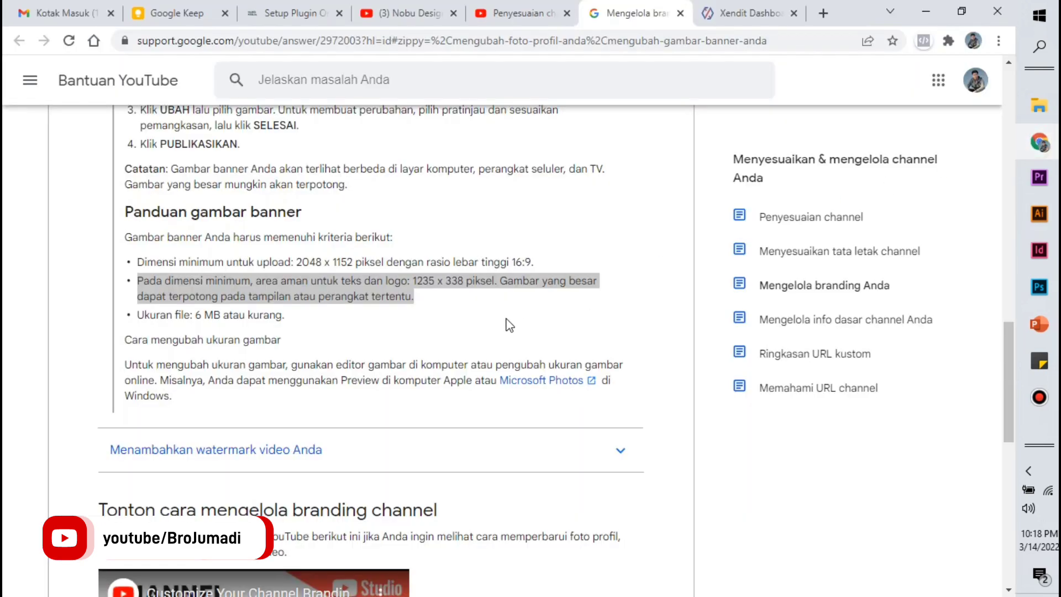
left_click(439, 310)
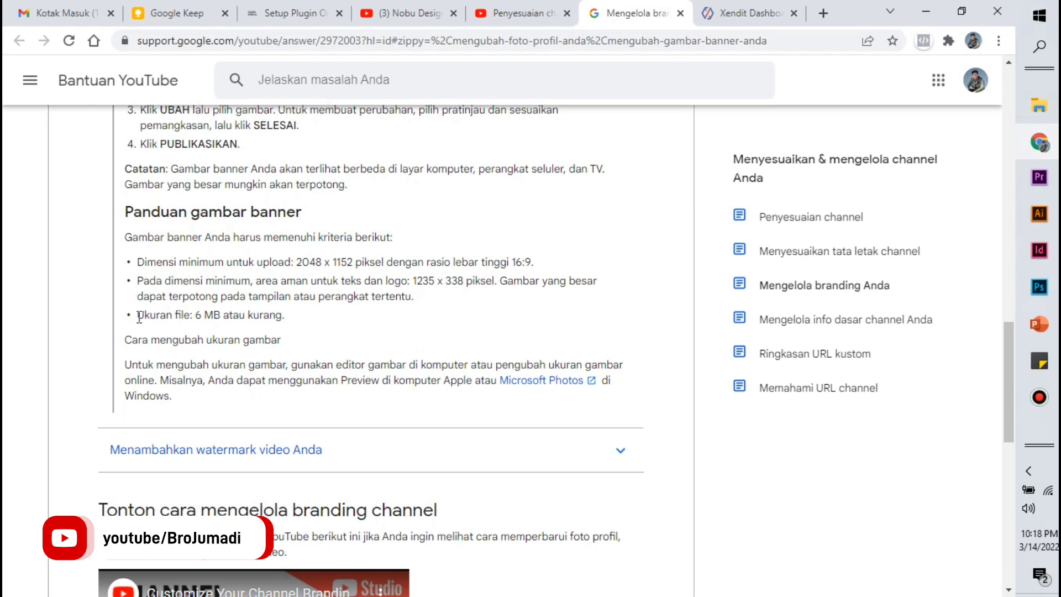
left_click_drag(138, 316, 287, 322)
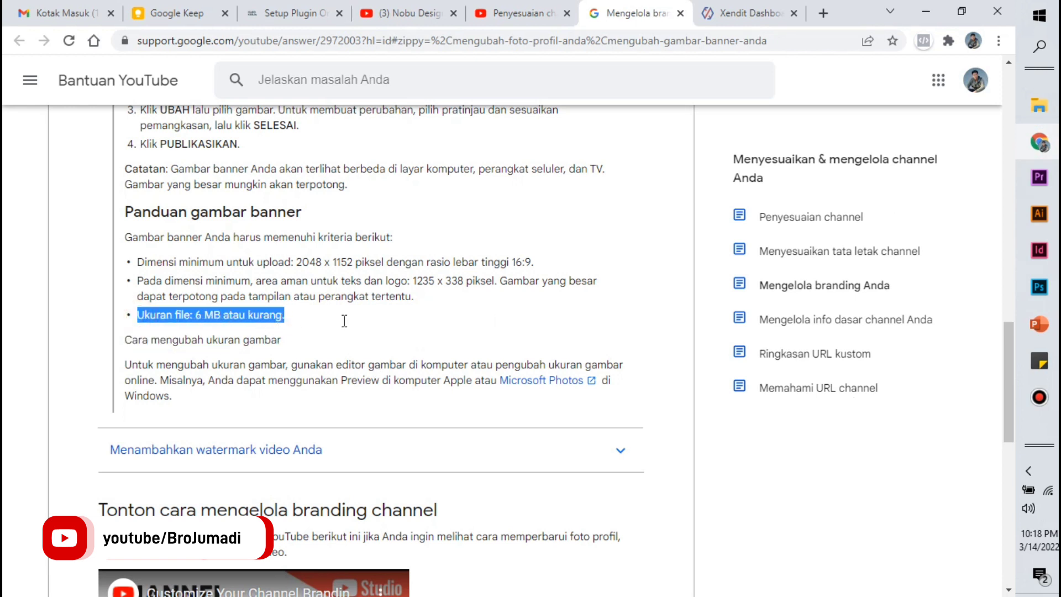
left_click(525, 16)
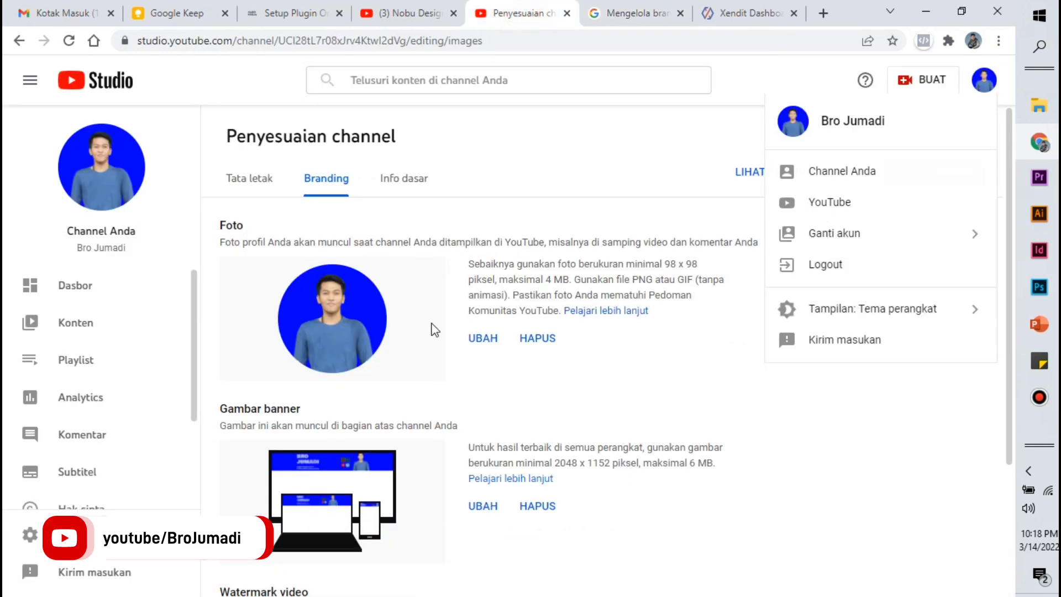
Upload Banner YT-01 from Downloads as the channel banner, accept the crop, and publish
left_click(680, 139)
scroll(520, 459, "down", 3)
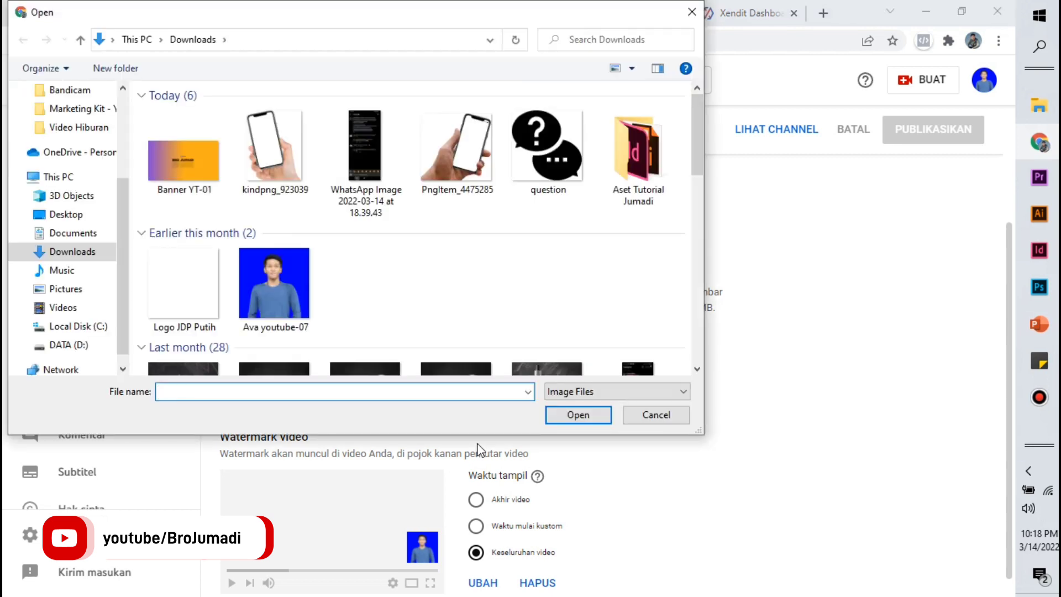
left_click(215, 166)
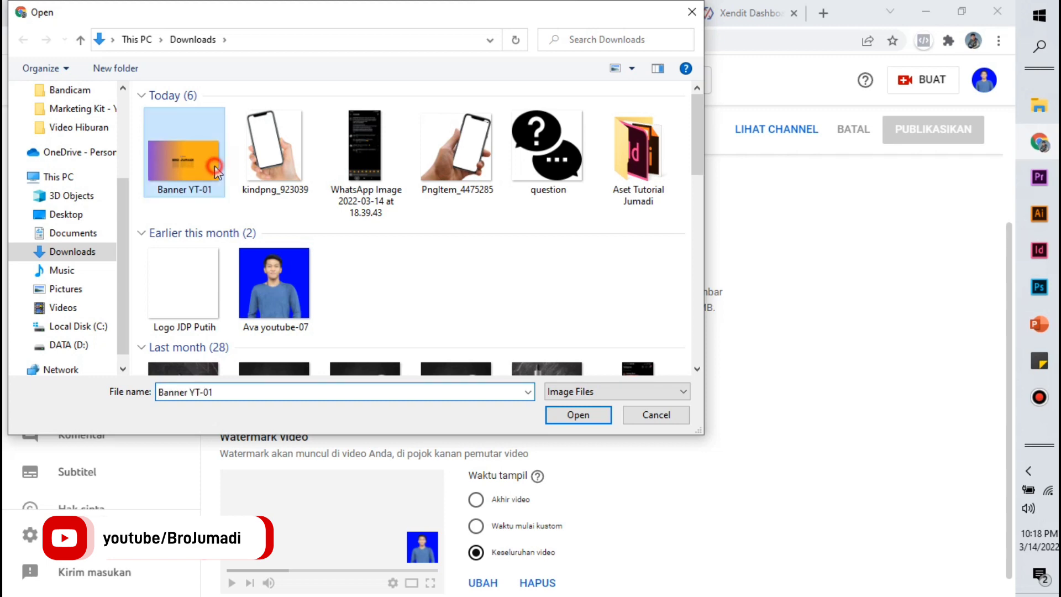
left_click(594, 420)
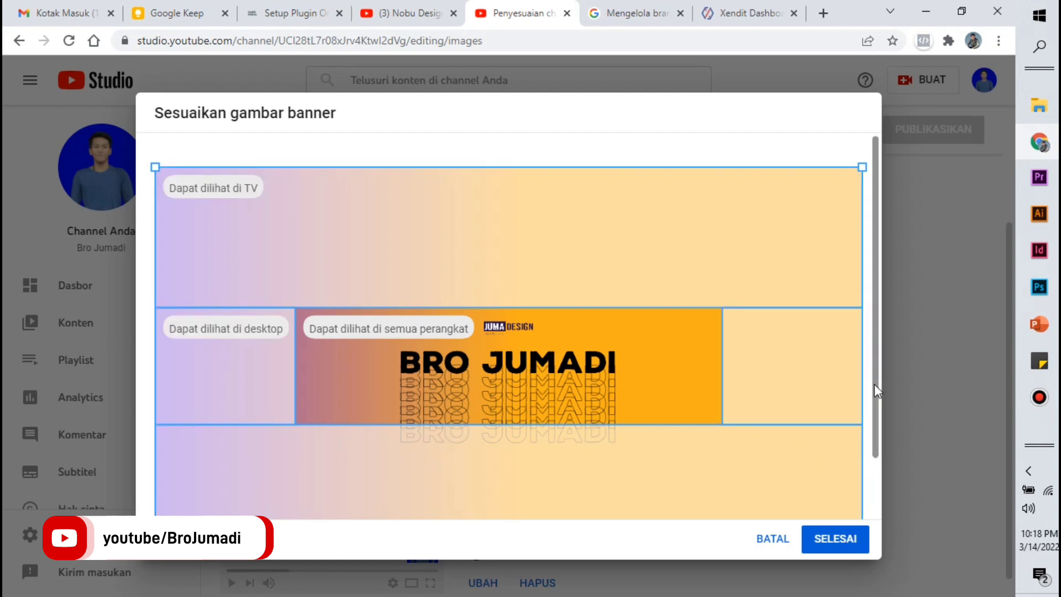
mouse_move(874, 384)
left_mouse_down()
mouse_move(883, 433)
mouse_move(883, 389)
left_mouse_up()
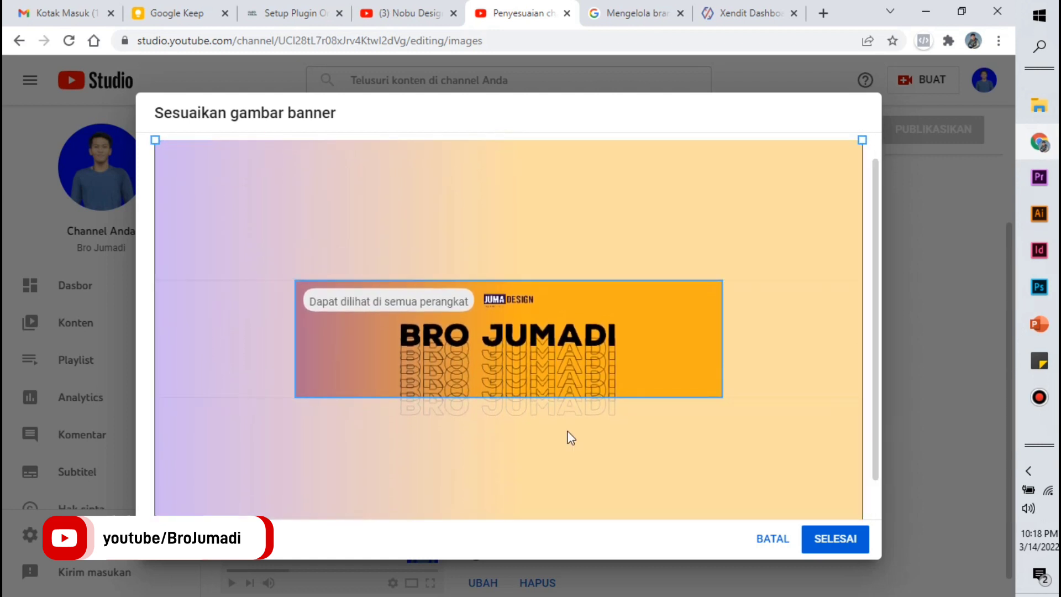
left_click(832, 542)
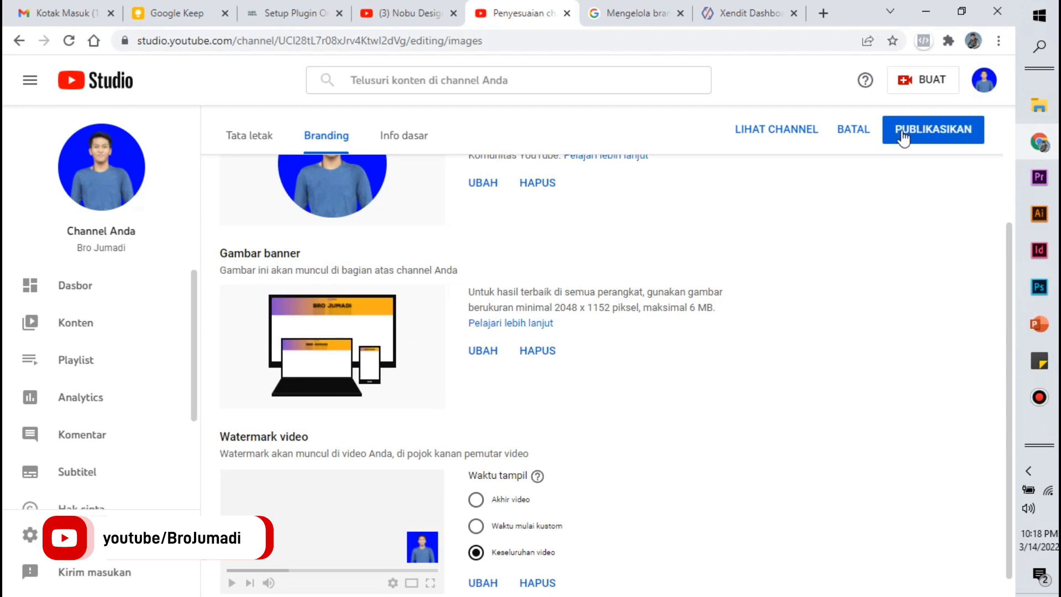
left_click(952, 130)
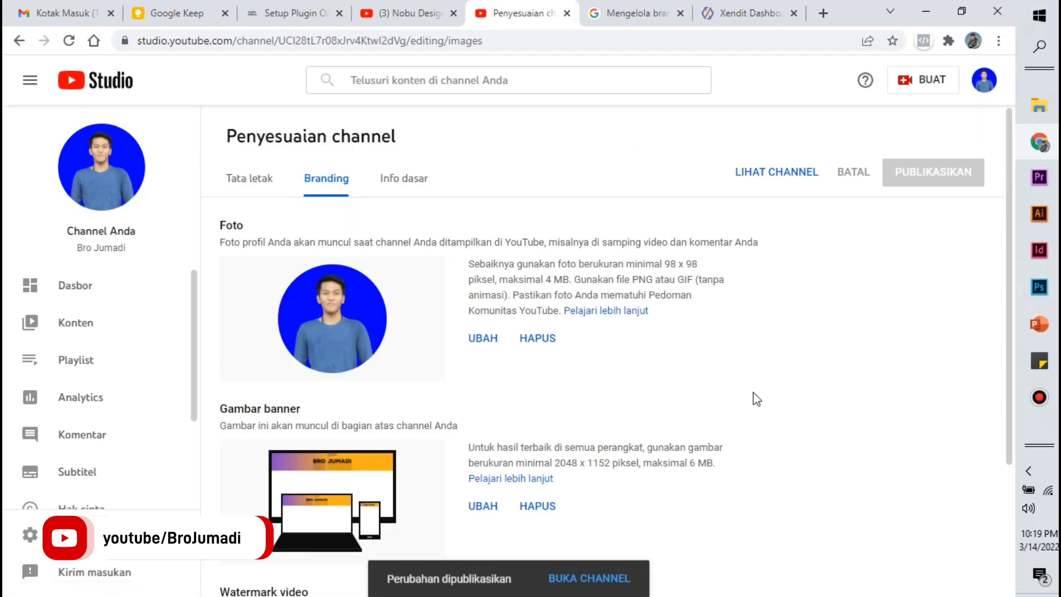
View the public channel page through the avatar's Channel Anda entry to see the new banner
left_click(984, 82)
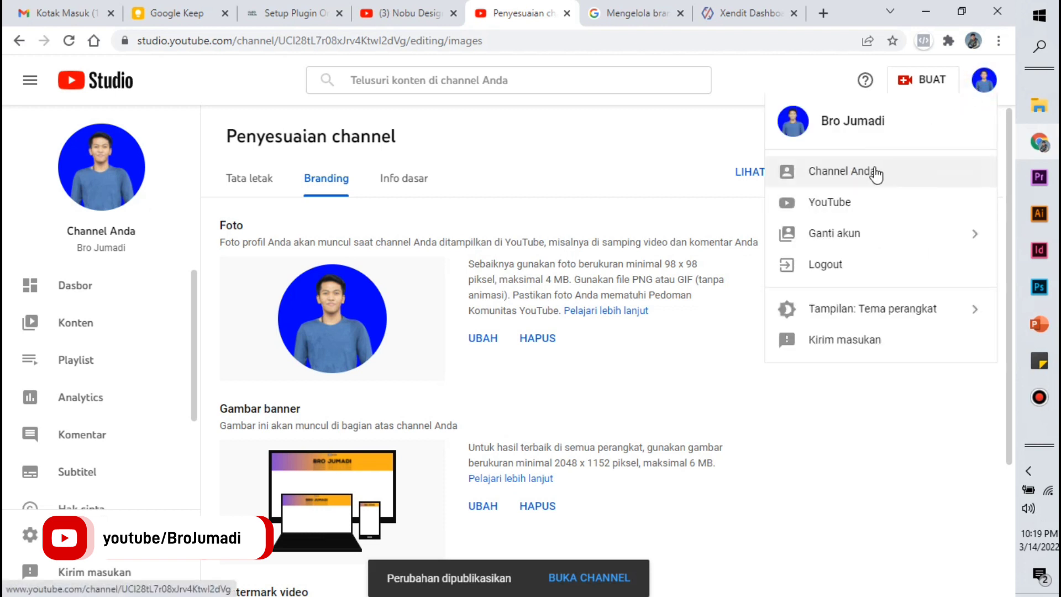
left_click(875, 173)
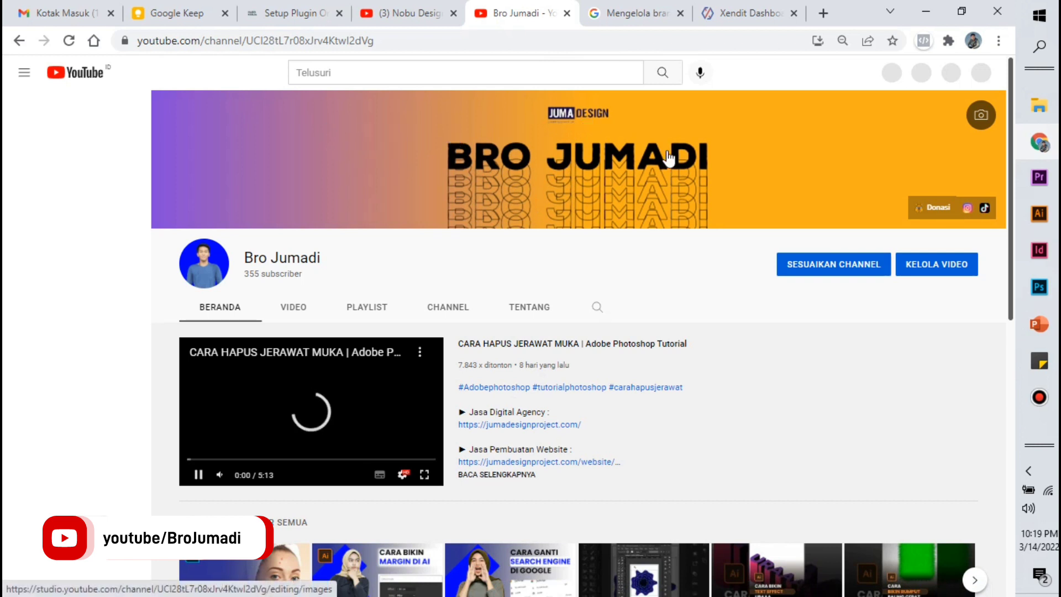
mouse_move(578, 159)
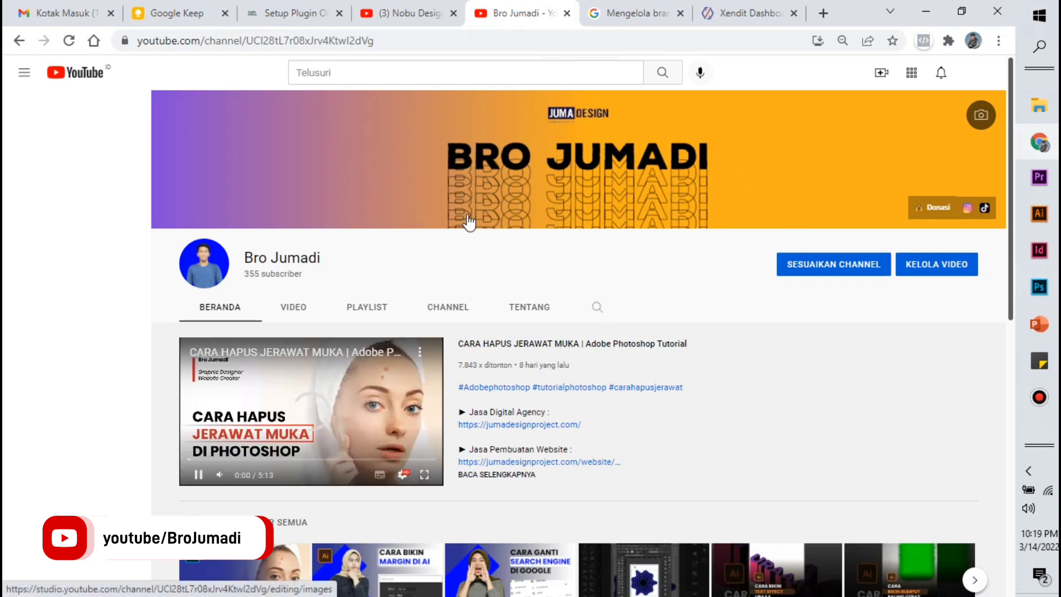
Highlight the recommended 800 X 800 profile photo size in YouTube Help, then return to Illustrator
left_click(636, 11)
scroll(453, 246, "up", 2)
scroll(437, 276, "up", 3)
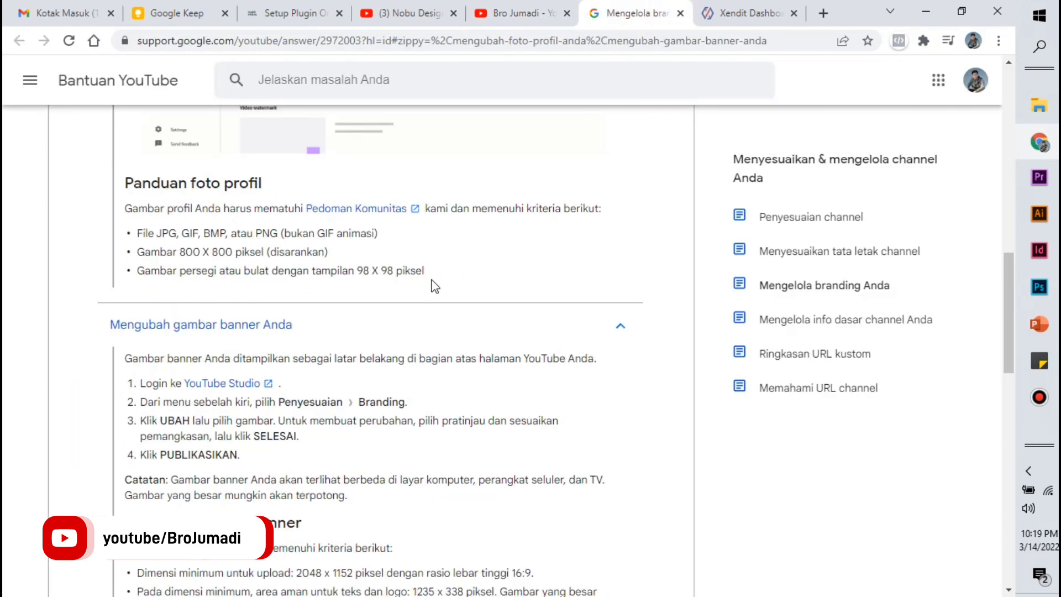
scroll(381, 340, "up", 3)
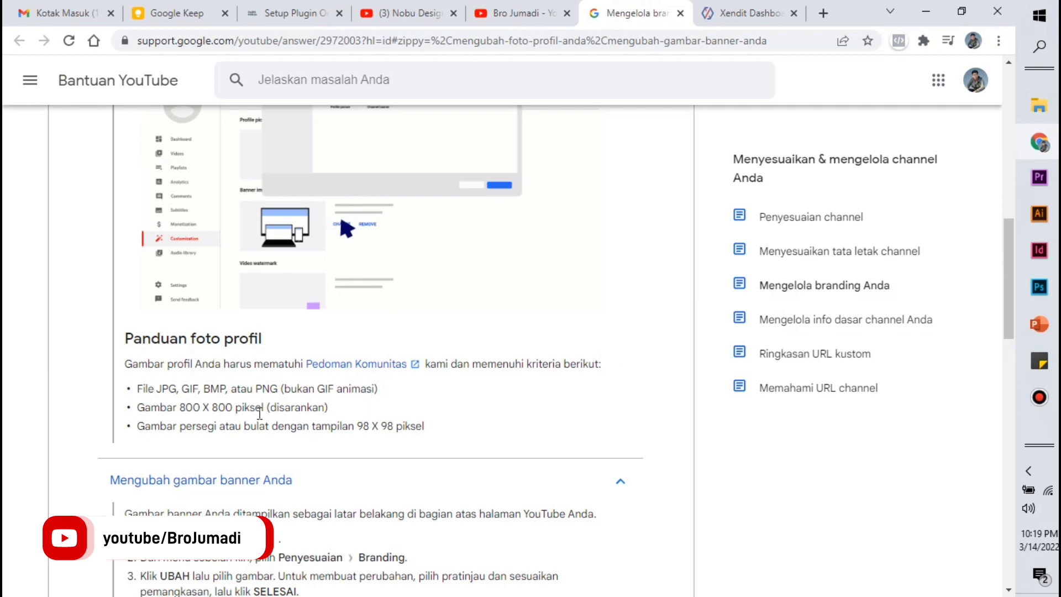
left_click_drag(180, 407, 233, 408)
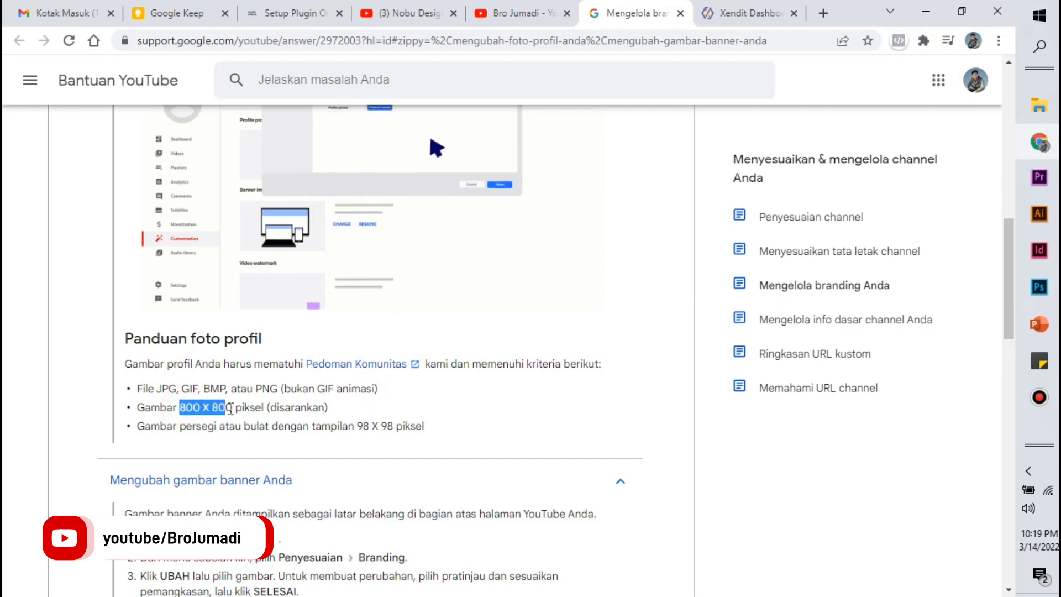
scroll(238, 409, "up", 2)
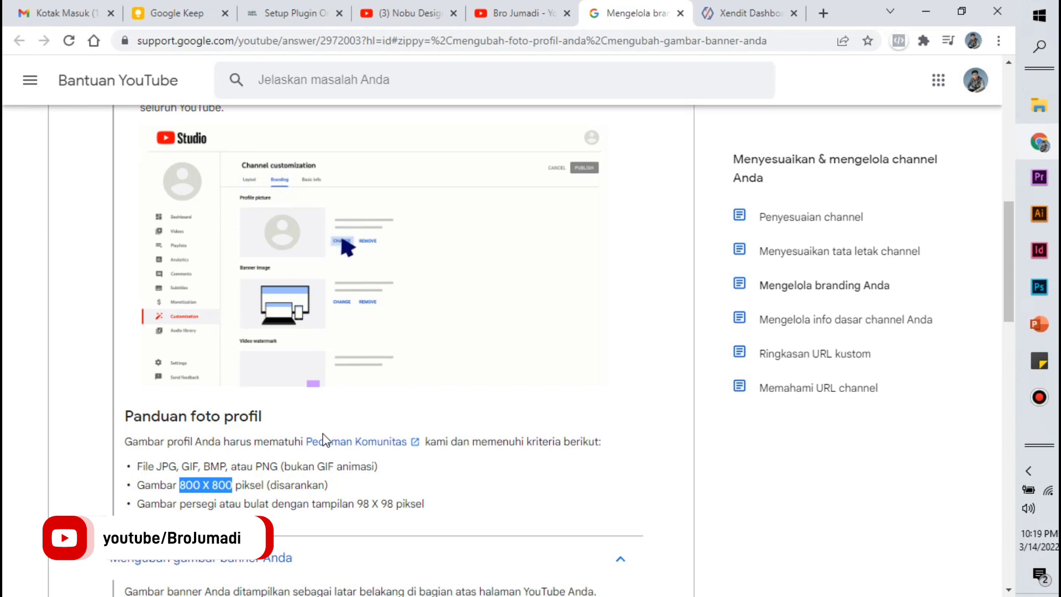
left_click(1038, 217)
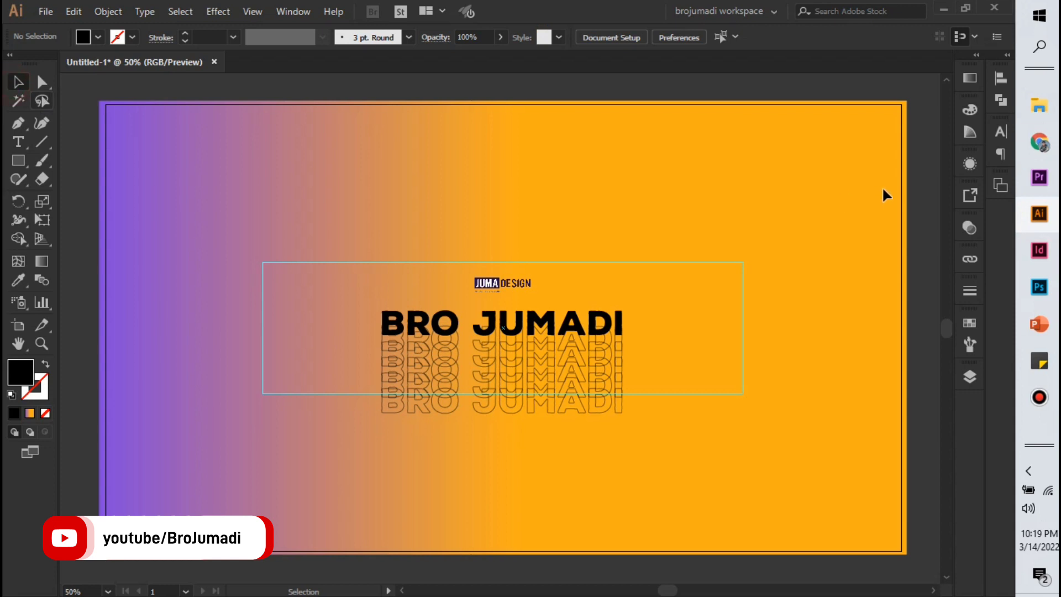
Unlock all objects and slide the banner's gradient background rectangle to the left
scroll(884, 194, "down", 1, "alt")
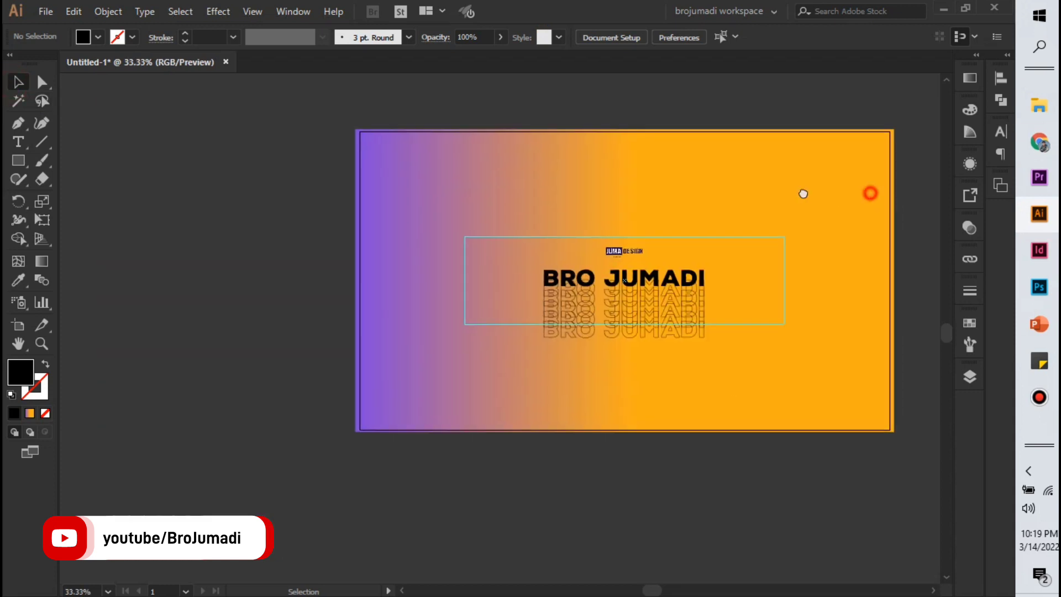
left_click_drag(883, 194, 695, 184)
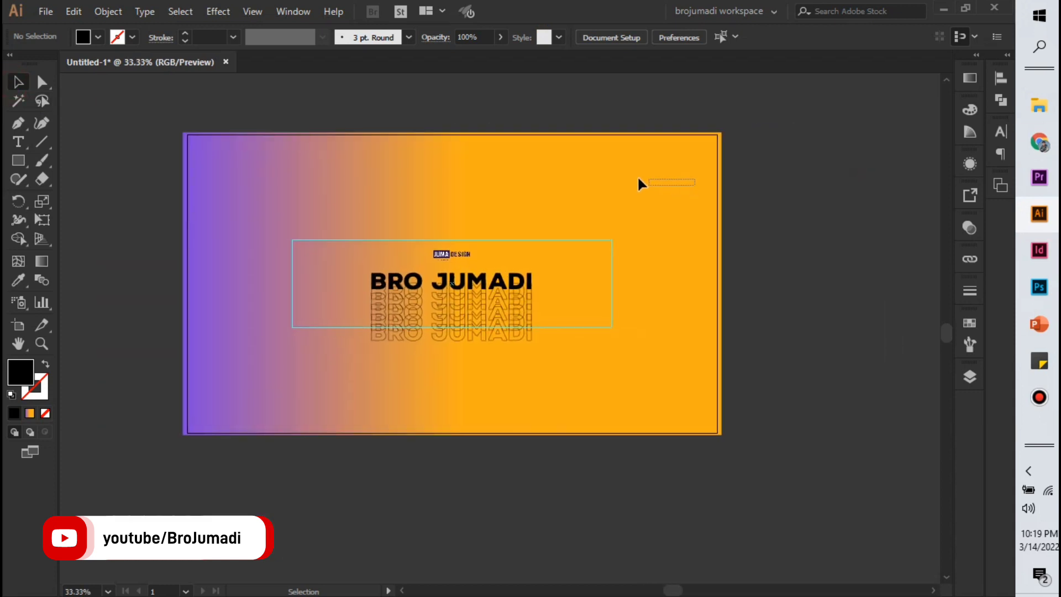
left_click(105, 12)
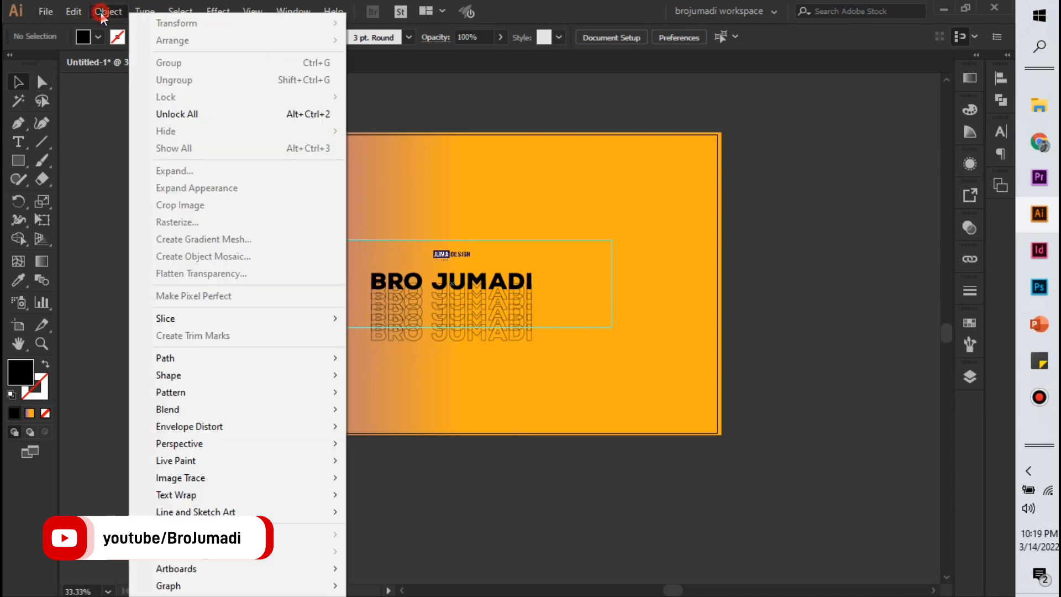
left_click(195, 115)
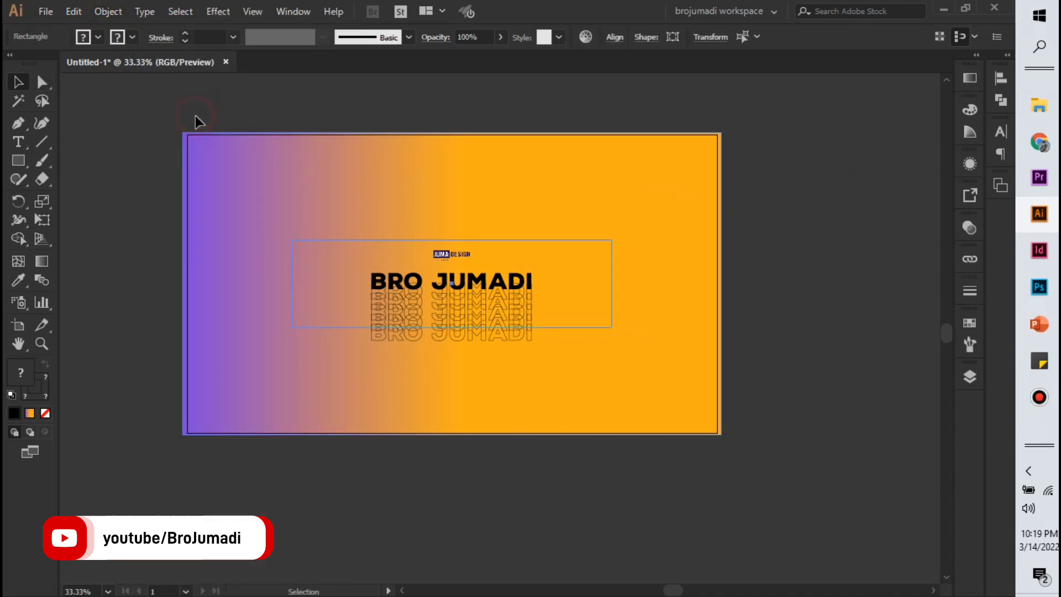
left_click(249, 102)
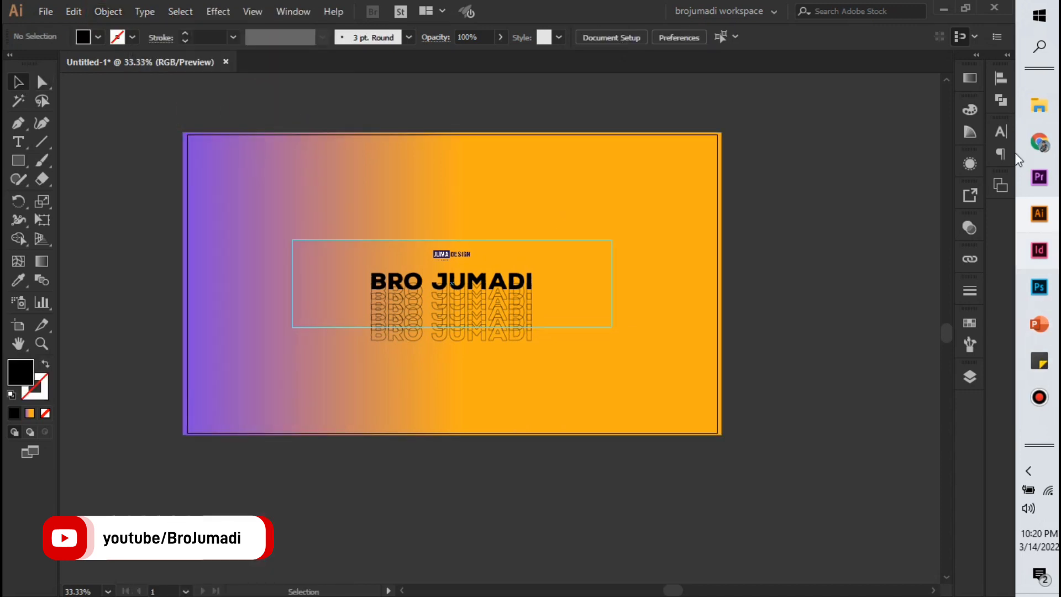
left_click_drag(671, 162, 554, 160)
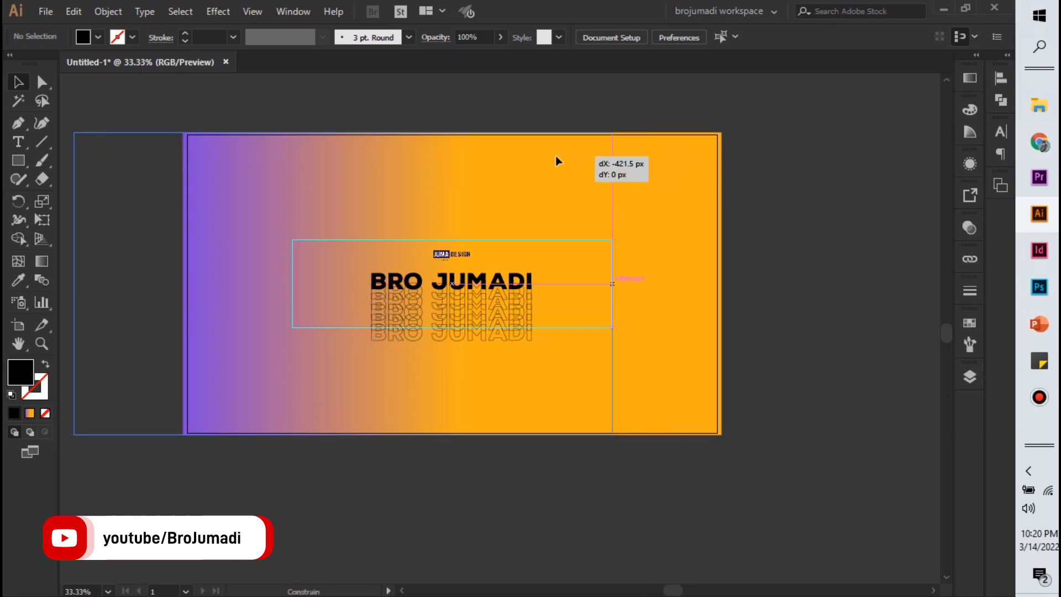
left_click(812, 194)
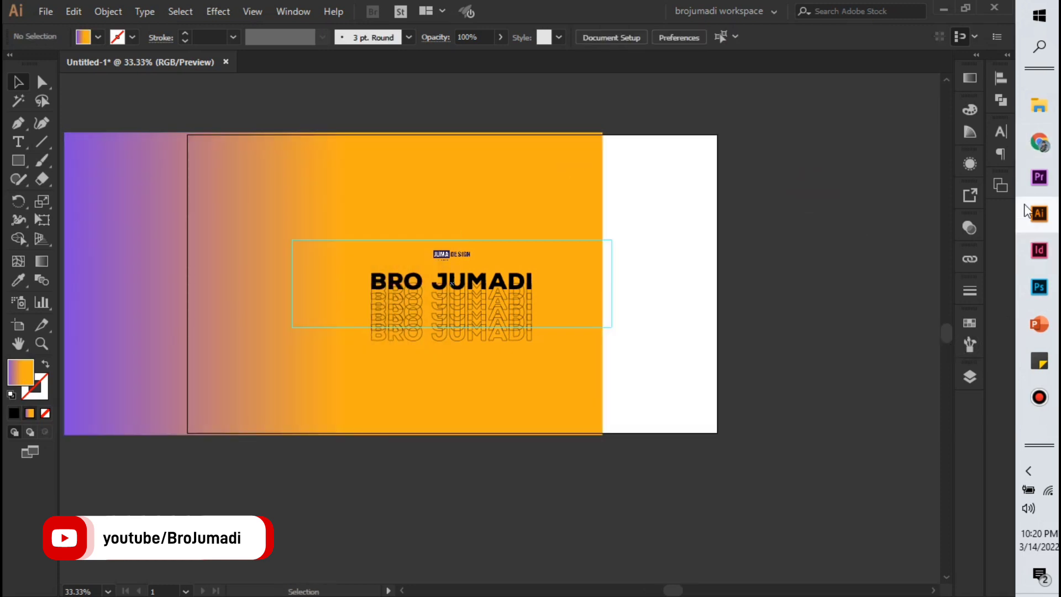
Add a new blank artboard from the Artboards panel
left_click(1006, 184)
left_click(938, 324)
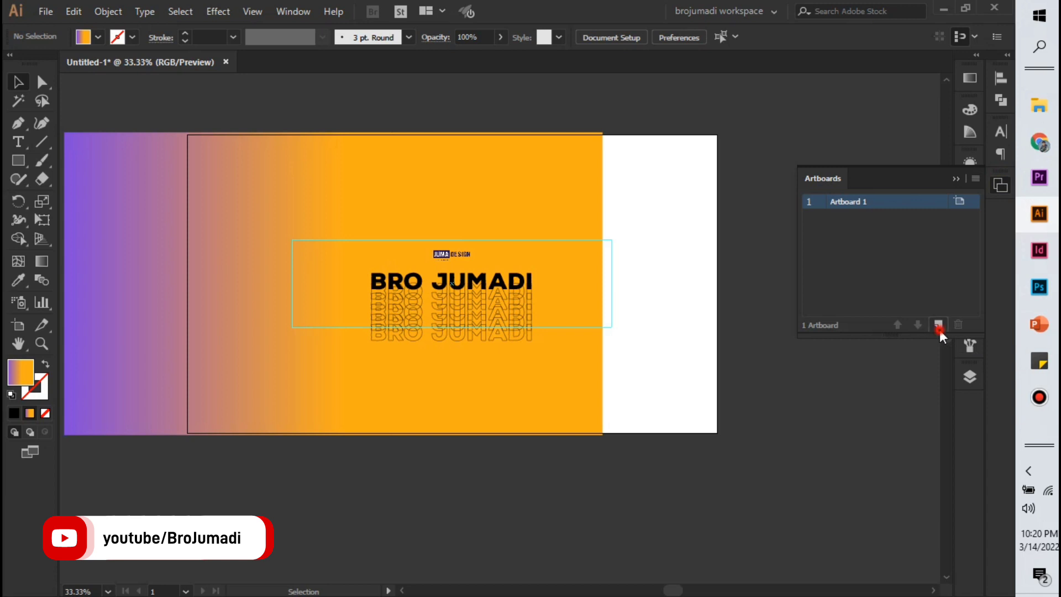
left_click(956, 179)
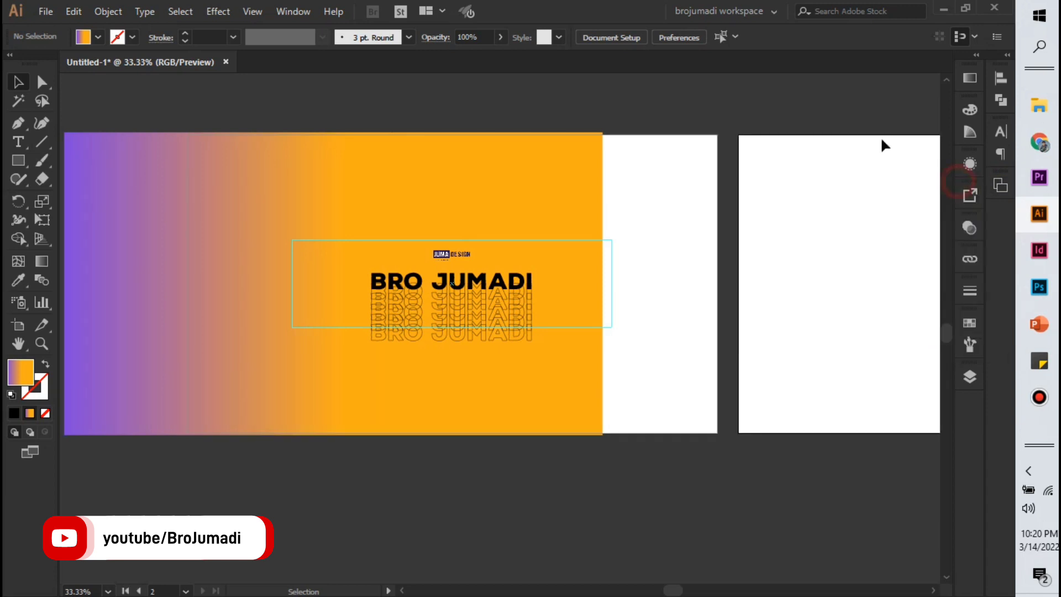
left_click_drag(871, 187, 408, 201)
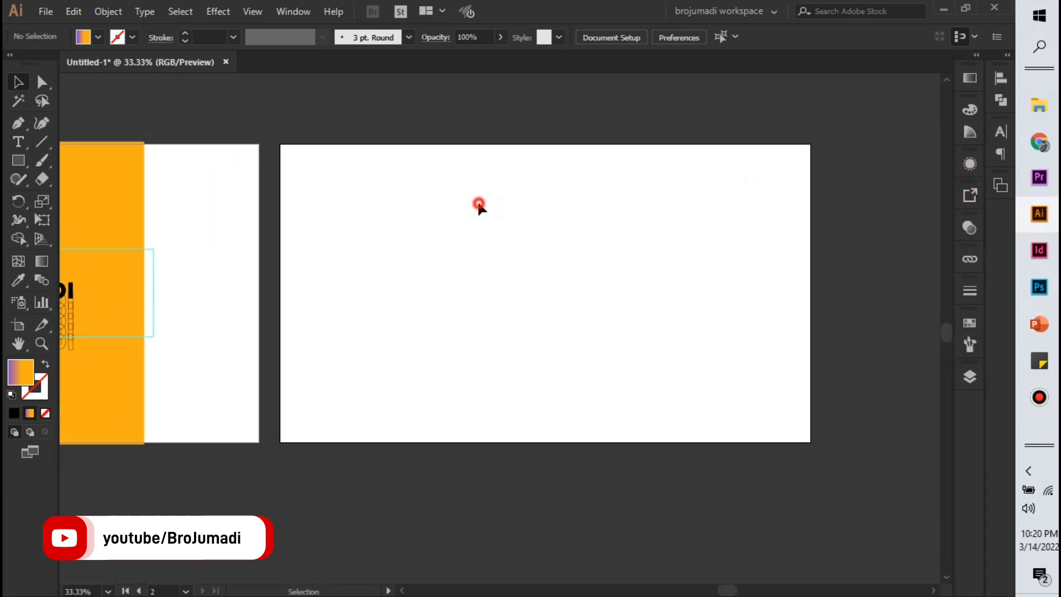
Set Artboard 2 to Y 800 px, width 800 px and height 800 px
left_click(24, 326)
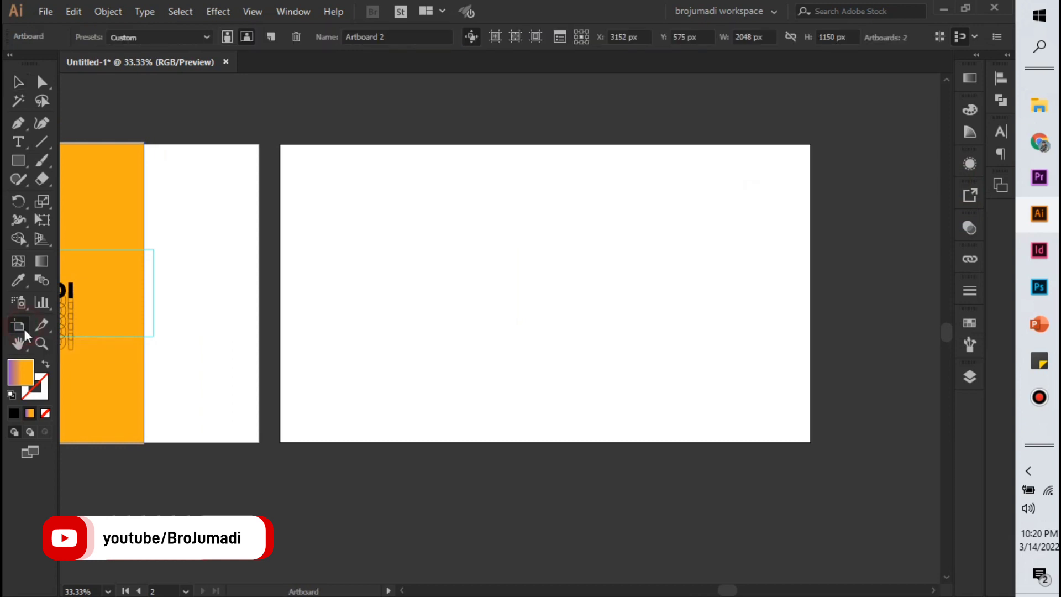
left_click(354, 202)
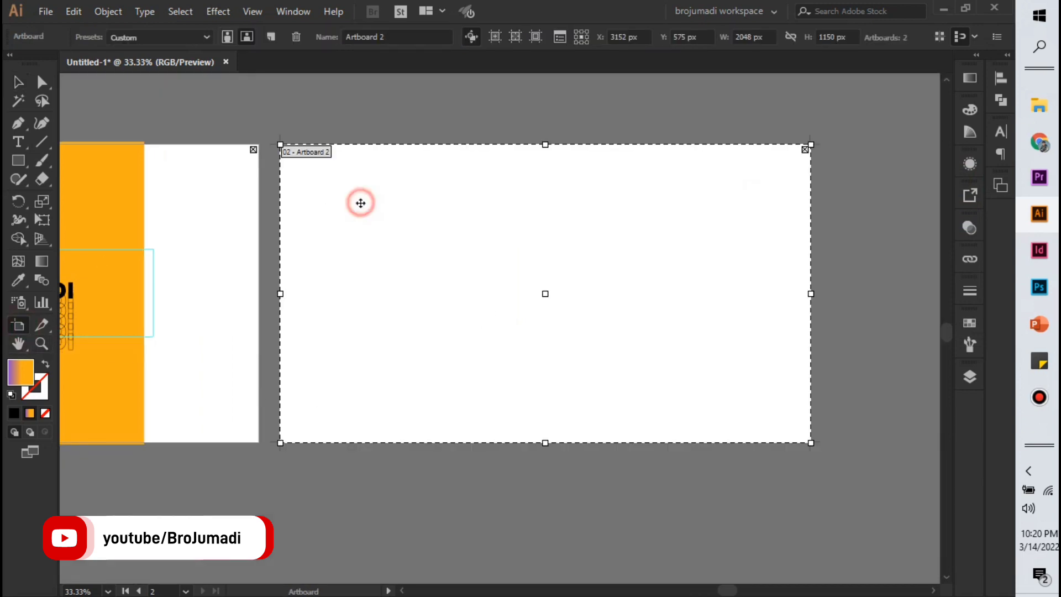
left_click(696, 37)
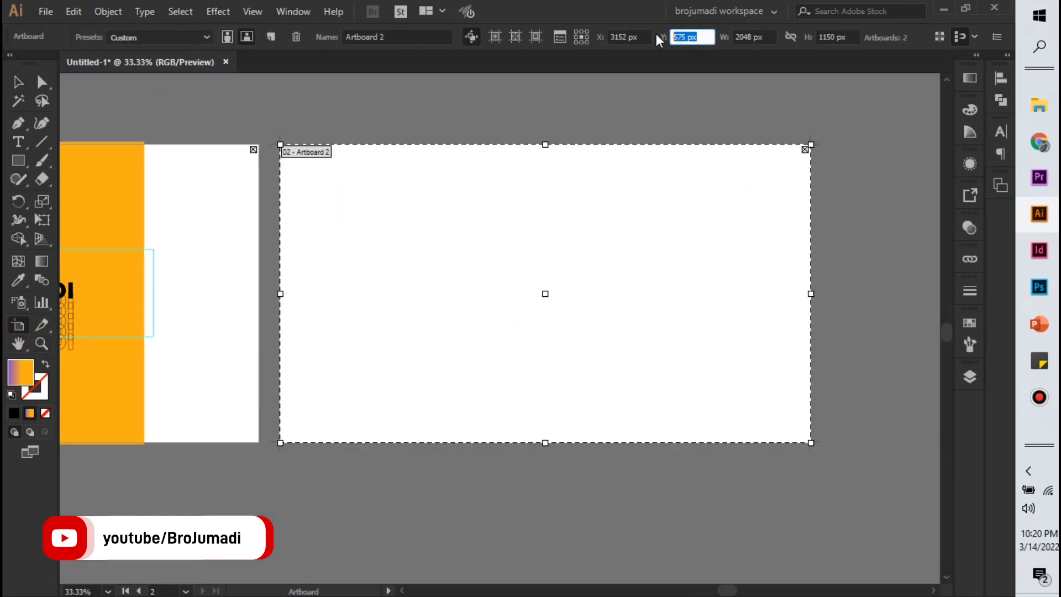
type("800")
key("Return")
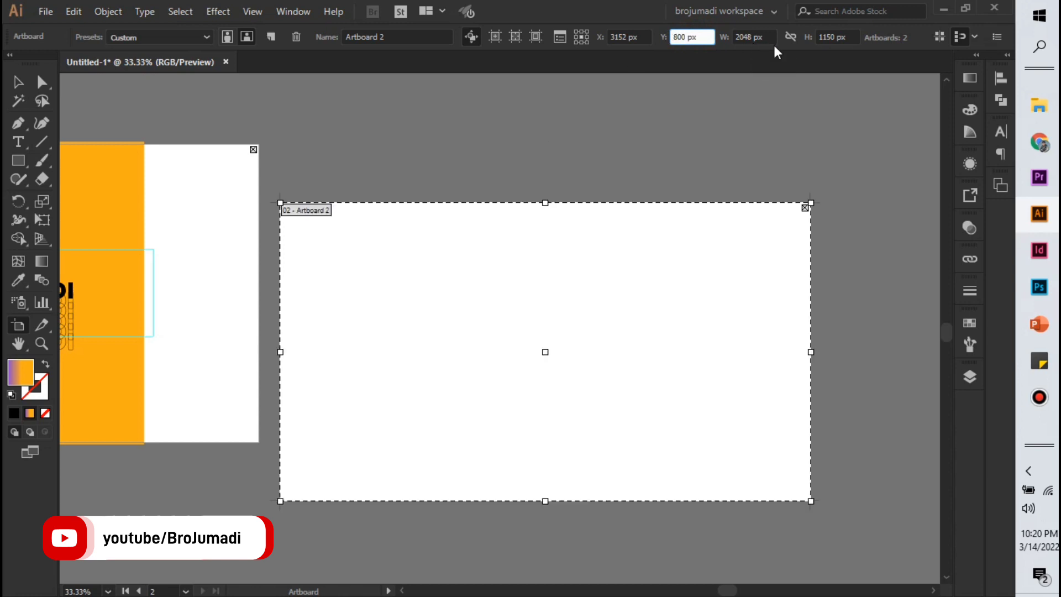
left_click(767, 37)
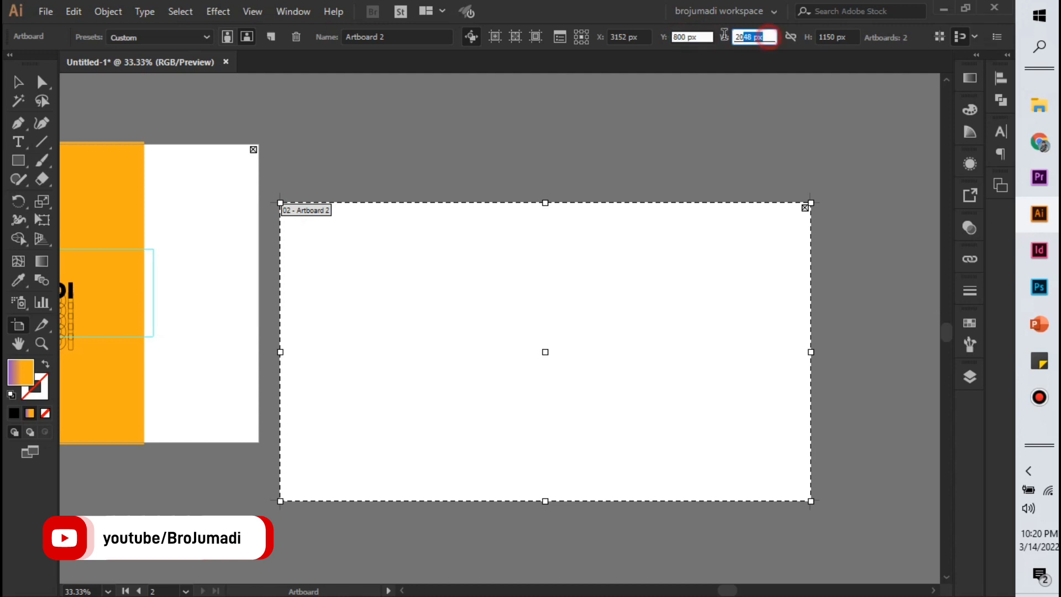
type("800")
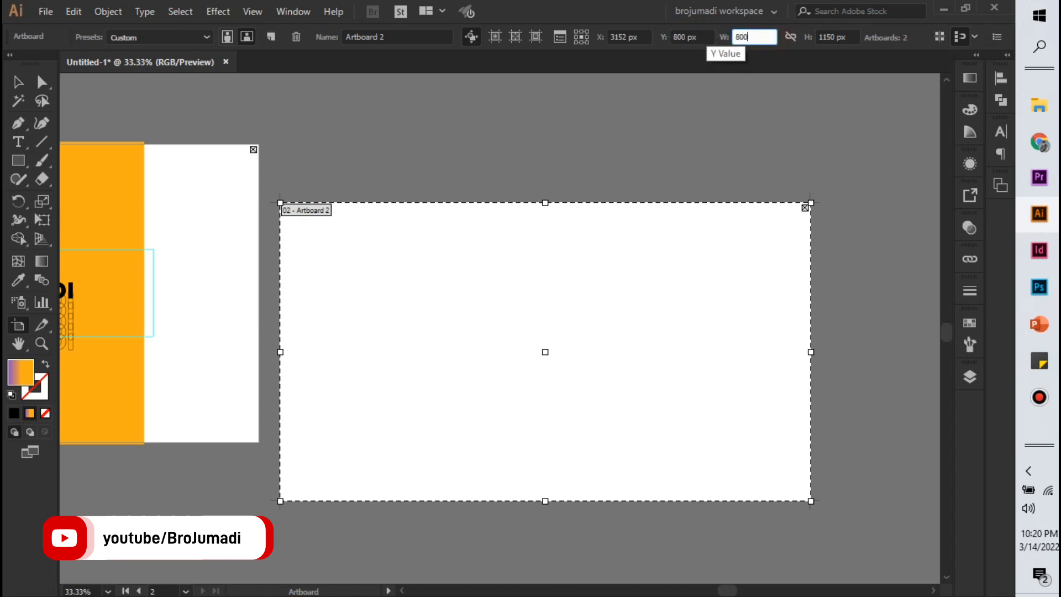
key("Tab")
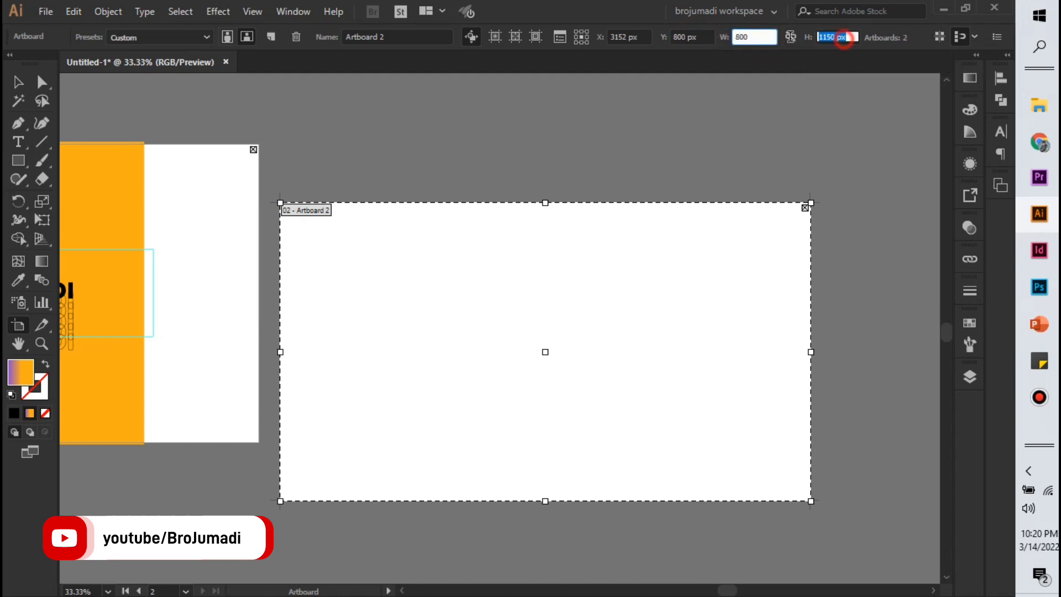
type("800")
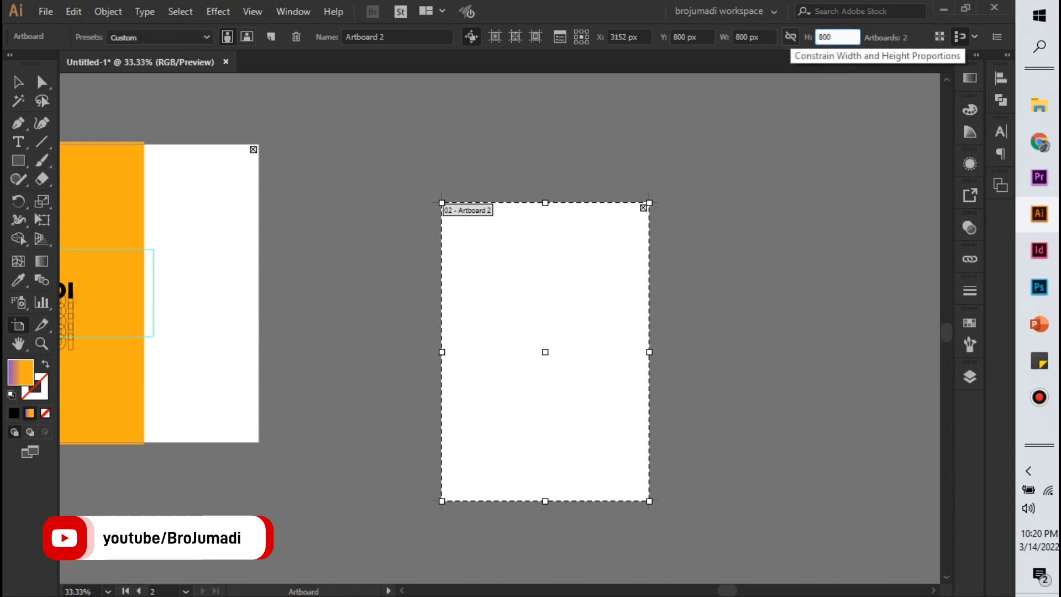
key("Return")
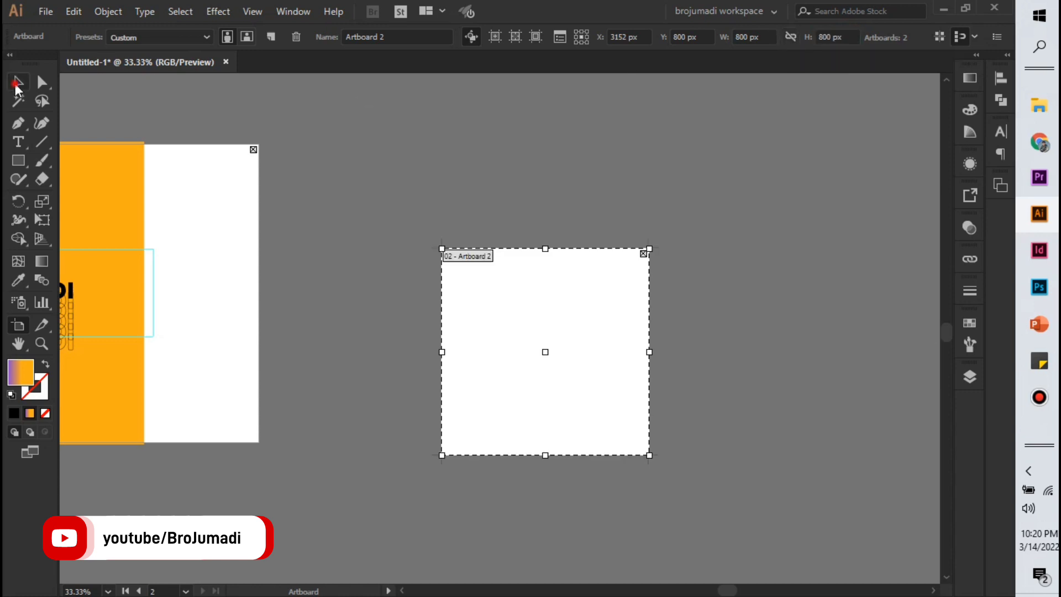
Move the square artboard up and to the left beside the banner
left_click(16, 83)
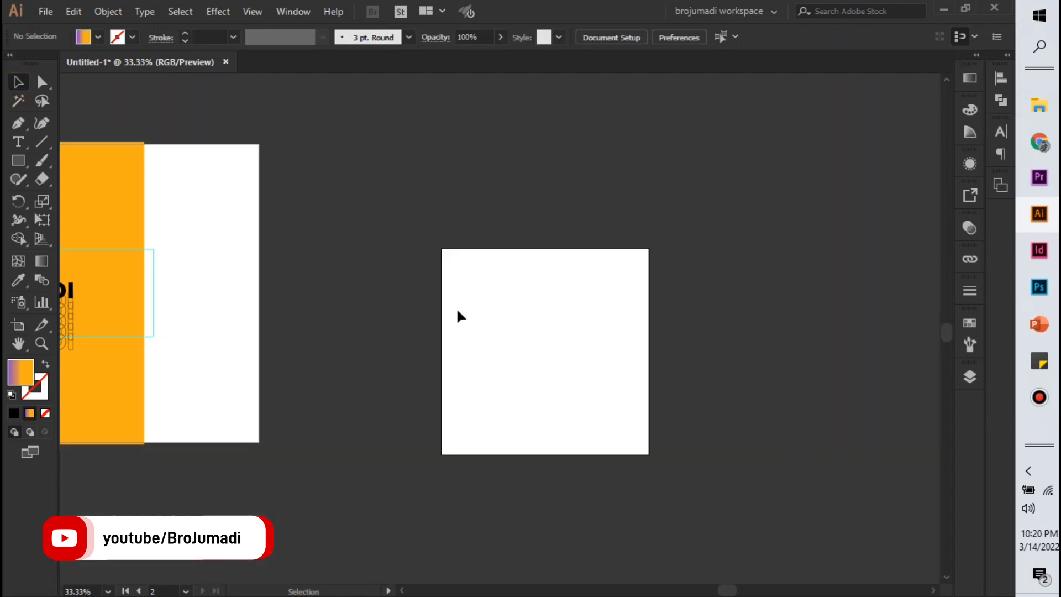
key("shift+o")
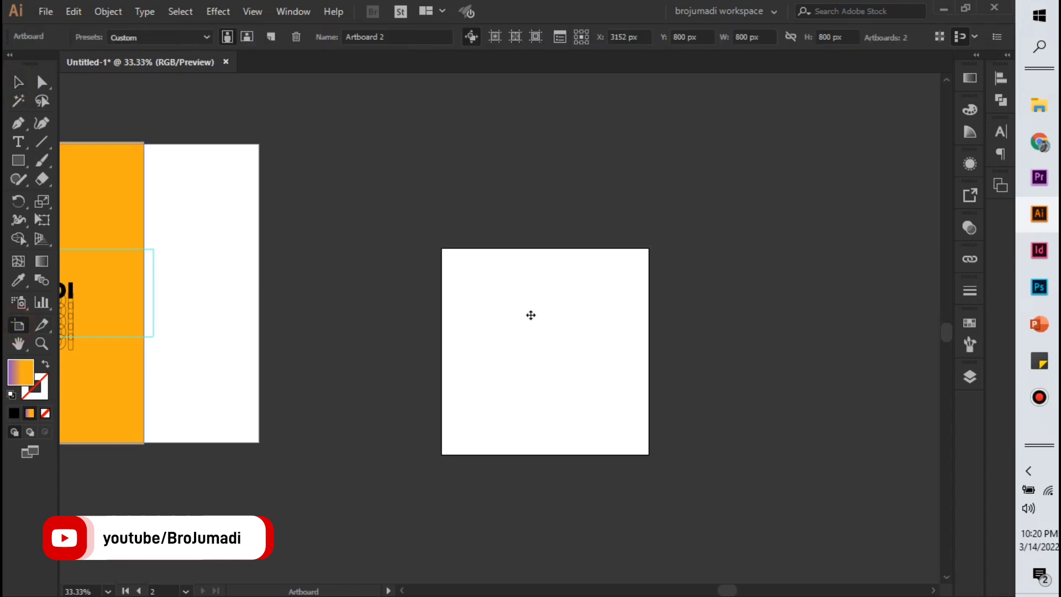
mouse_move(544, 302)
left_mouse_down()
mouse_move(490, 254)
mouse_move(430, 236)
left_mouse_up()
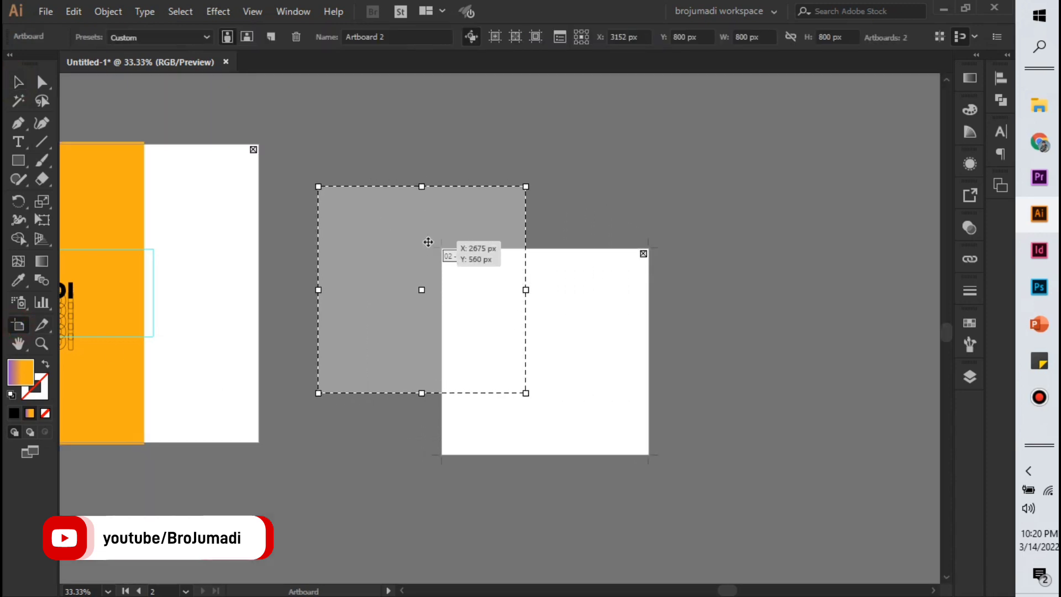
left_click(18, 83)
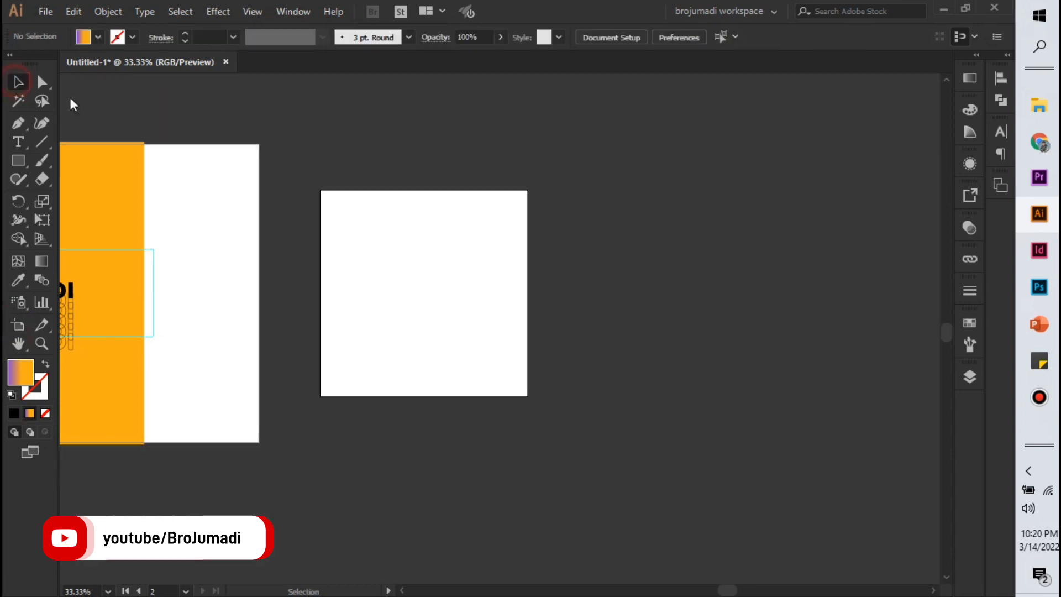
Centre the gradient background rectangle horizontally on the banner
left_click_drag(327, 218, 625, 217)
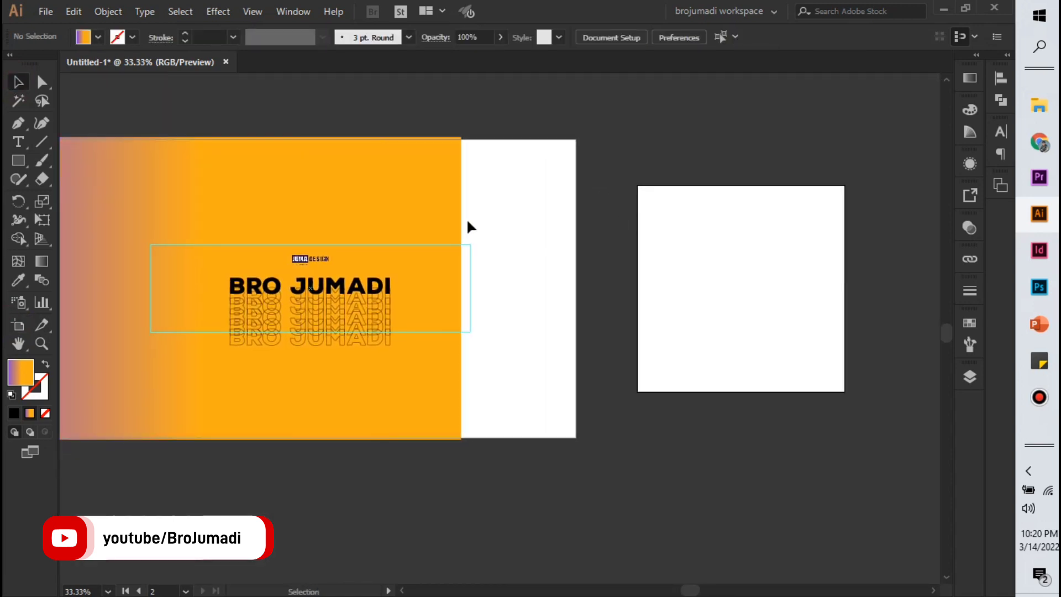
left_click(390, 191)
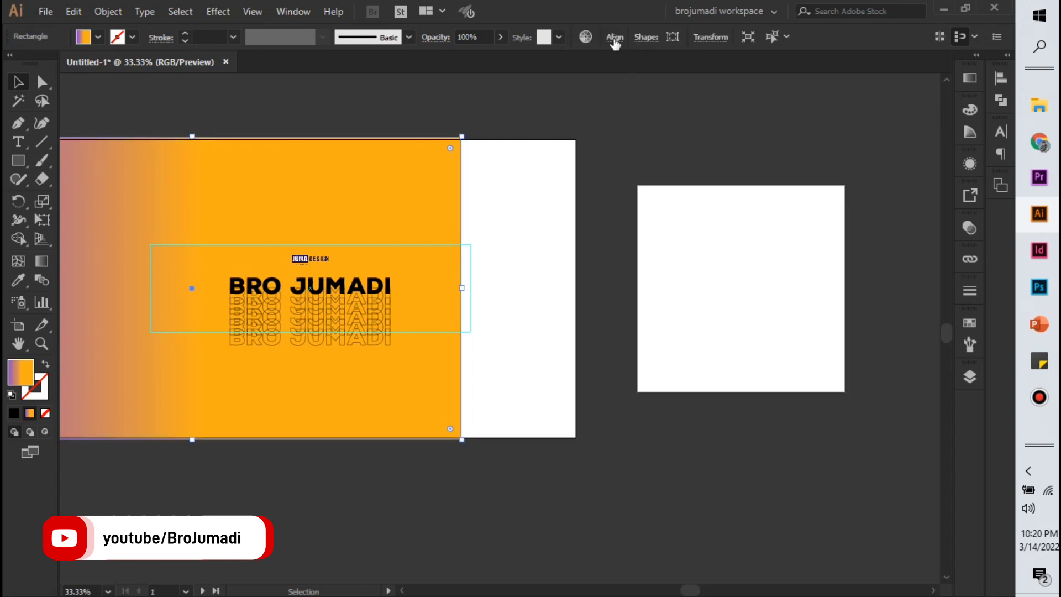
left_click(615, 37)
left_click(485, 78)
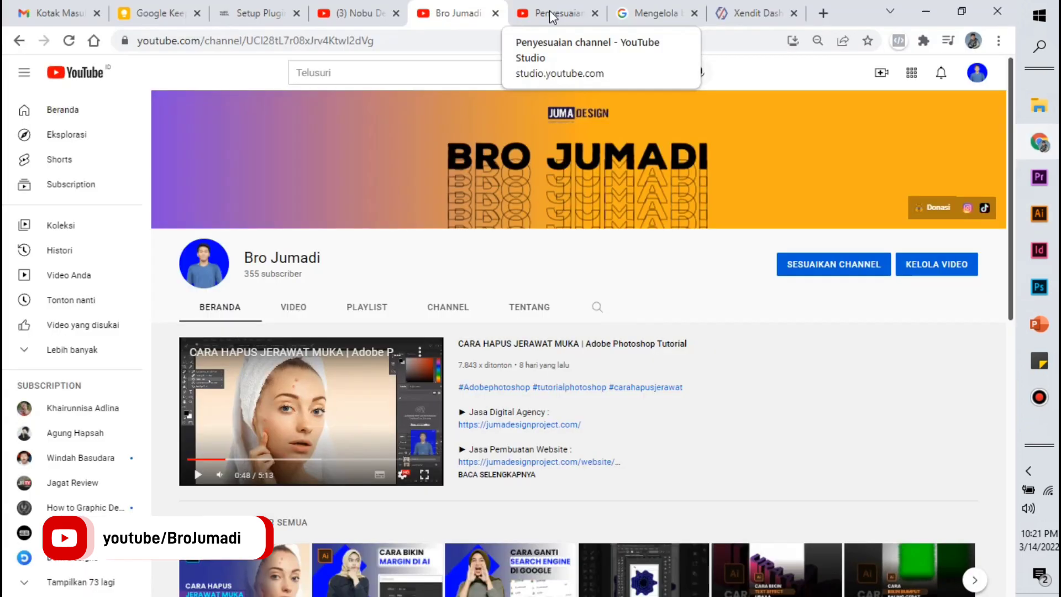
Show the Branding tab on the Penyesuaian channel page to check the current profile photo
left_click(550, 15)
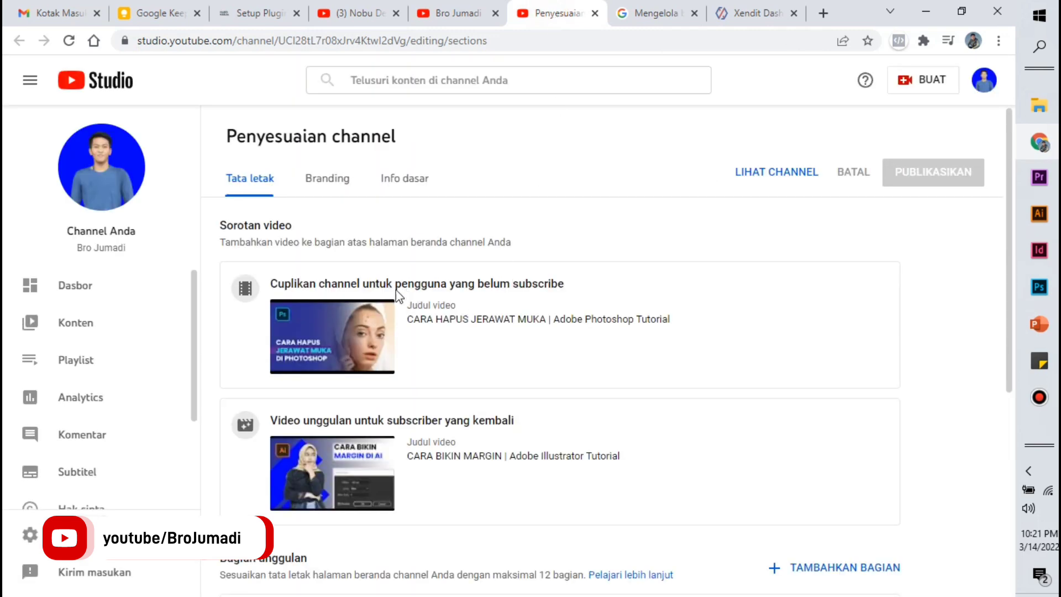
left_click(332, 183)
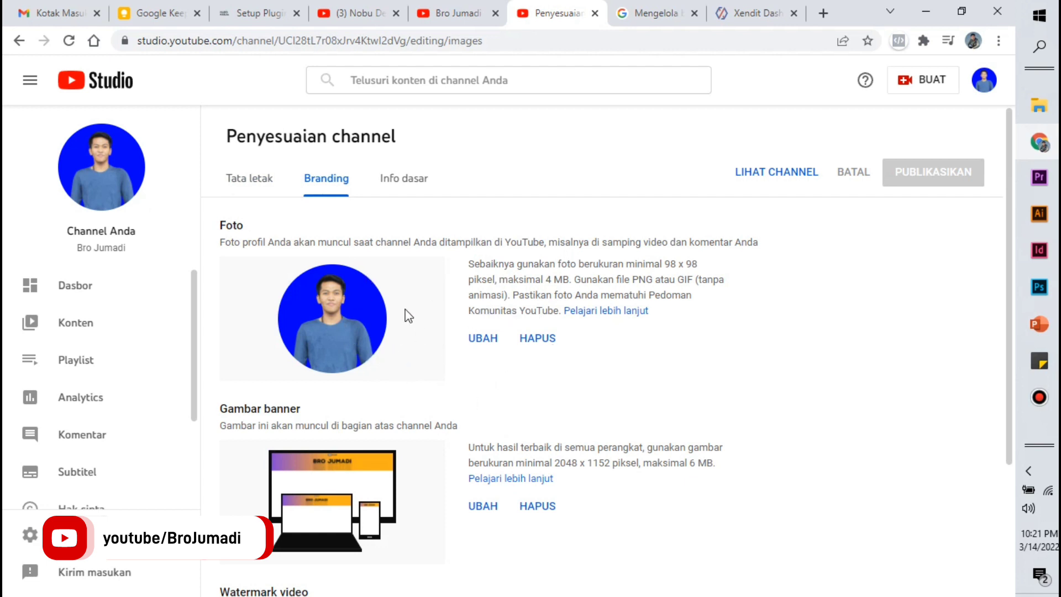
scroll(408, 316, "down", 3)
scroll(412, 316, "up", 3)
Draw an 800 x 800 px gradient rectangle over the square second artboard
left_click(1039, 213)
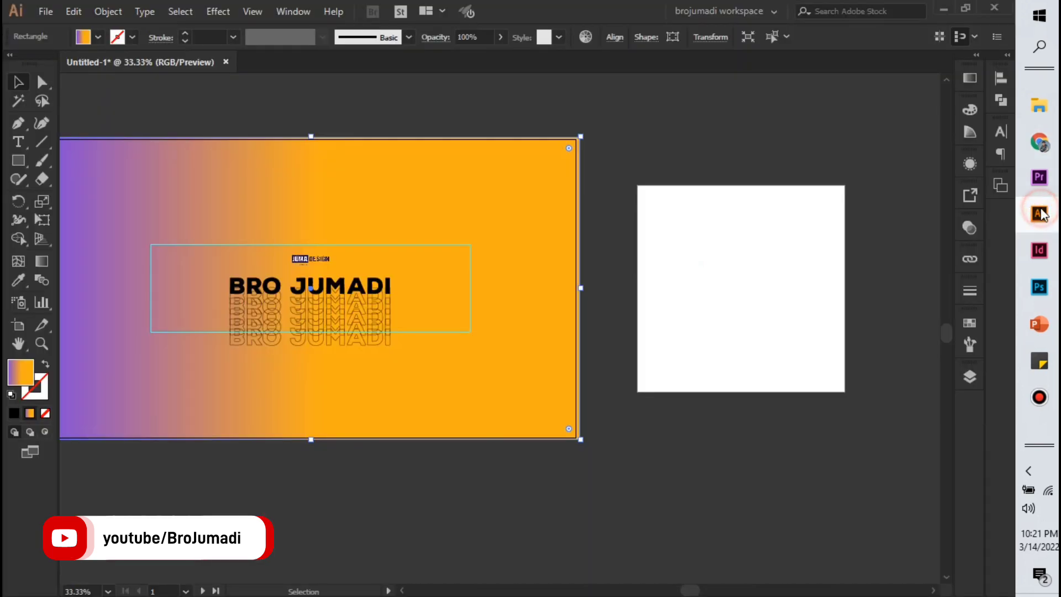
left_click(832, 224)
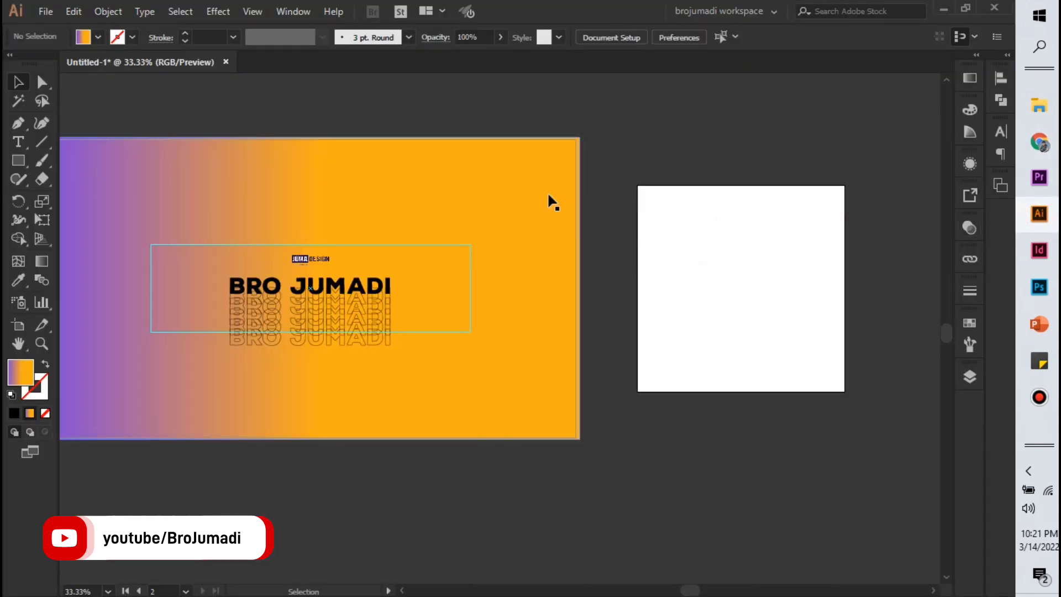
left_click_drag(793, 253, 641, 253)
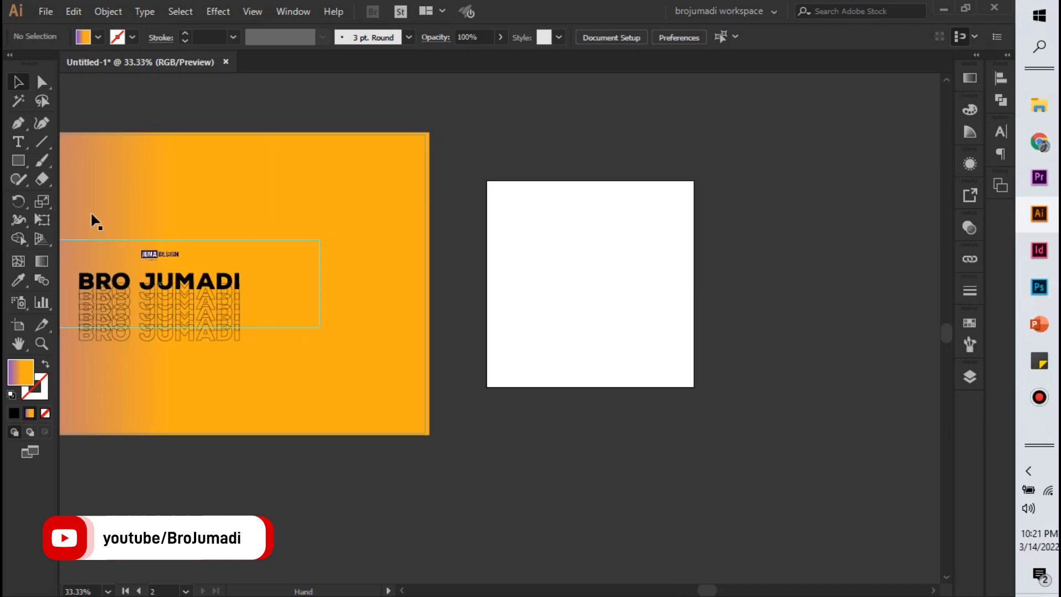
left_click(26, 164)
left_click_drag(486, 178, 705, 395)
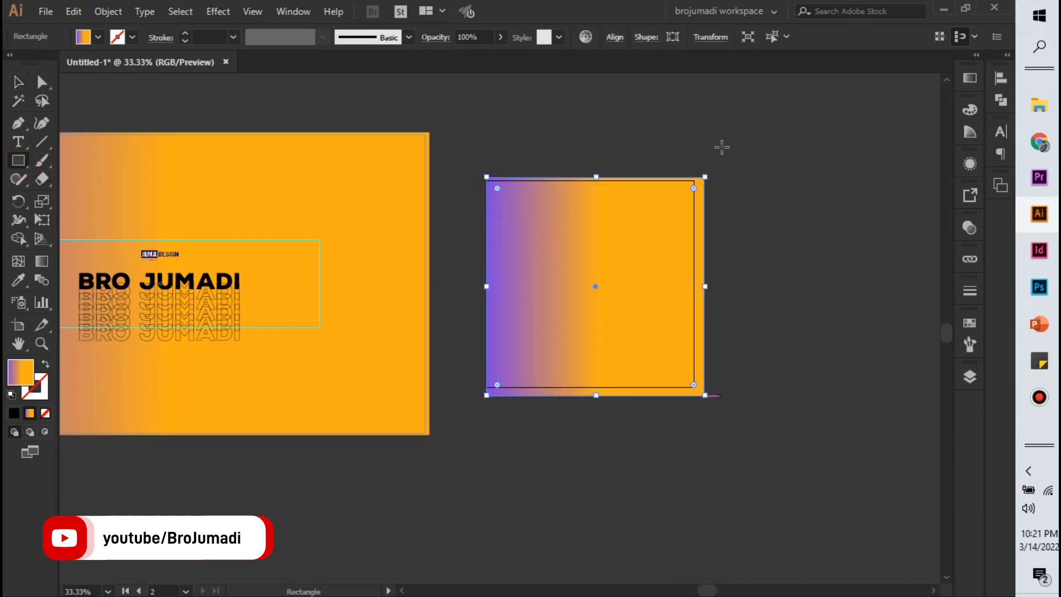
Centre the square horizontally and vertically on the artboard
left_click(24, 80)
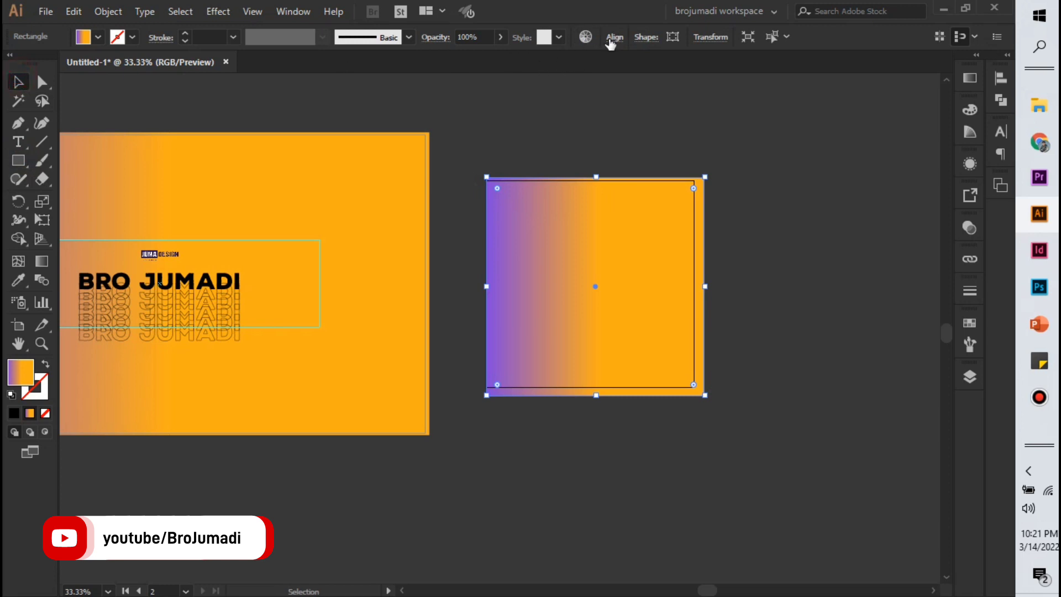
left_click(613, 39)
left_click(486, 78)
left_click(581, 79)
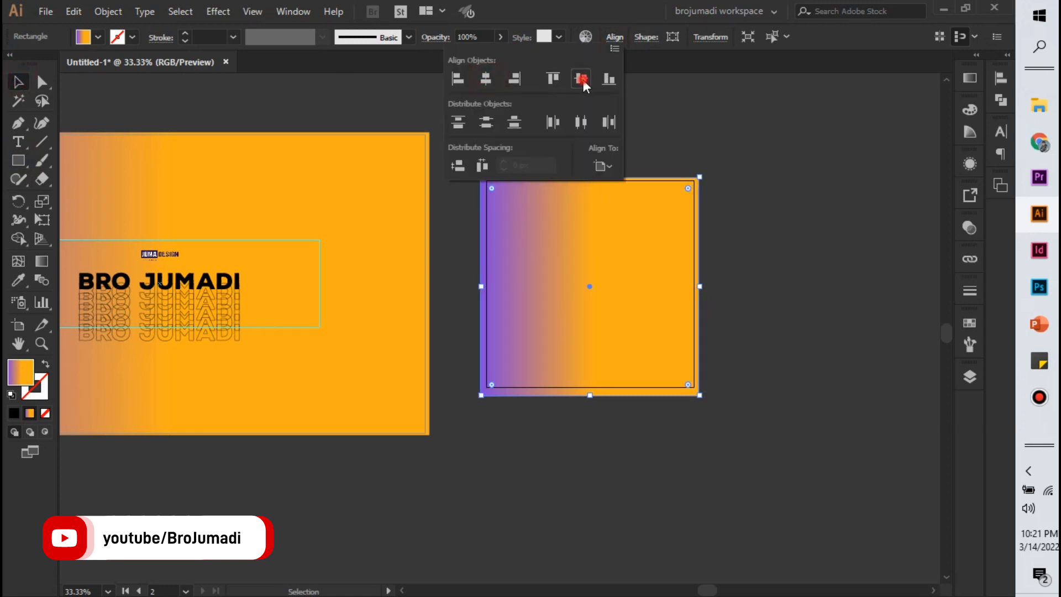
left_click(655, 113)
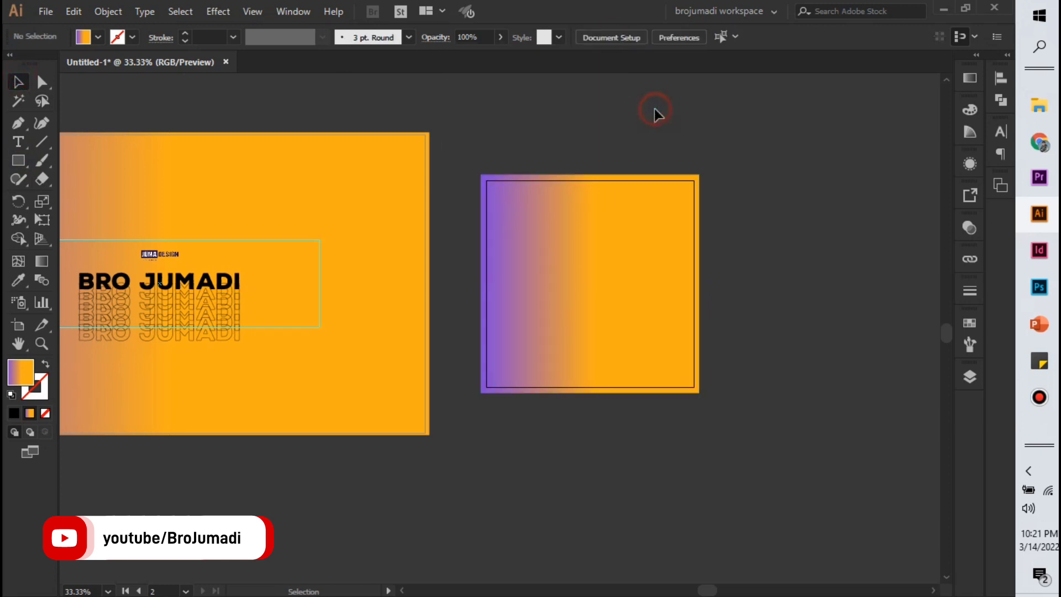
scroll(501, 257, "down", 1)
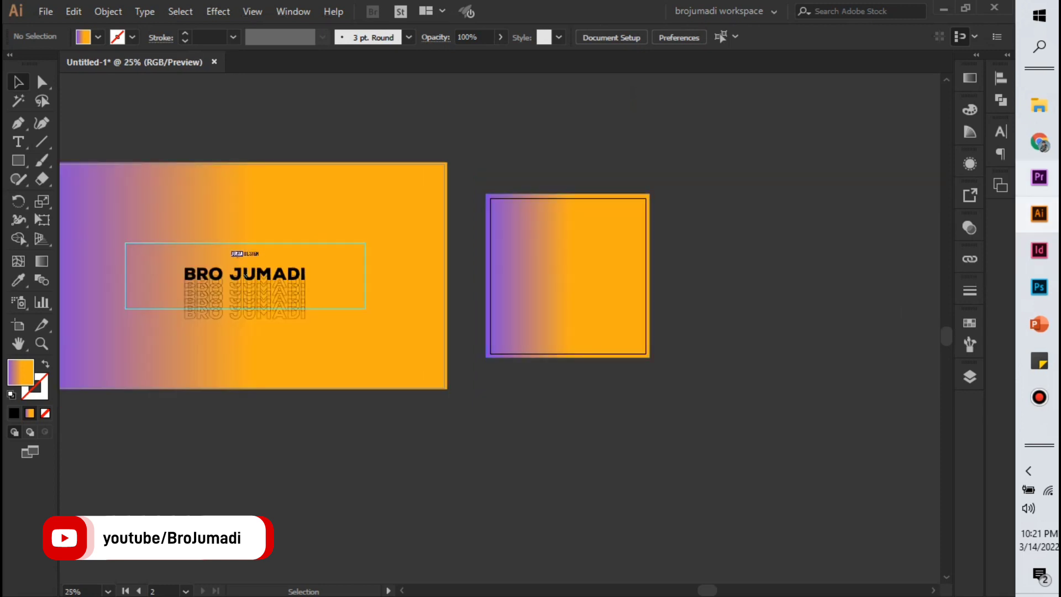
left_click(1039, 105)
Drop Logo JDP Putih.png onto the gradient square and centre it both ways
left_click_drag(183, 300, 1039, 207)
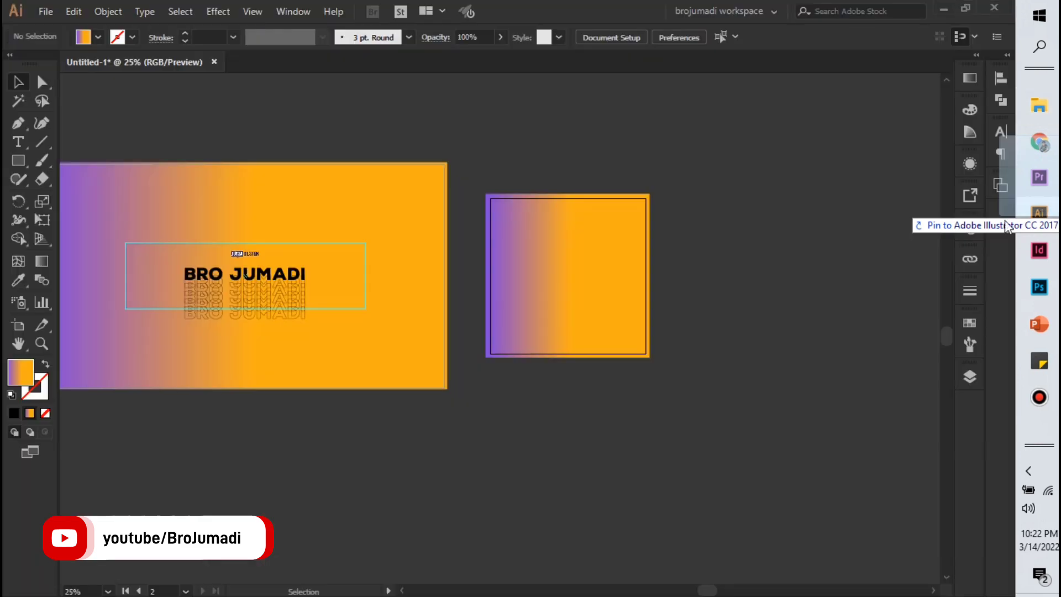
left_click_drag(1040, 207, 579, 266)
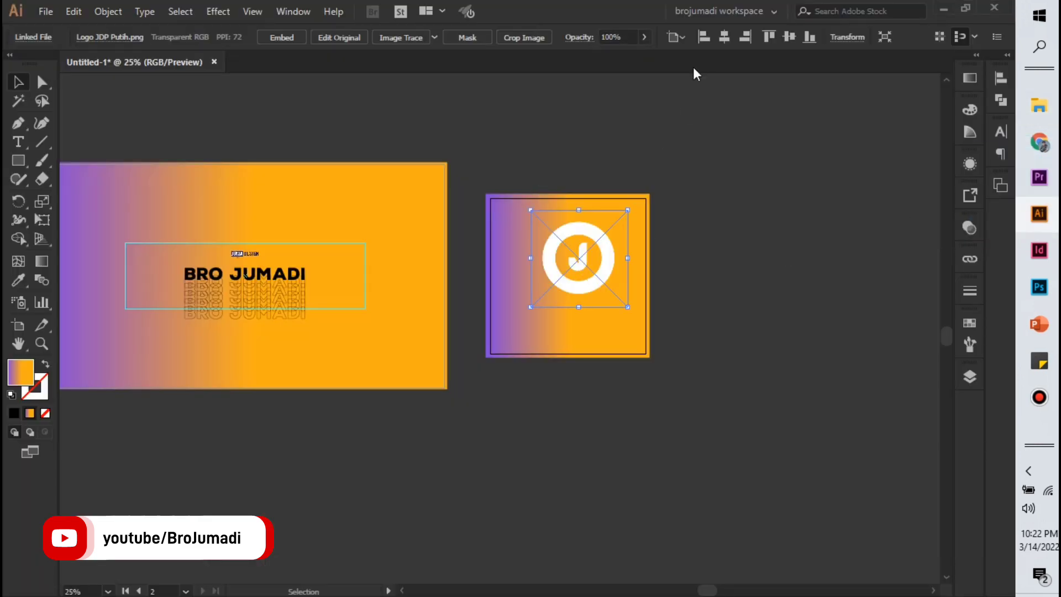
left_click(724, 38)
left_click(789, 37)
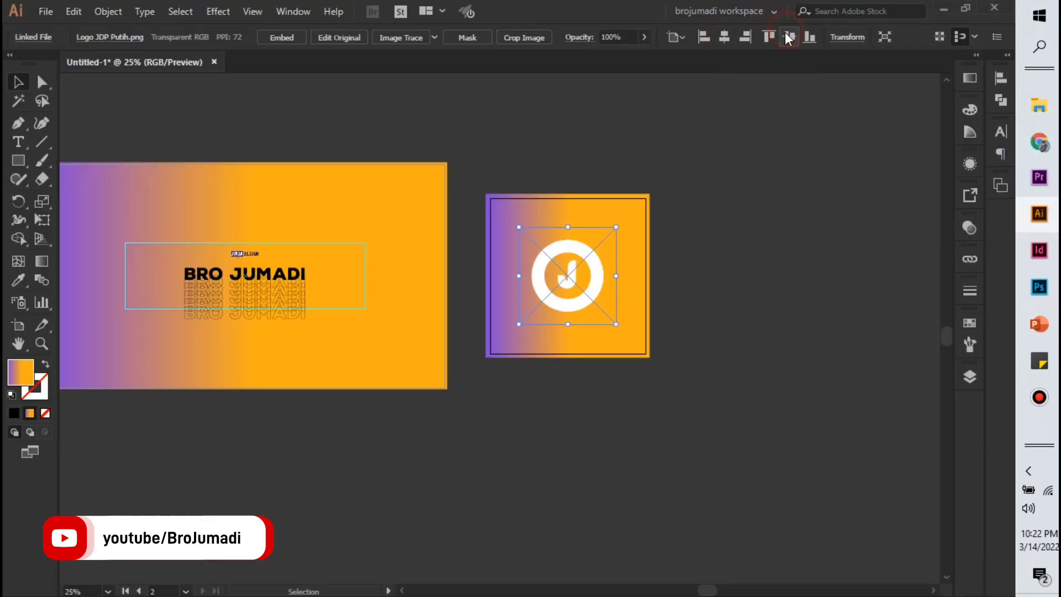
left_click(753, 185)
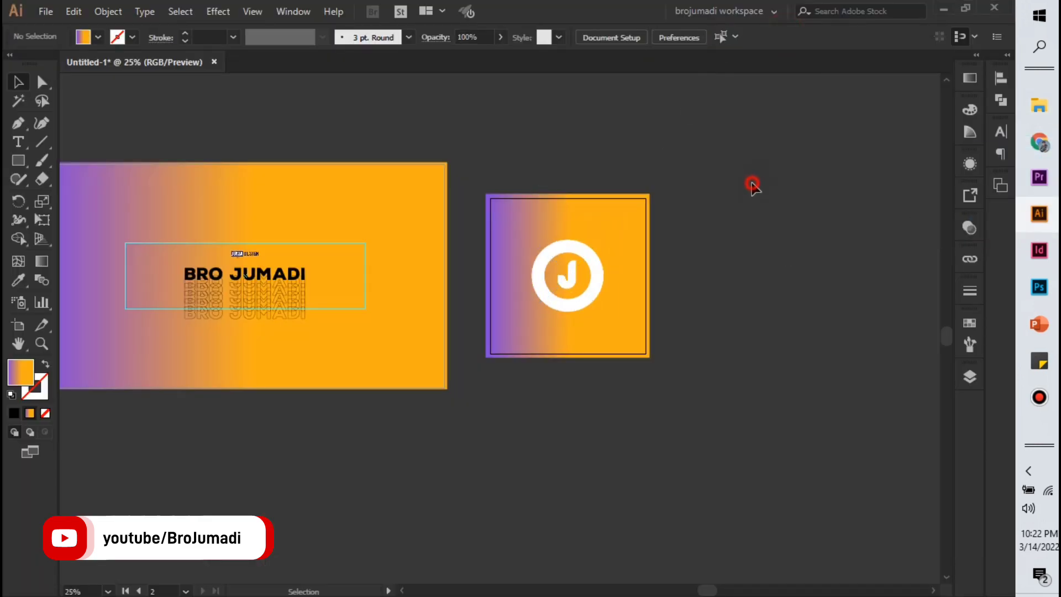
Enlarge the logo to fill the square, keeping it centred horizontally and vertically
left_click(602, 274)
left_click_drag(617, 274, 650, 279)
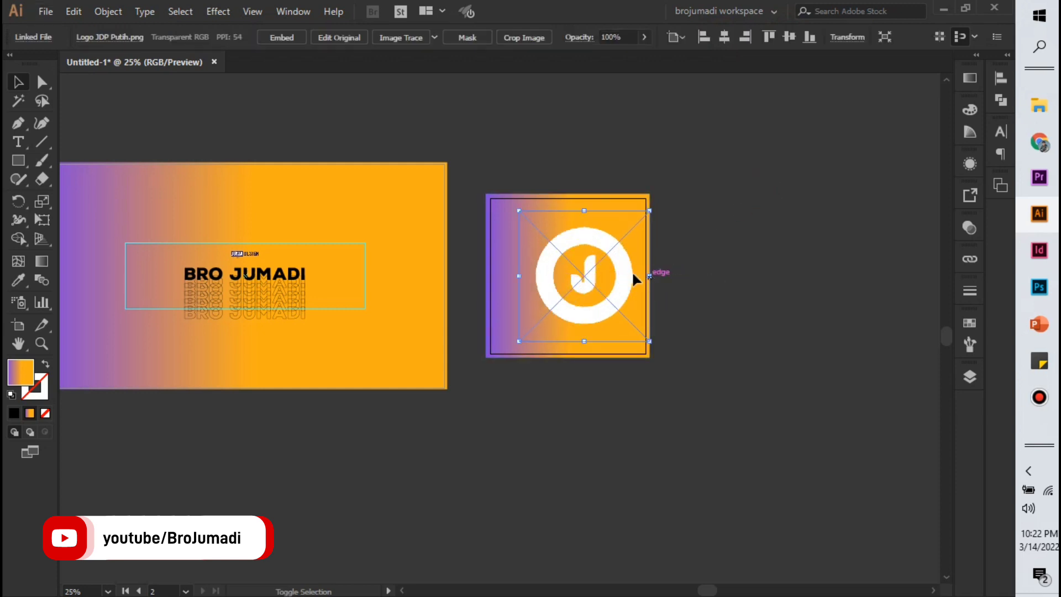
left_click(725, 36)
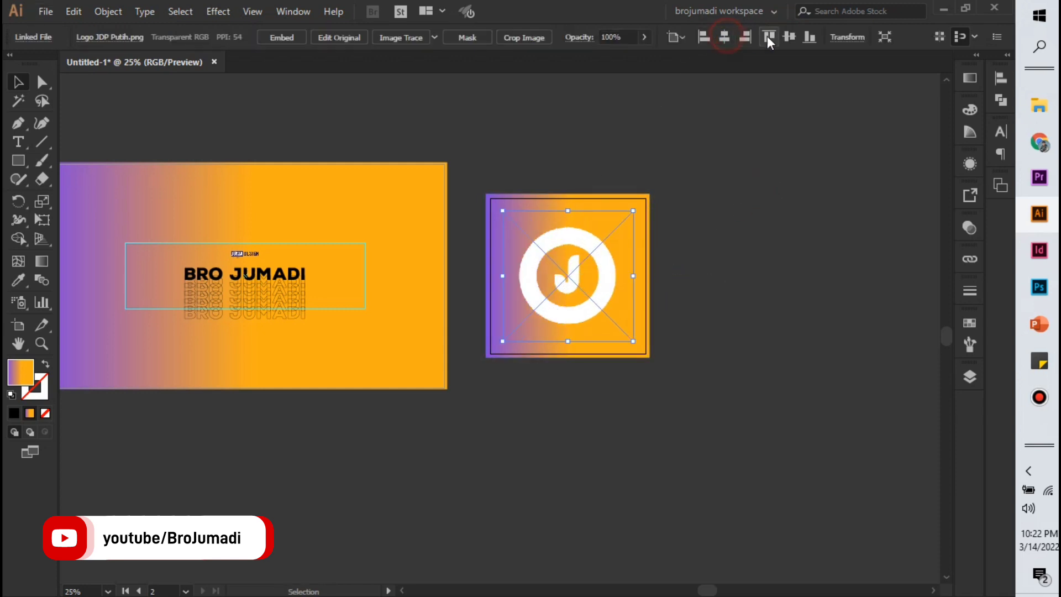
left_click(789, 37)
left_click_drag(502, 211, 492, 197)
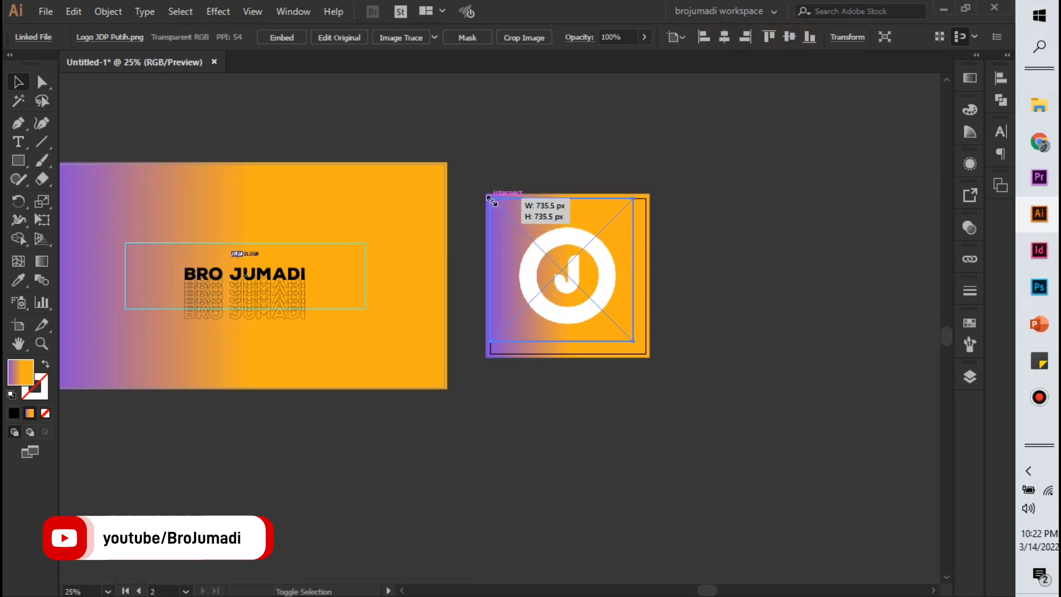
left_click_drag(634, 341, 657, 358)
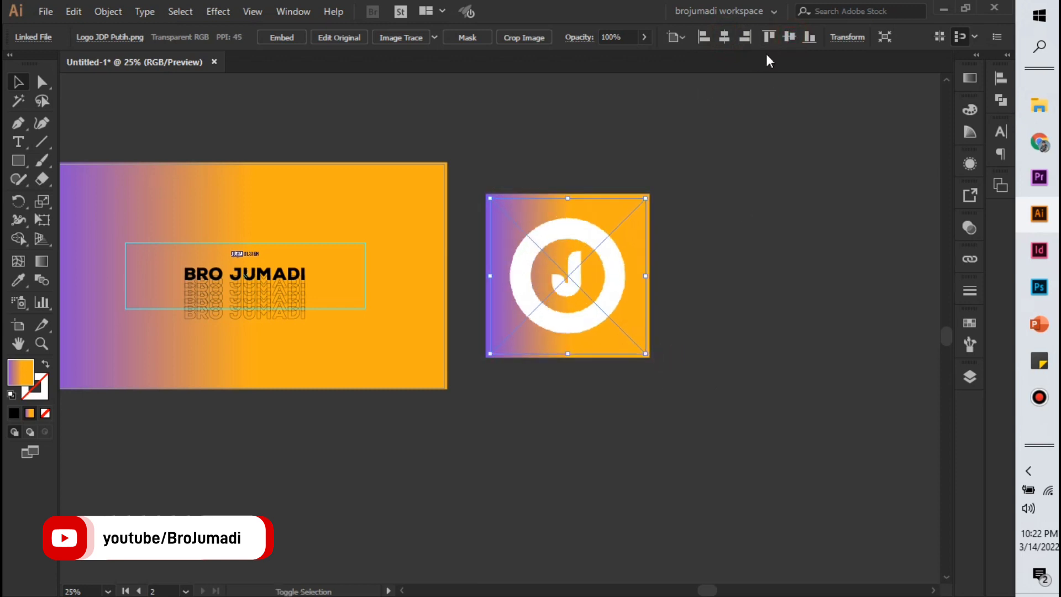
left_click(718, 186)
left_click_drag(552, 159, 678, 422)
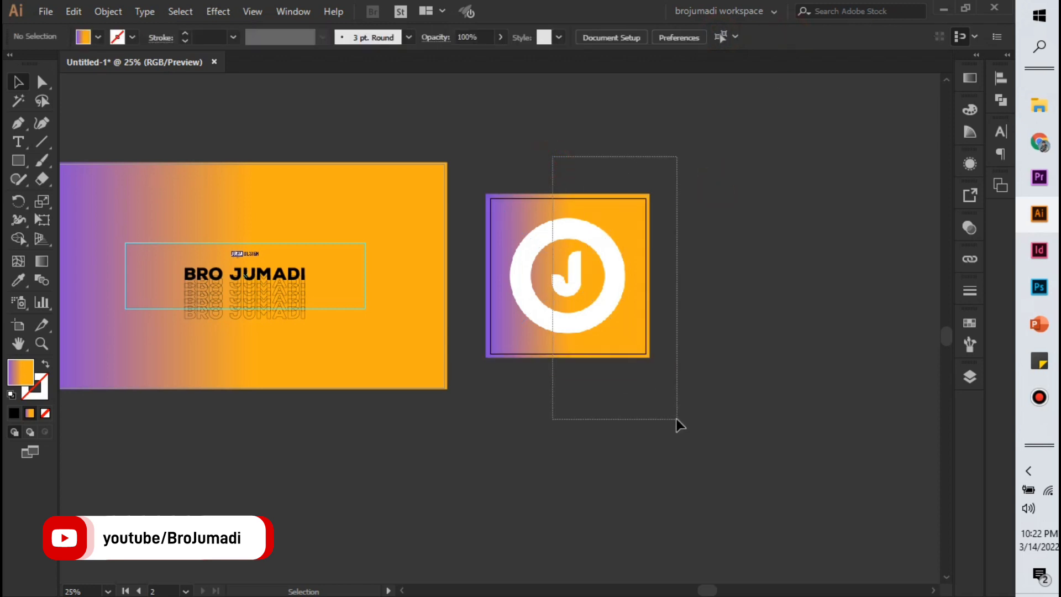
left_click(722, 364)
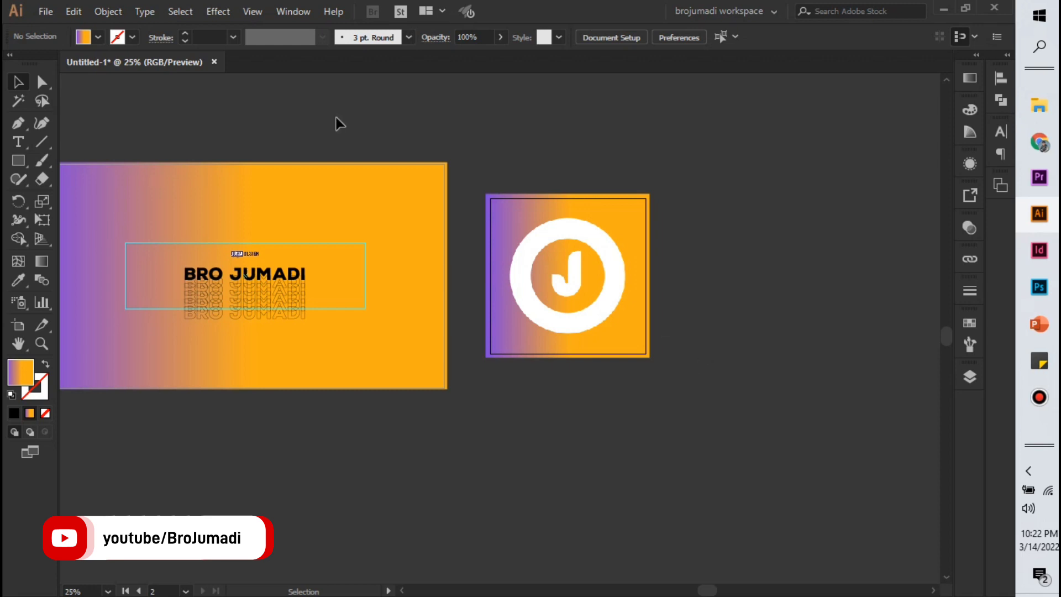
left_click(45, 13)
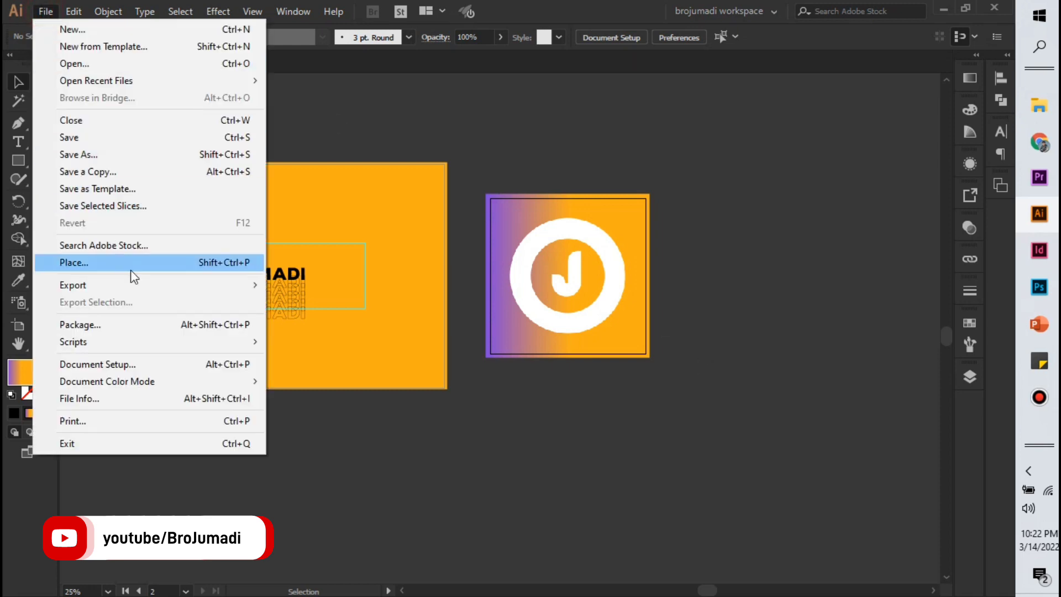
mouse_move(73, 284)
left_click(301, 300)
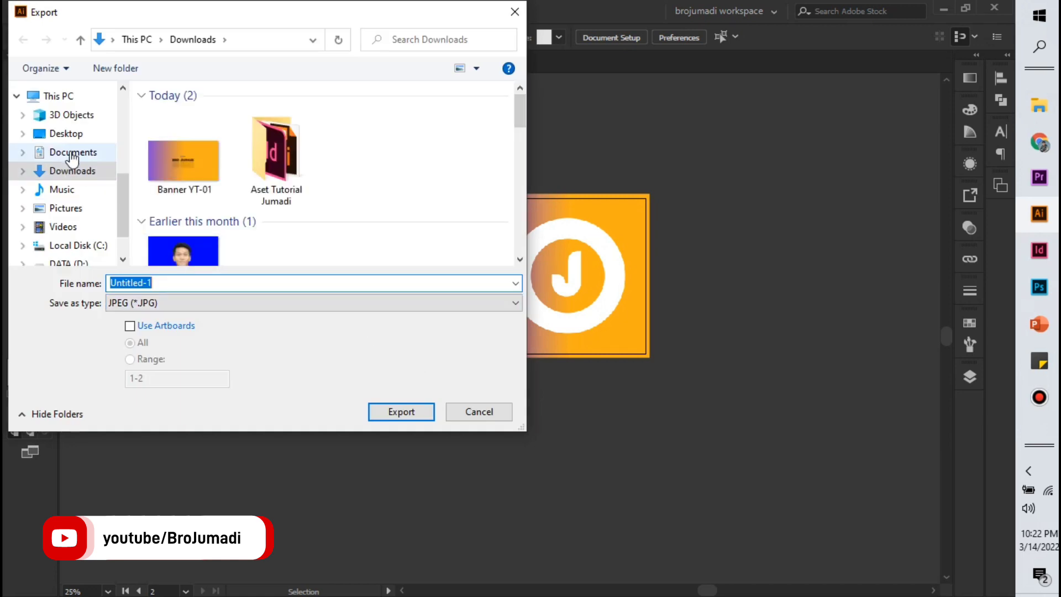
Set up a JPEG export of artboard 1 named 'Foto Profile', then cancel it
left_click(174, 326)
left_click(154, 361)
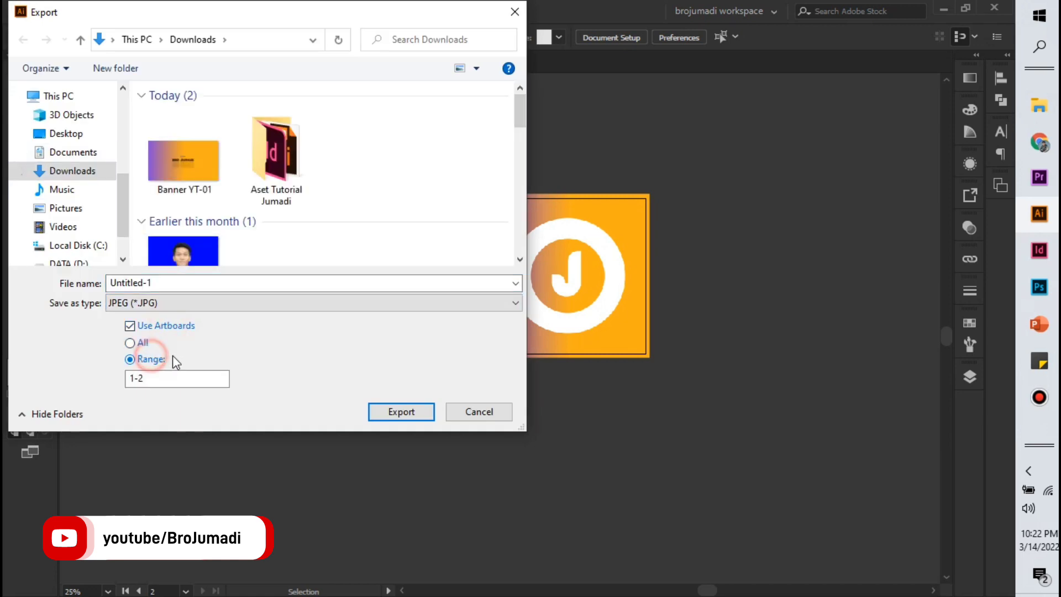
left_click_drag(156, 378, 89, 379)
type("1")
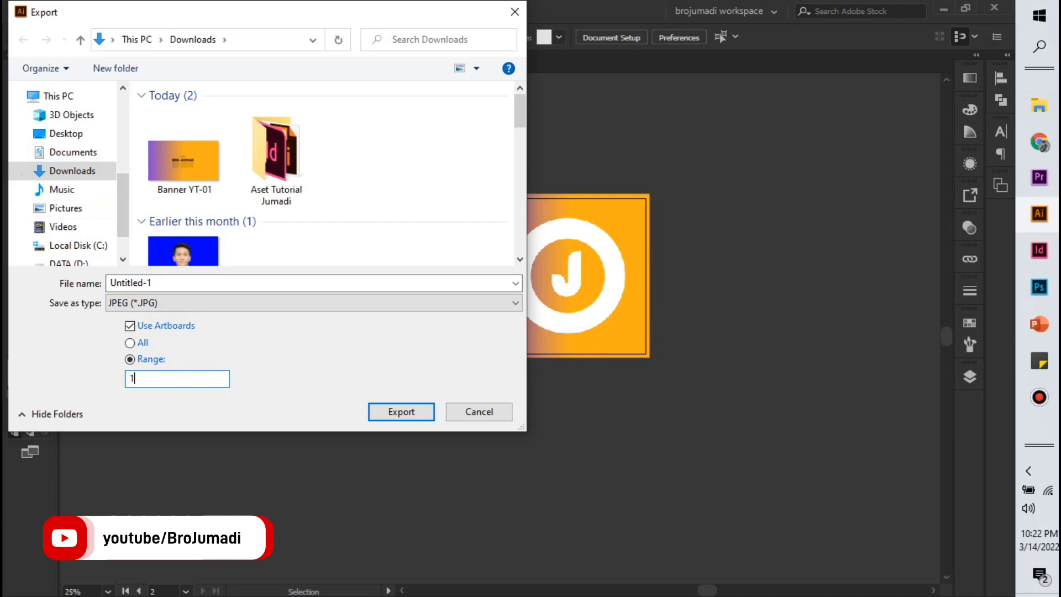
double_click(179, 284)
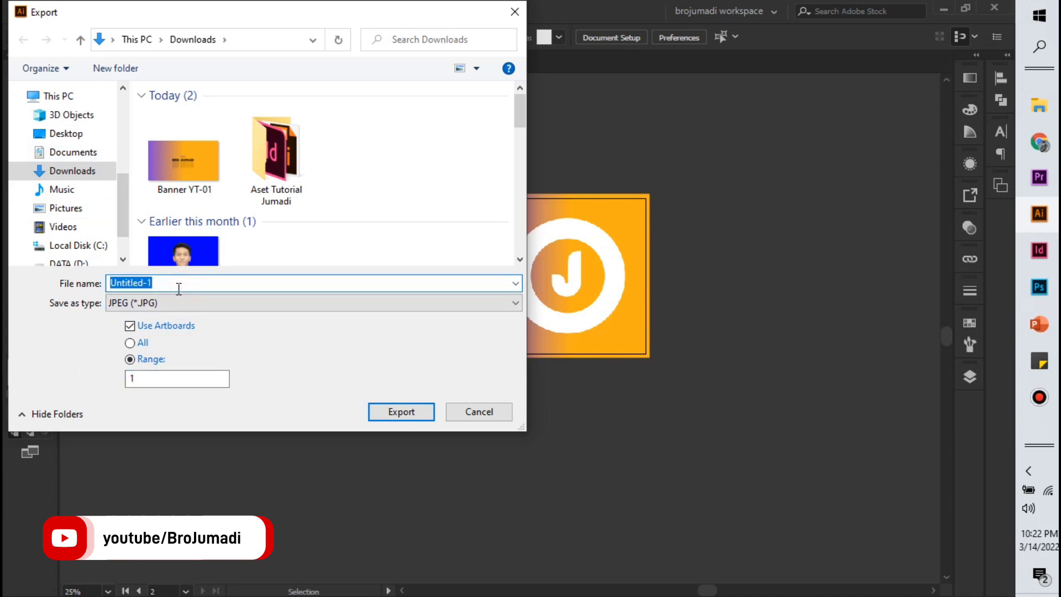
type("Foto Profile")
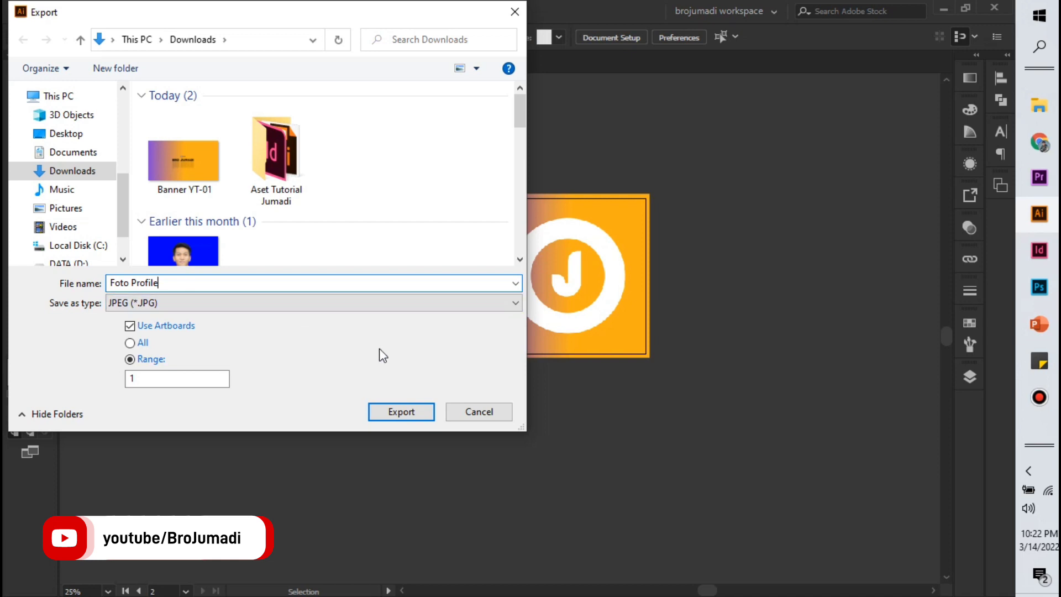
left_click(468, 414)
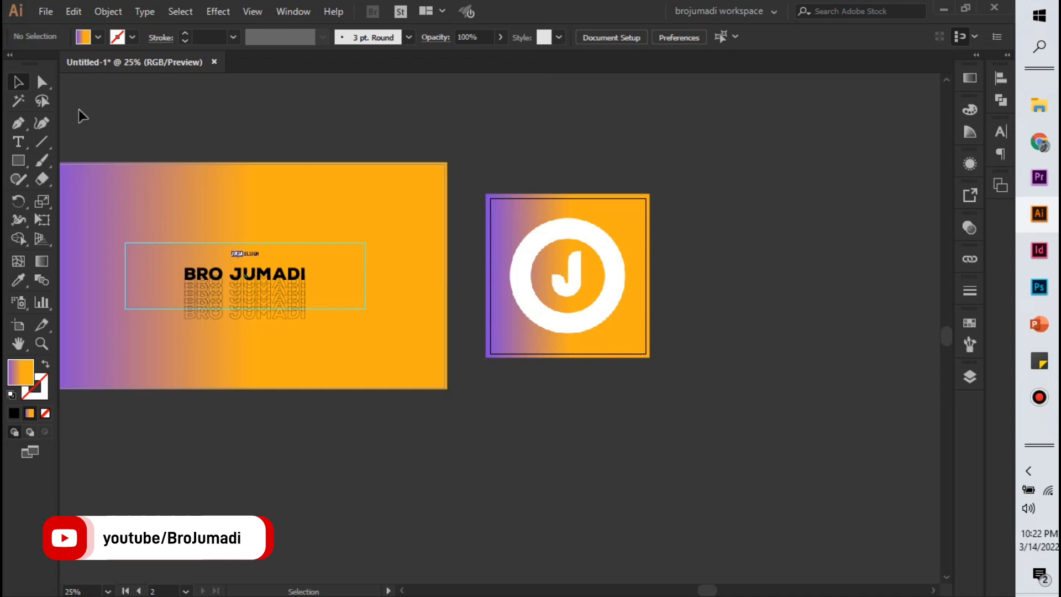
left_click(17, 85)
left_click(1039, 142)
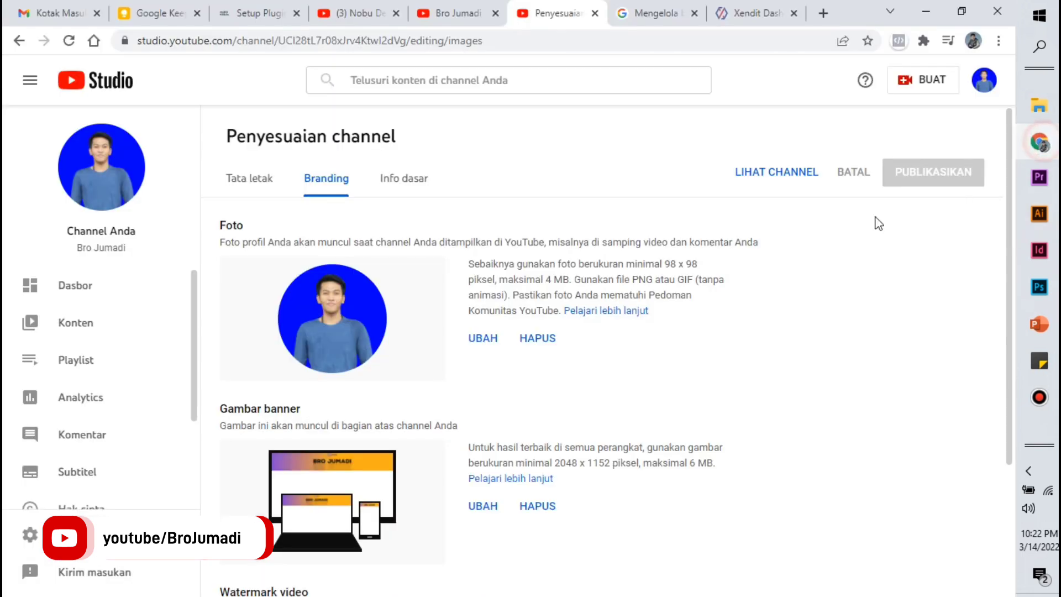
left_click(458, 20)
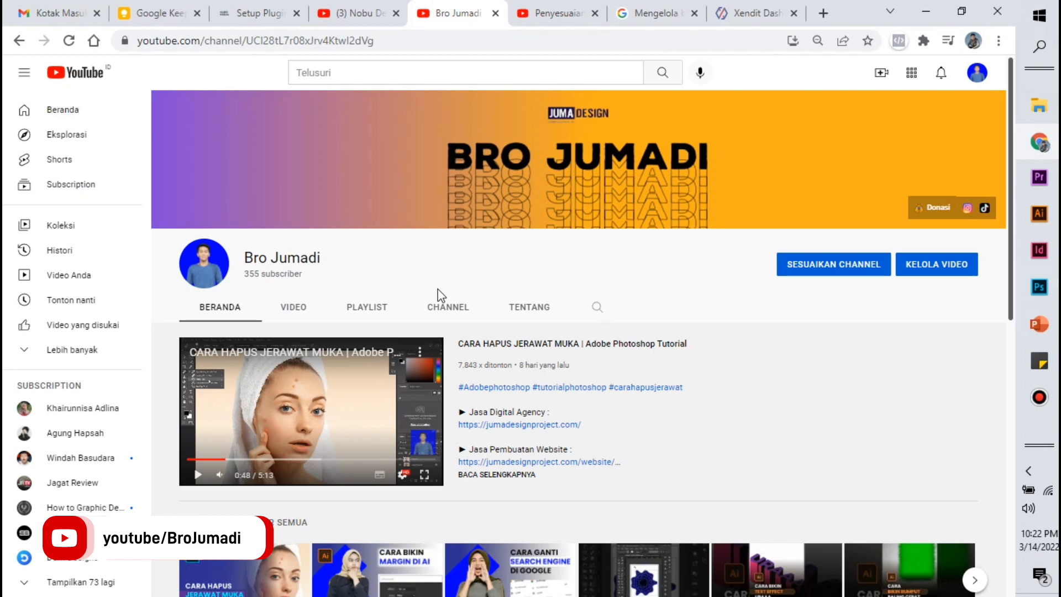
left_click(1040, 213)
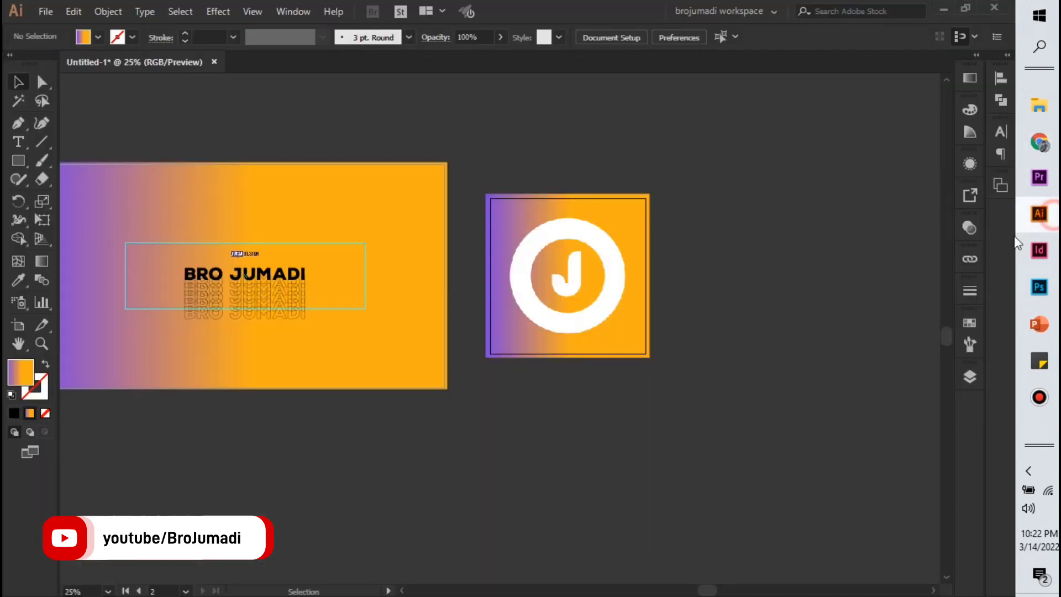
Export only artboard 2 as the JPEG 'Foto YT' into Downloads with default JPEG options
left_click(607, 257)
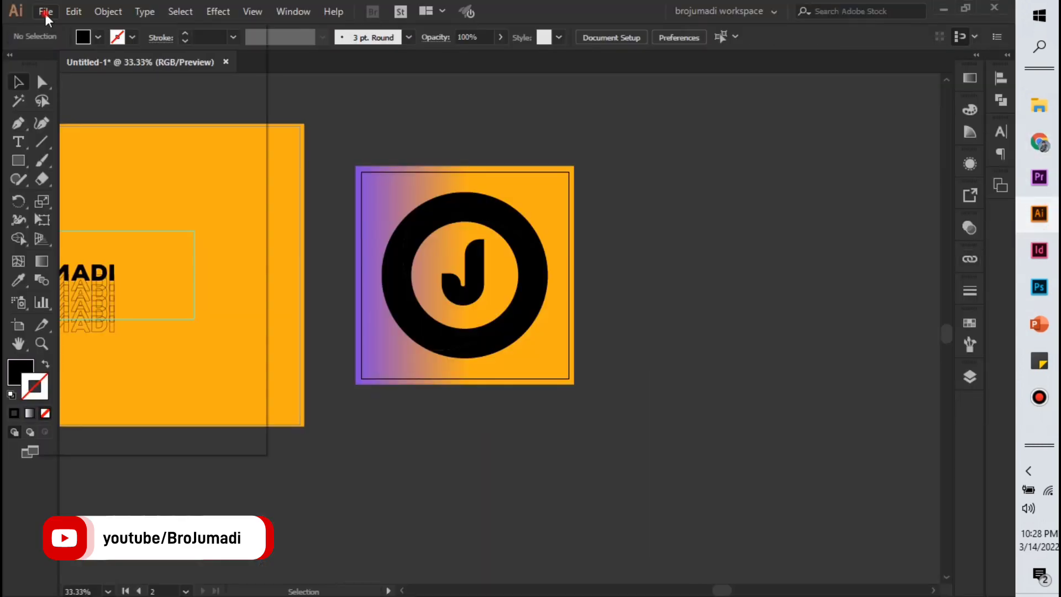
left_click(45, 11)
mouse_move(73, 284)
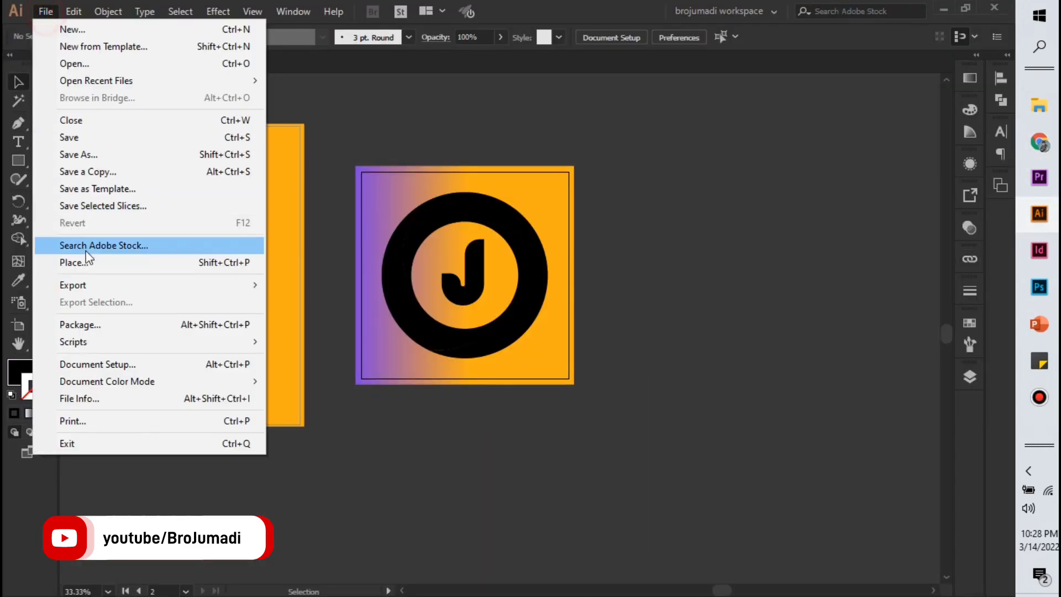
left_click(303, 301)
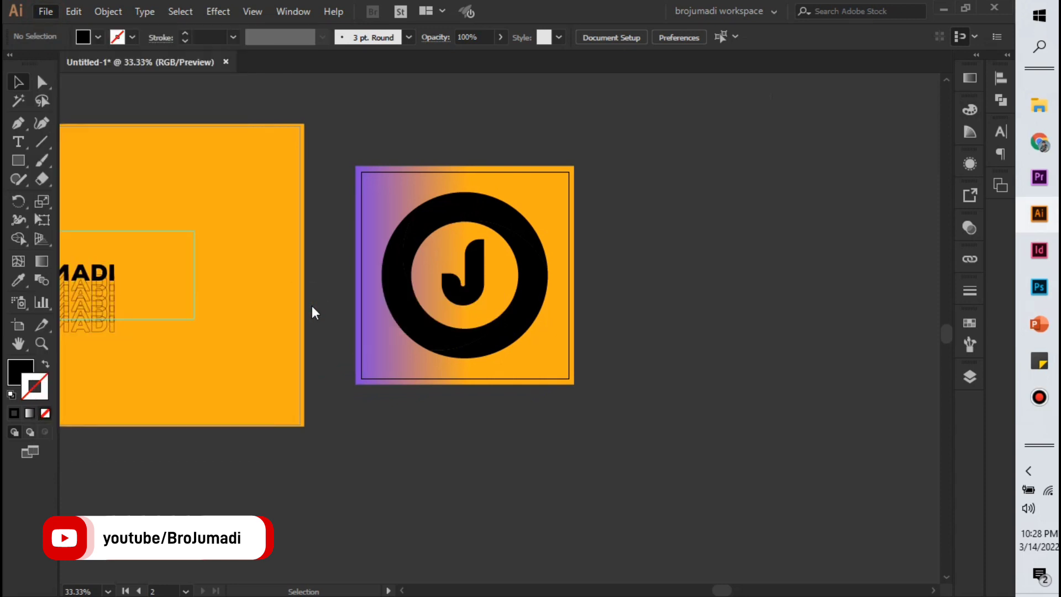
scroll(69, 183, "up", 1)
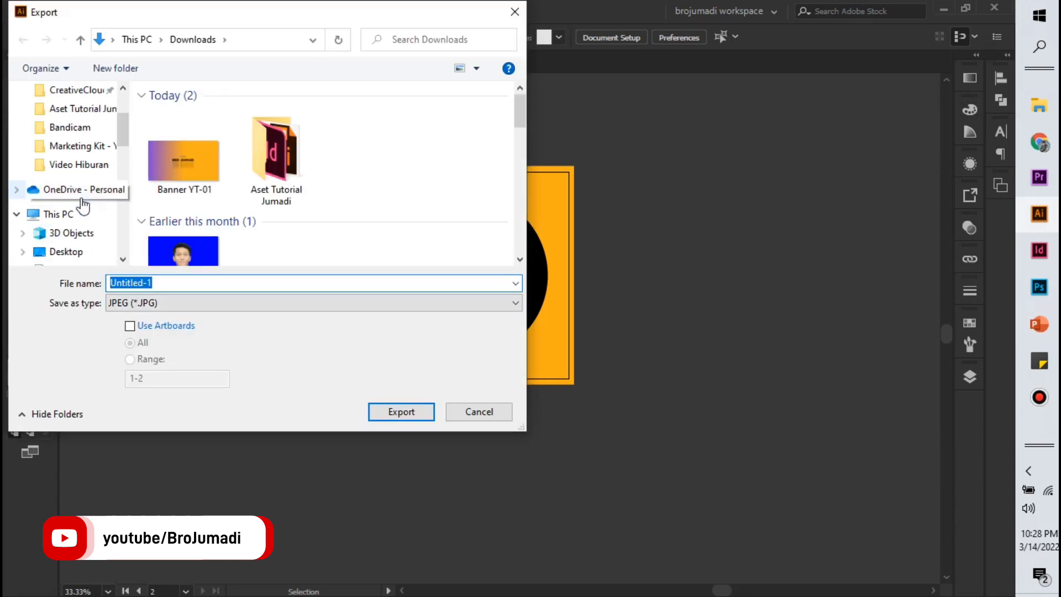
scroll(63, 166, "up", 1)
left_click(130, 326)
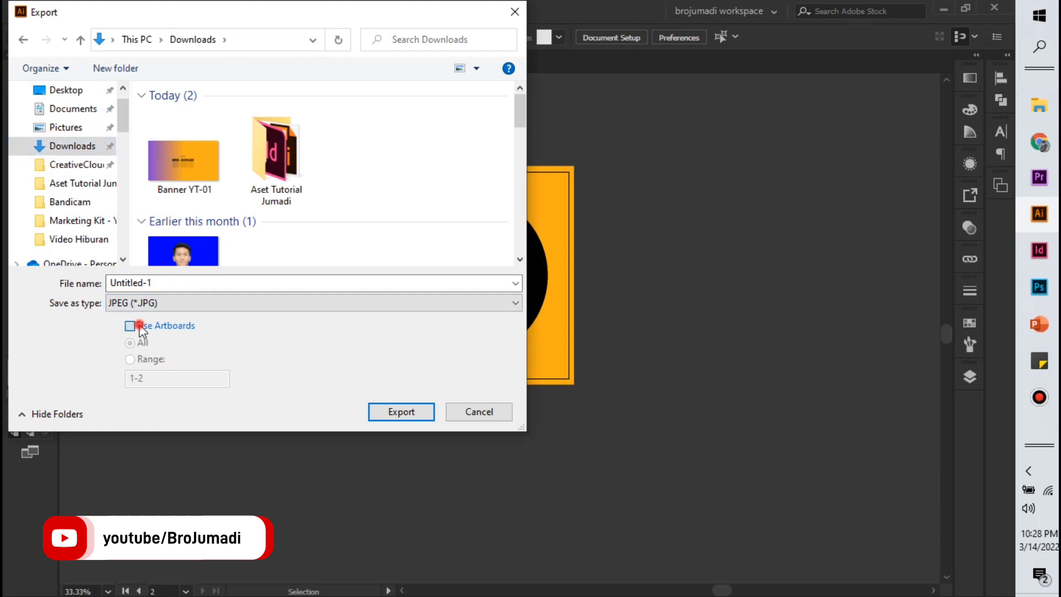
left_click(153, 361)
double_click(156, 379)
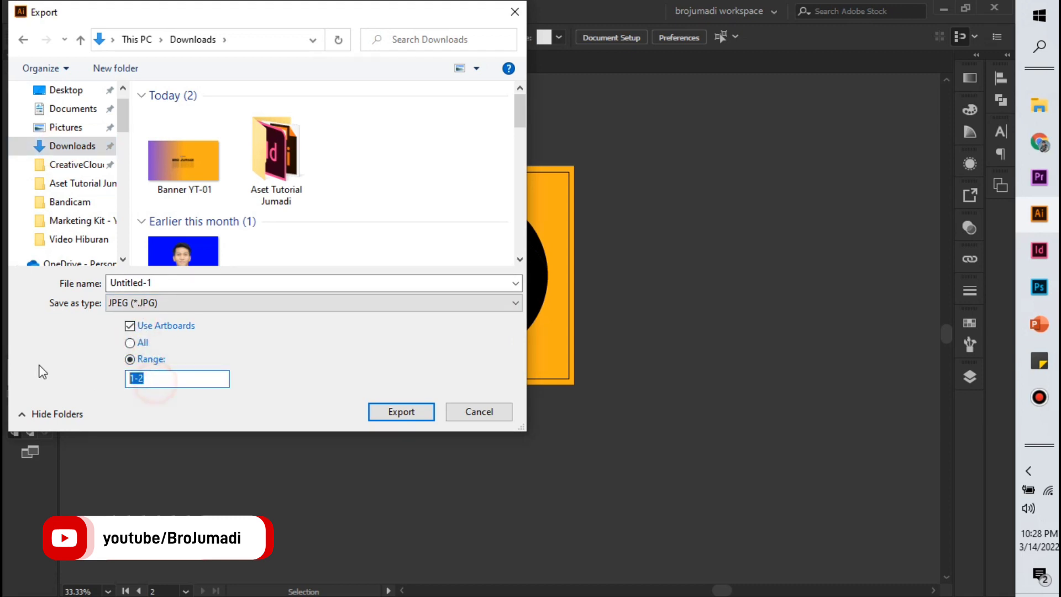
type("2")
double_click(152, 283)
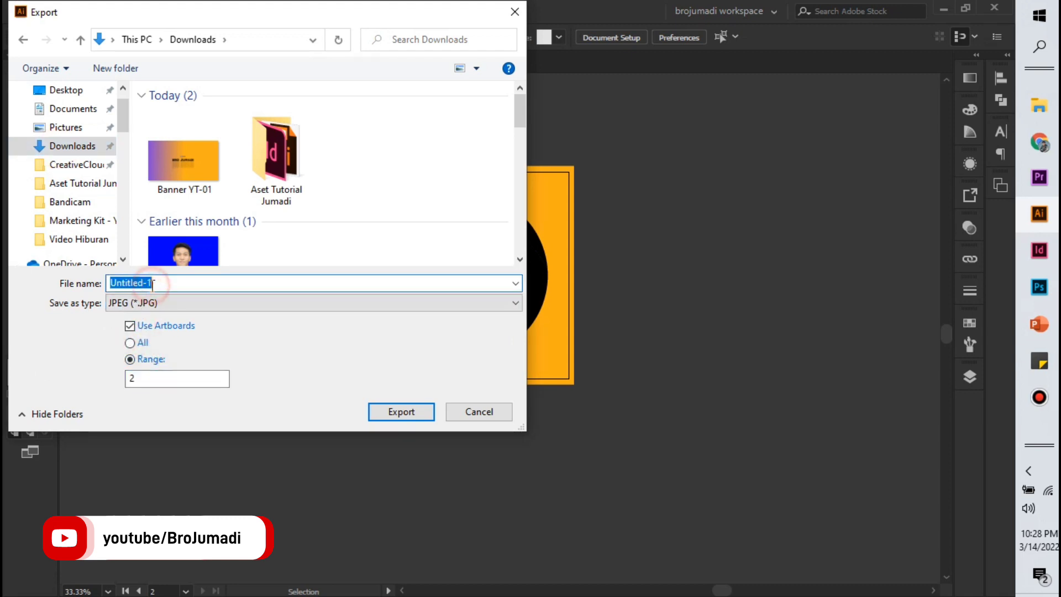
type("Foto YT")
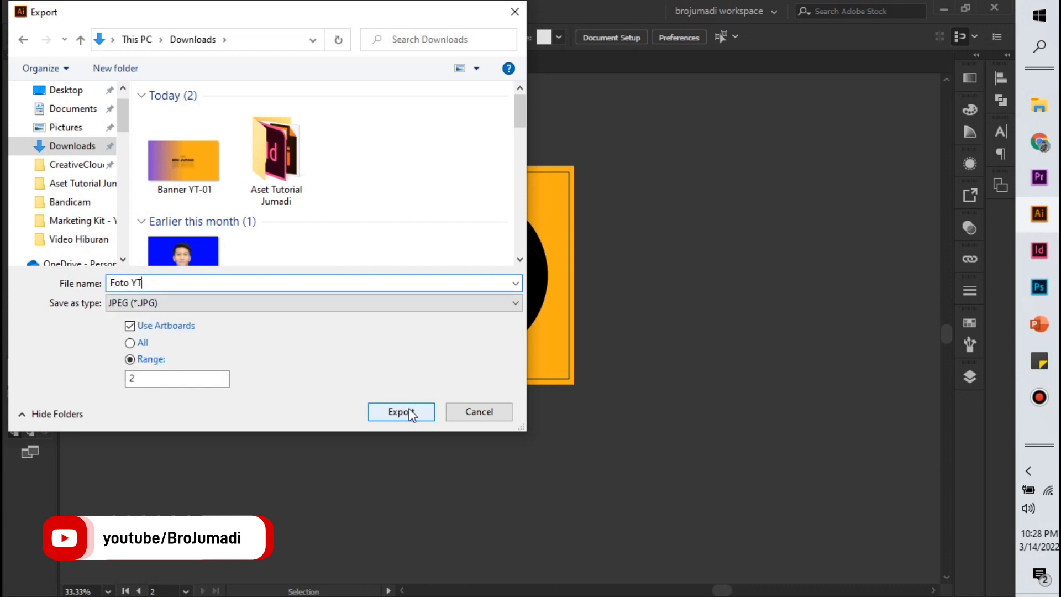
left_click(409, 411)
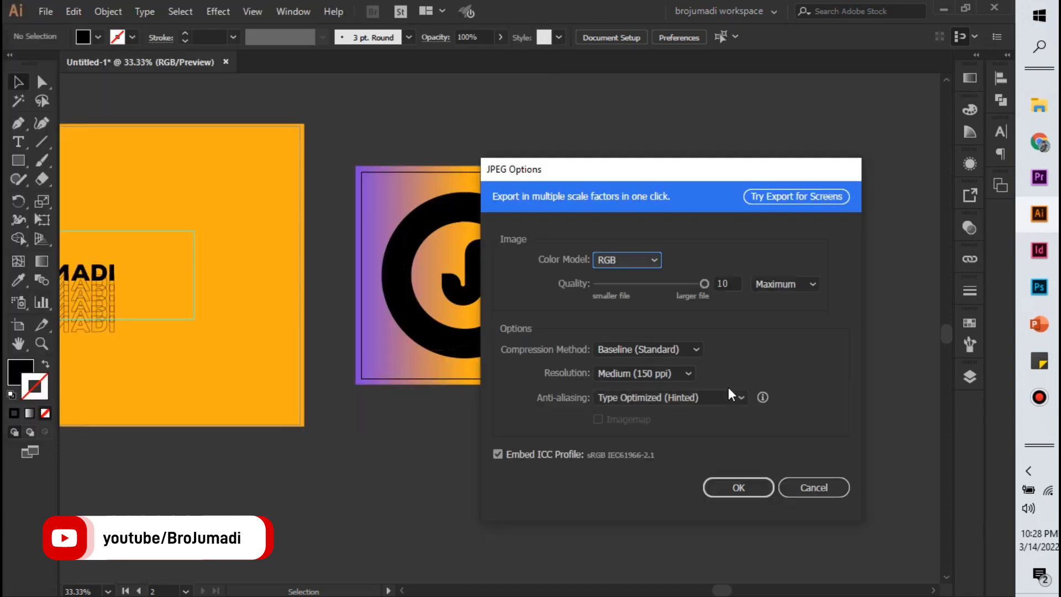
left_click(741, 487)
Replace the channel profile photo with Foto YT-02 and accept the crop
left_click(1039, 142)
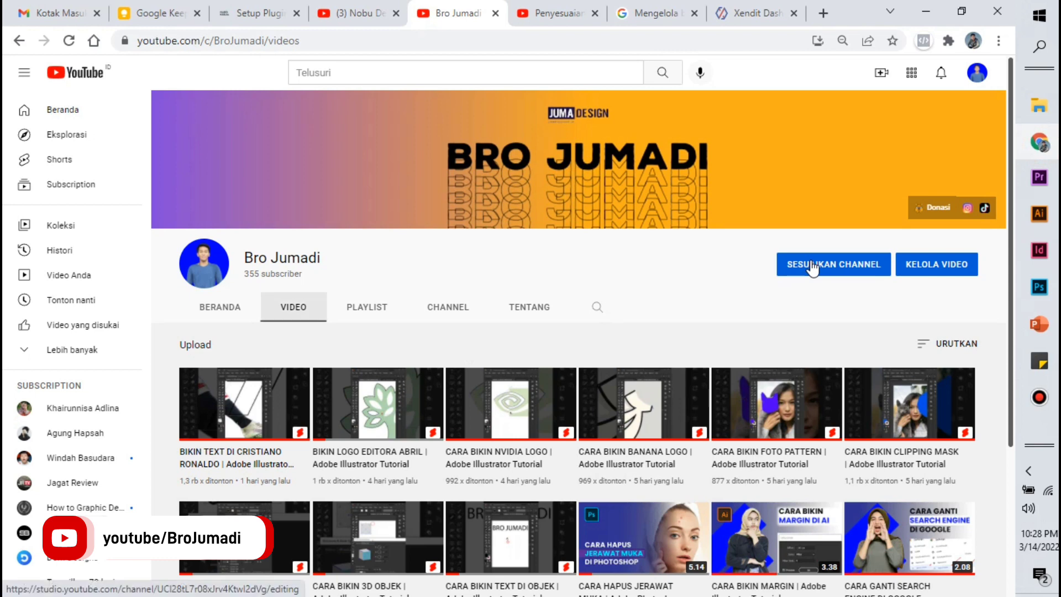
left_click(544, 12)
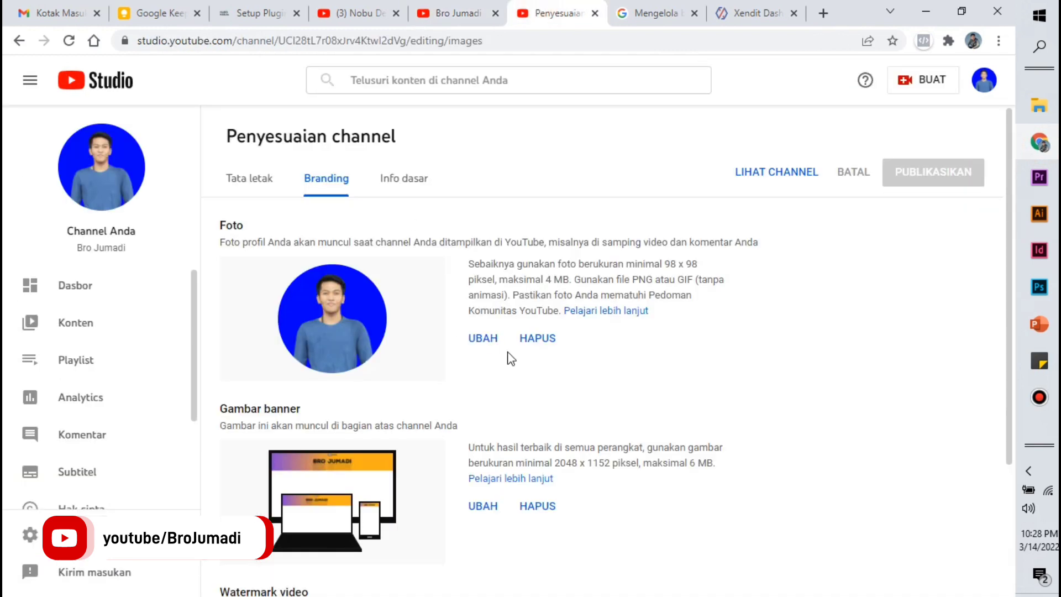
left_click(490, 339)
scroll(490, 342, "down", 3)
left_click(489, 340)
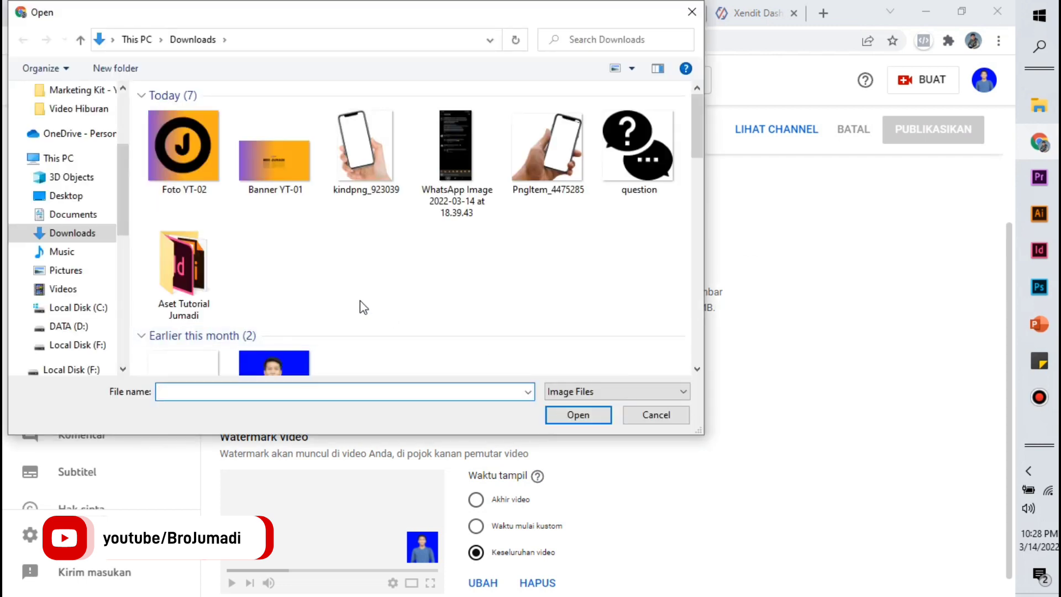
left_click(191, 171)
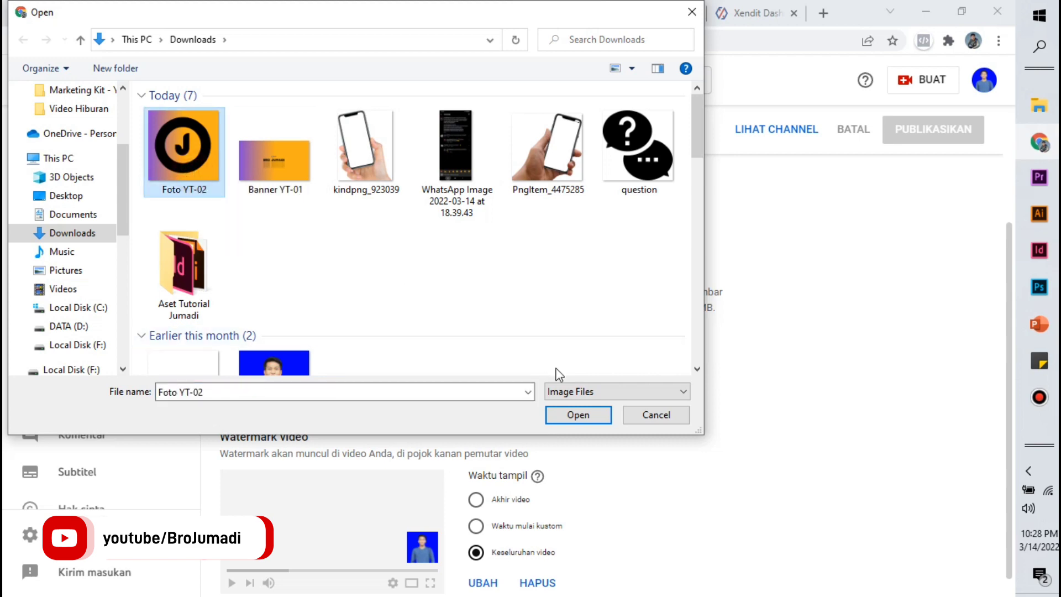
left_click(578, 417)
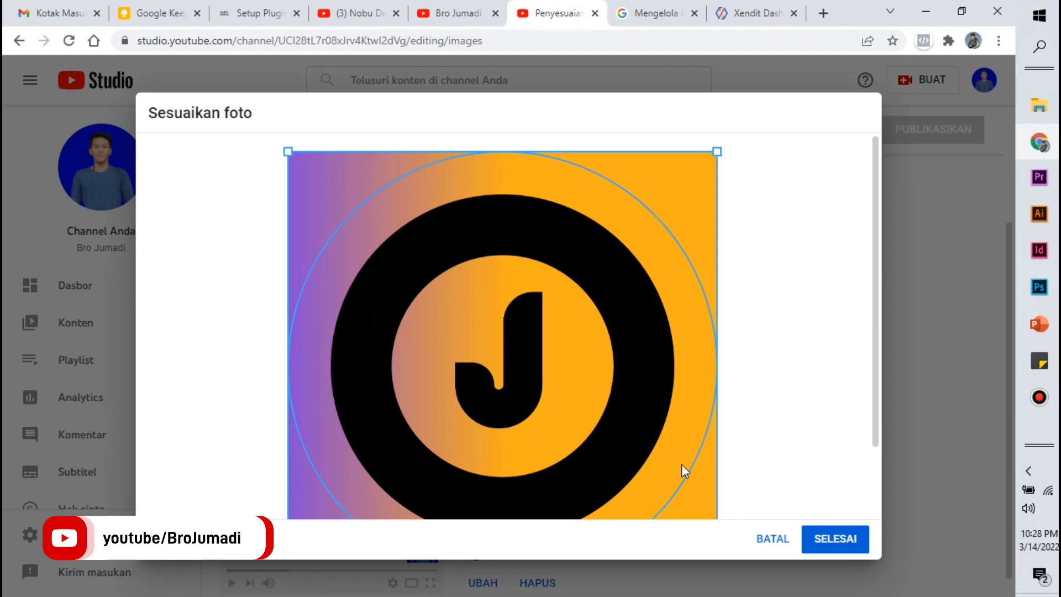
left_click(835, 545)
Scroll down to Watermark video and start replacing the watermark image
scroll(522, 400, "up", 3)
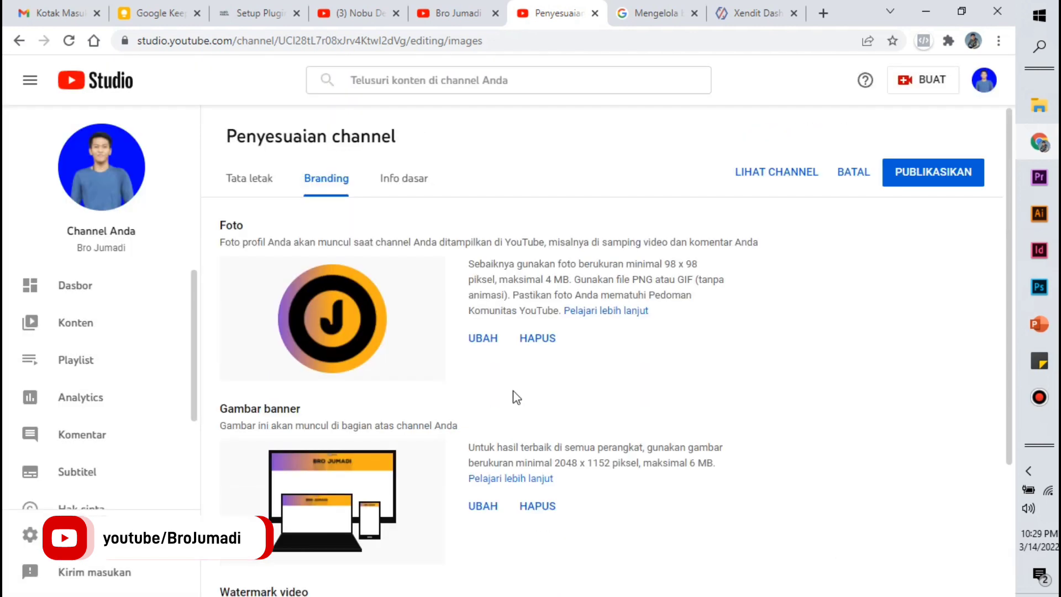
scroll(687, 330, "down", 3)
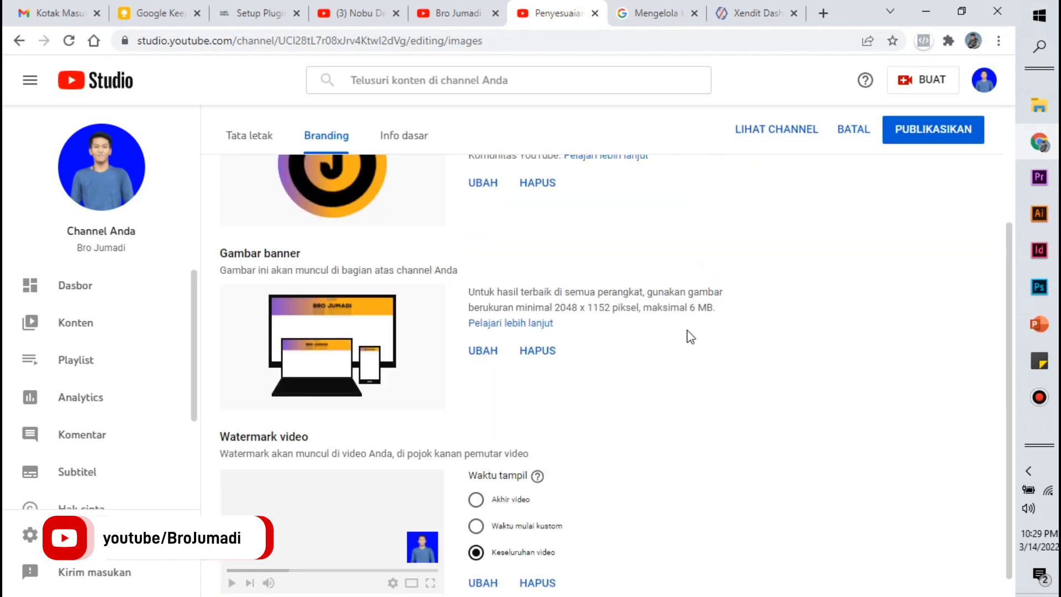
scroll(689, 337, "up", 3)
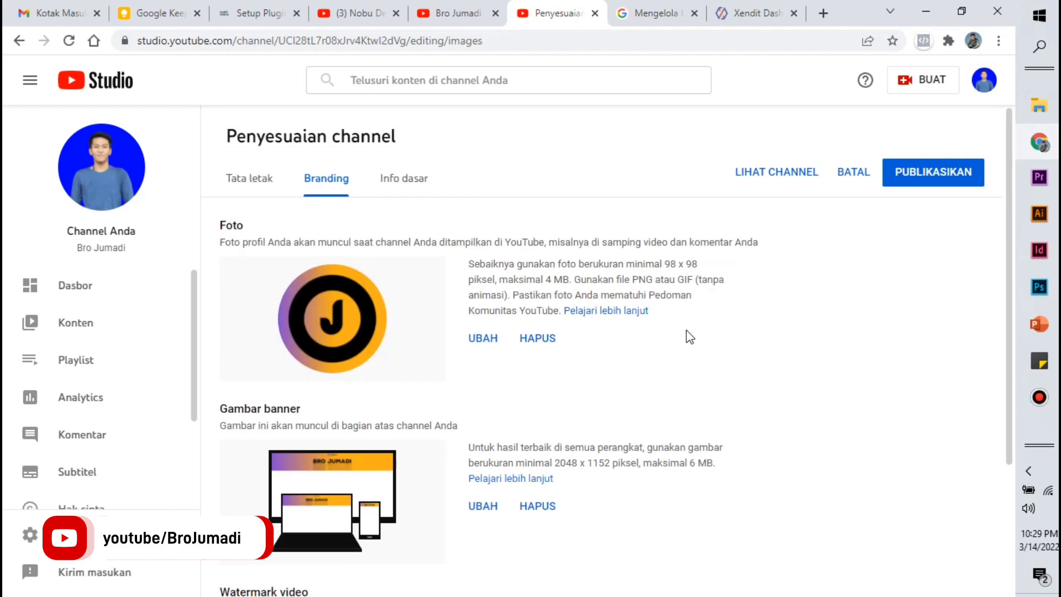
scroll(690, 337, "down", 1)
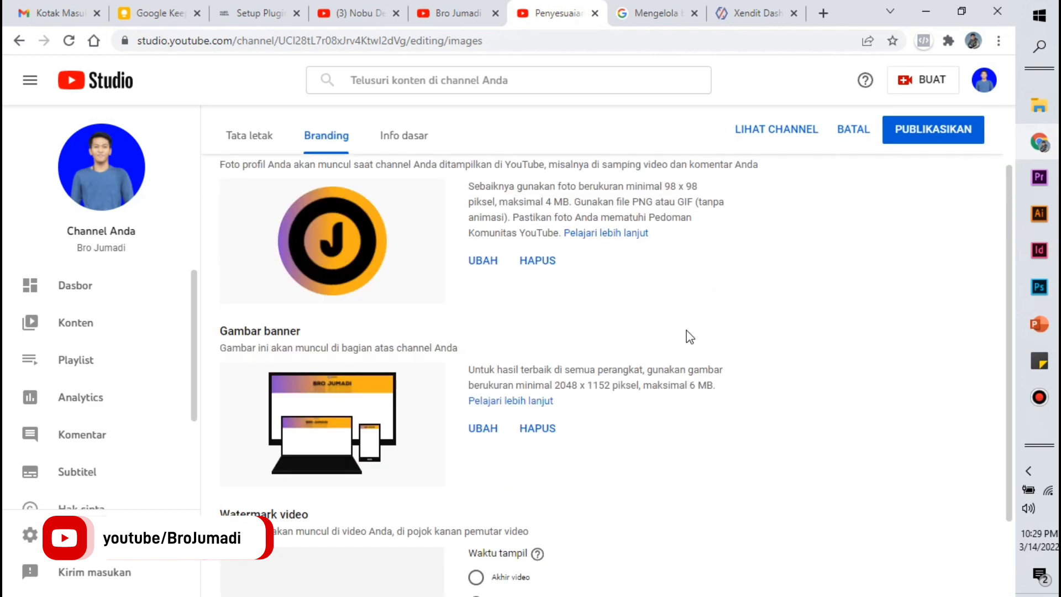
scroll(690, 337, "down", 2)
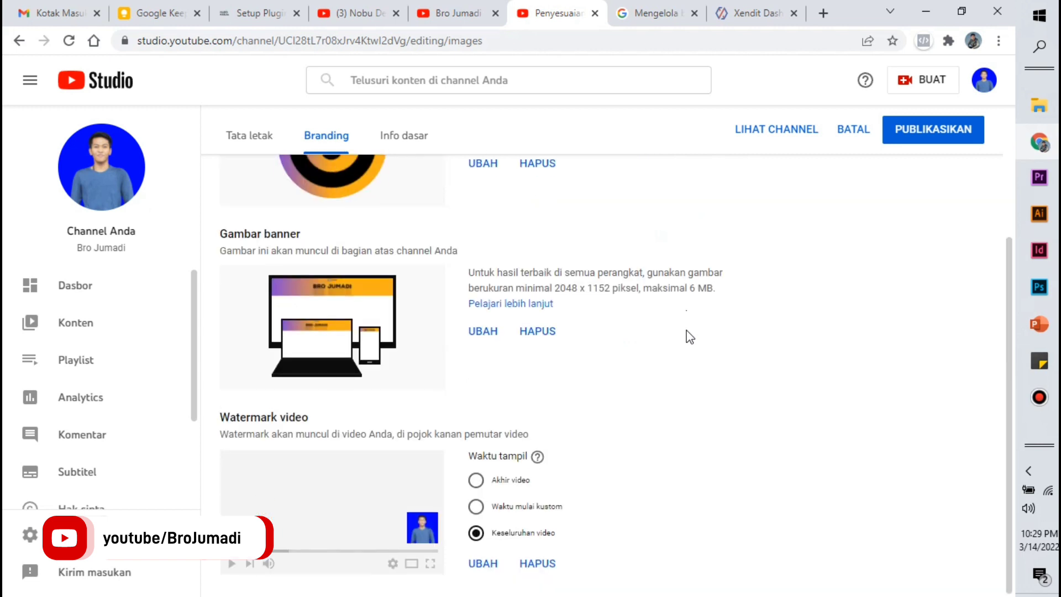
left_click(483, 567)
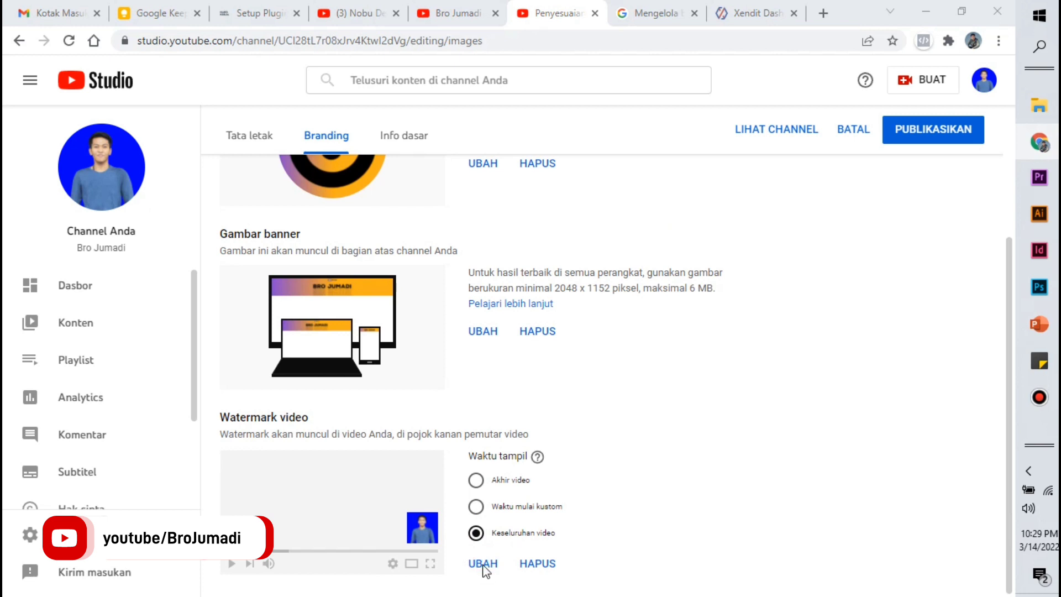
Load the Foto YT-02 J logo image as the video watermark and accept its crop
left_click(177, 160)
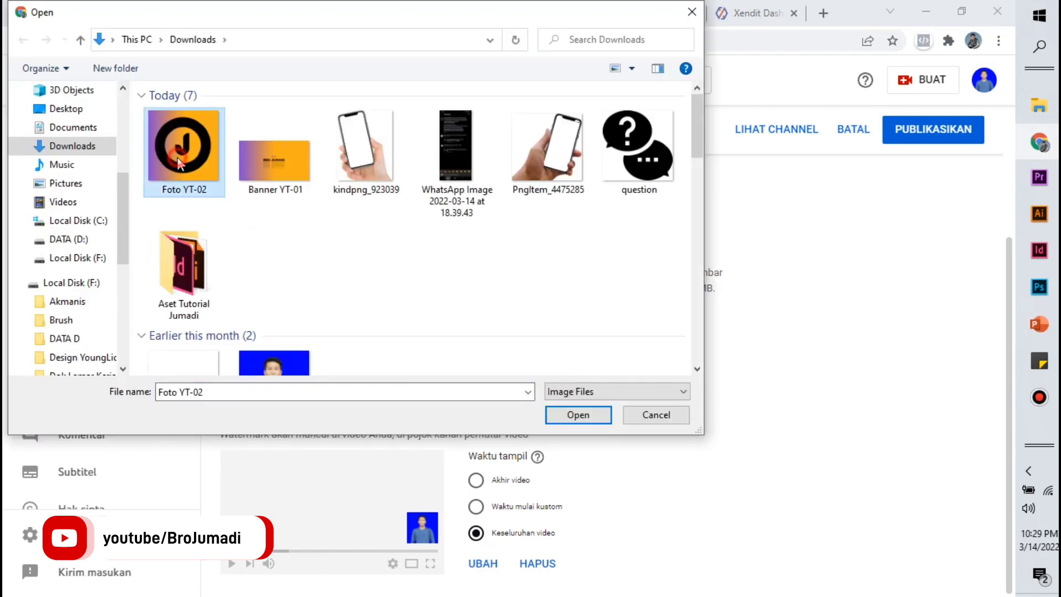
left_click(574, 419)
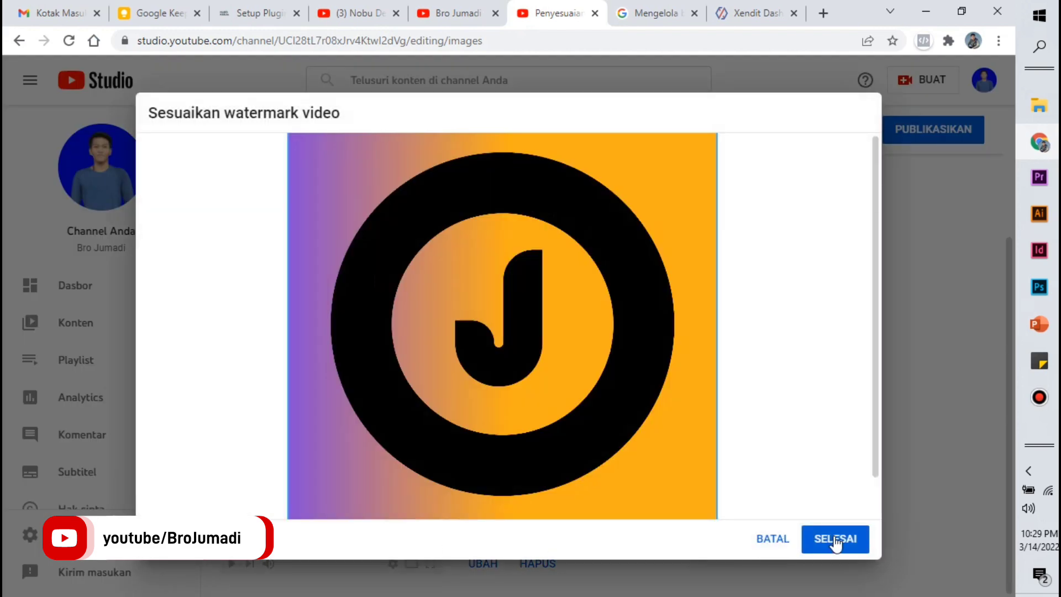
left_click(836, 541)
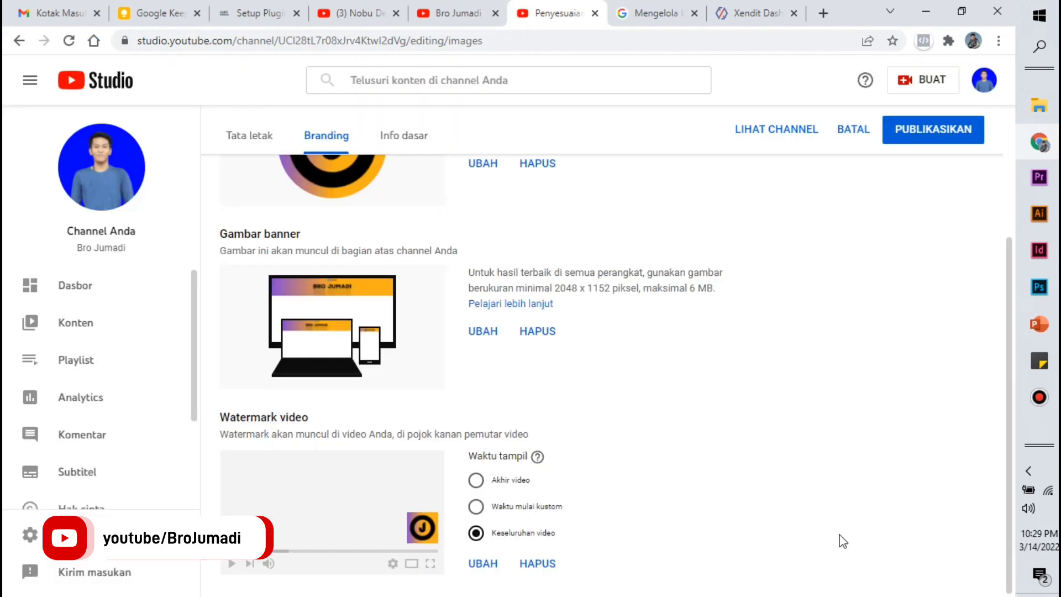
Publish the new profile photo and watermark branding changes
scroll(611, 454, "up", 3)
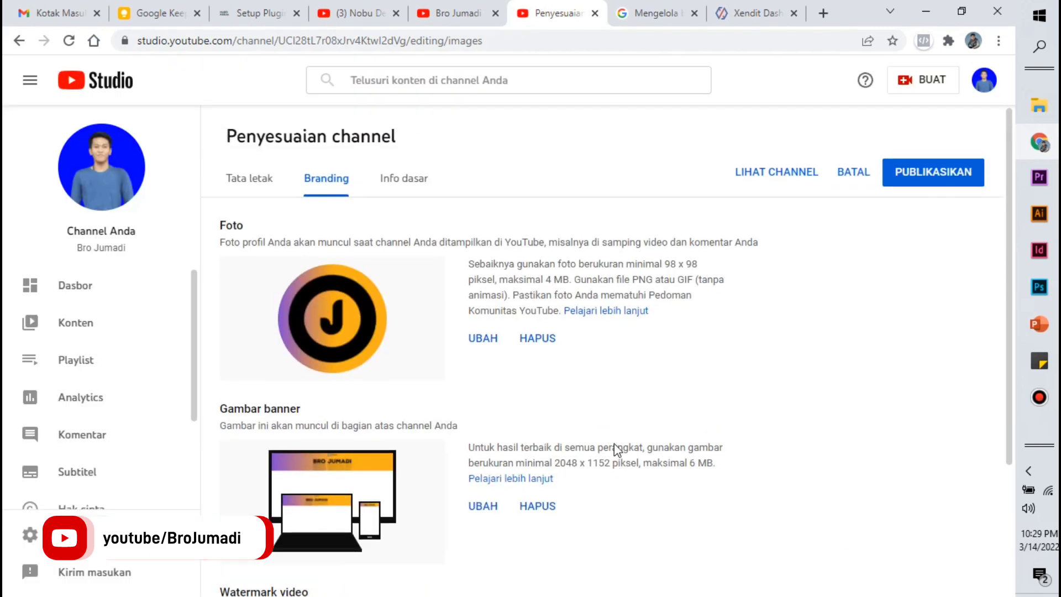
left_click(961, 177)
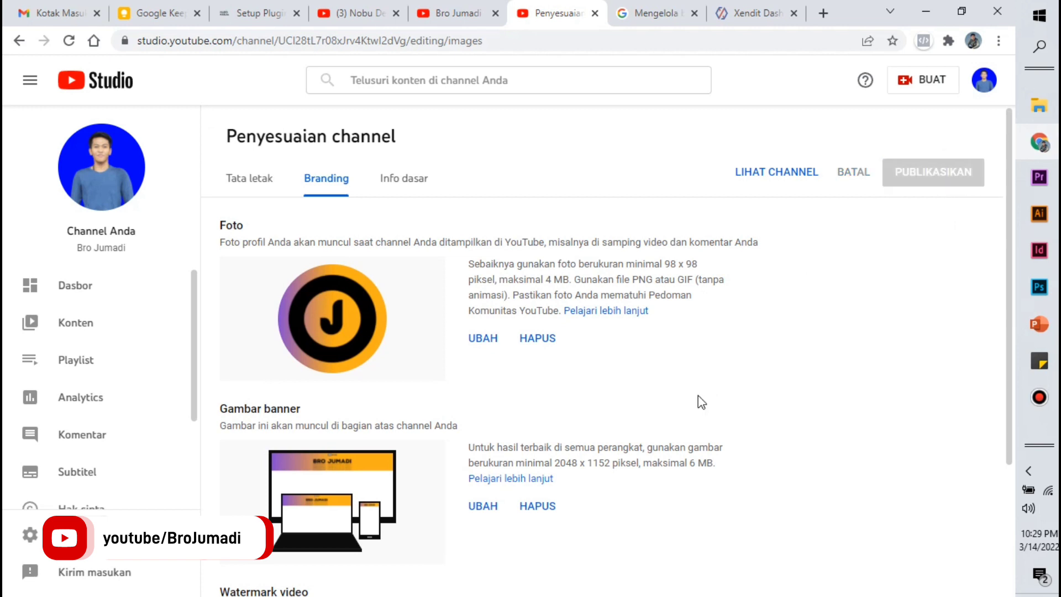
scroll(698, 396, "down", 3)
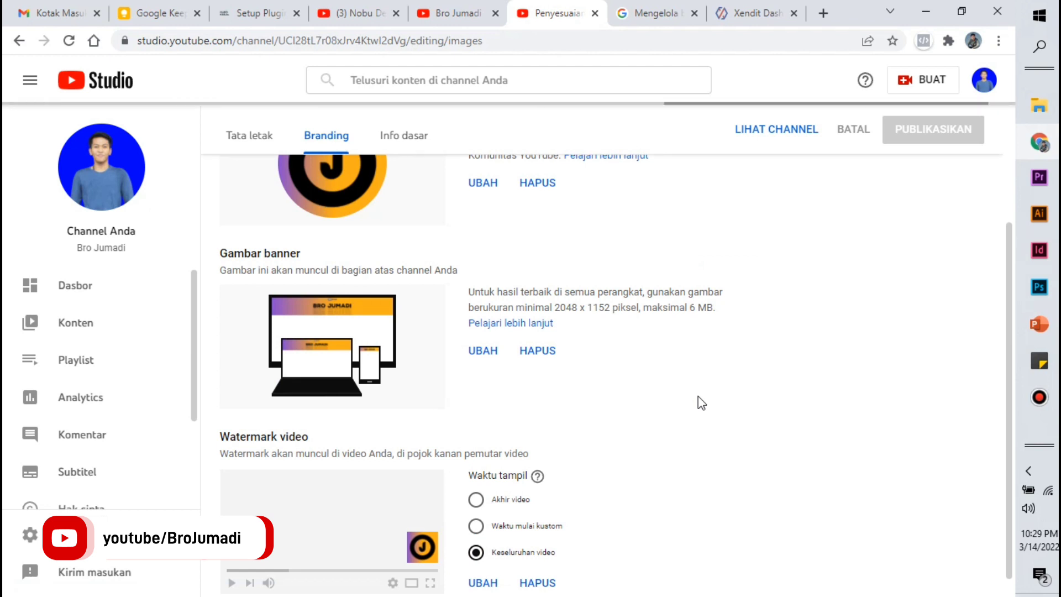
Open the public channel page, close the Penyesuaian channel tab, and show the channel's VIDEO list
scroll(700, 402, "up", 3)
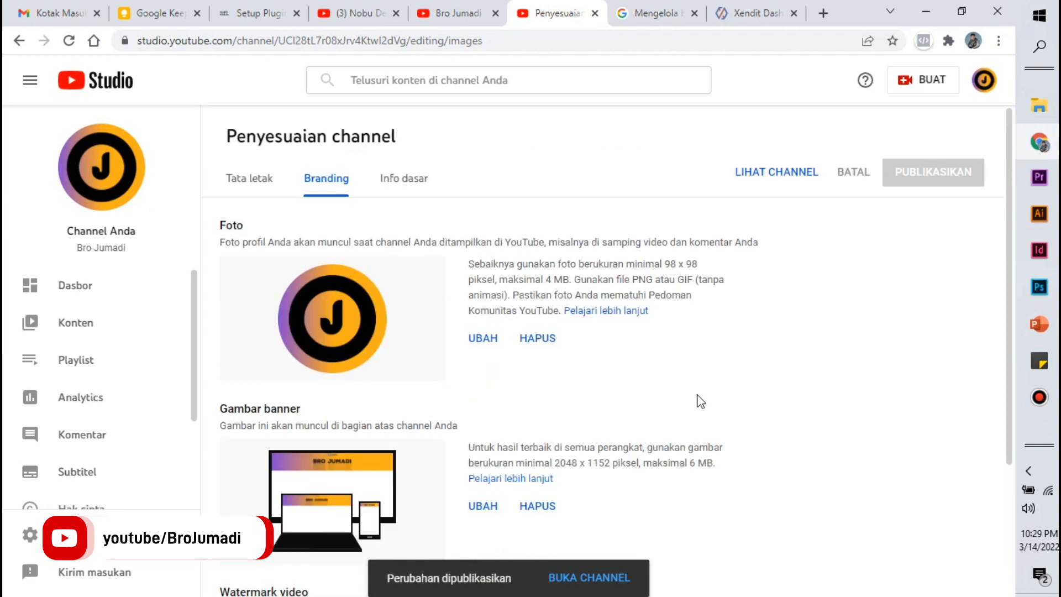
left_click(797, 176)
left_click(511, 15)
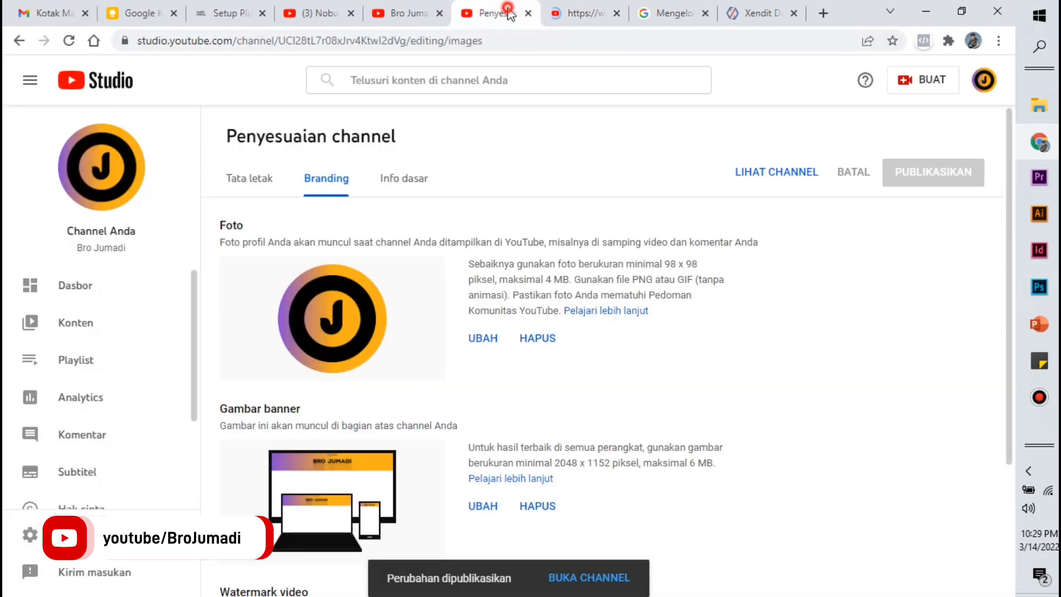
left_click(528, 14)
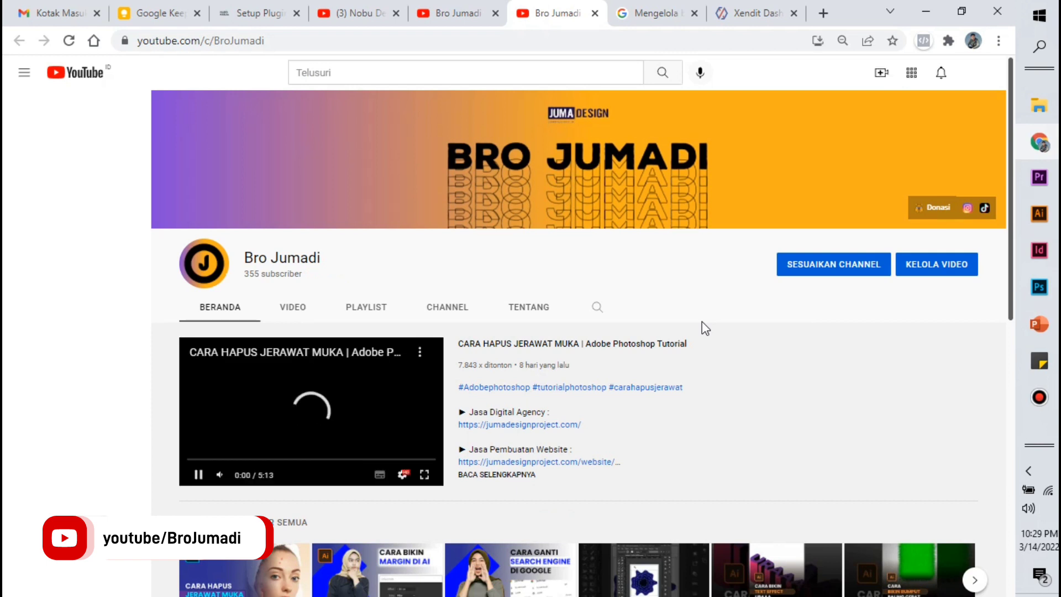
left_click(306, 309)
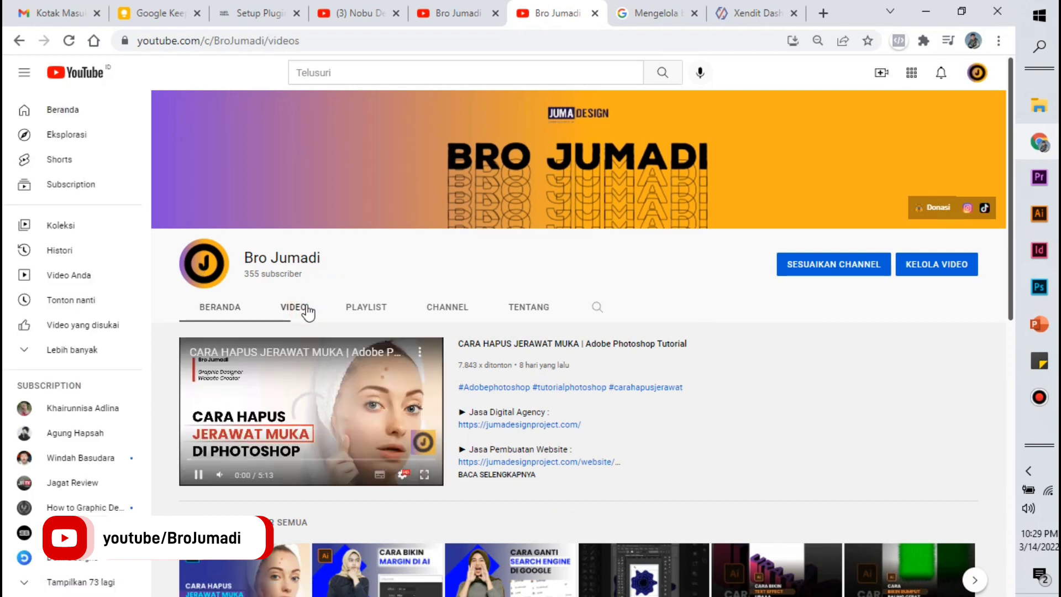